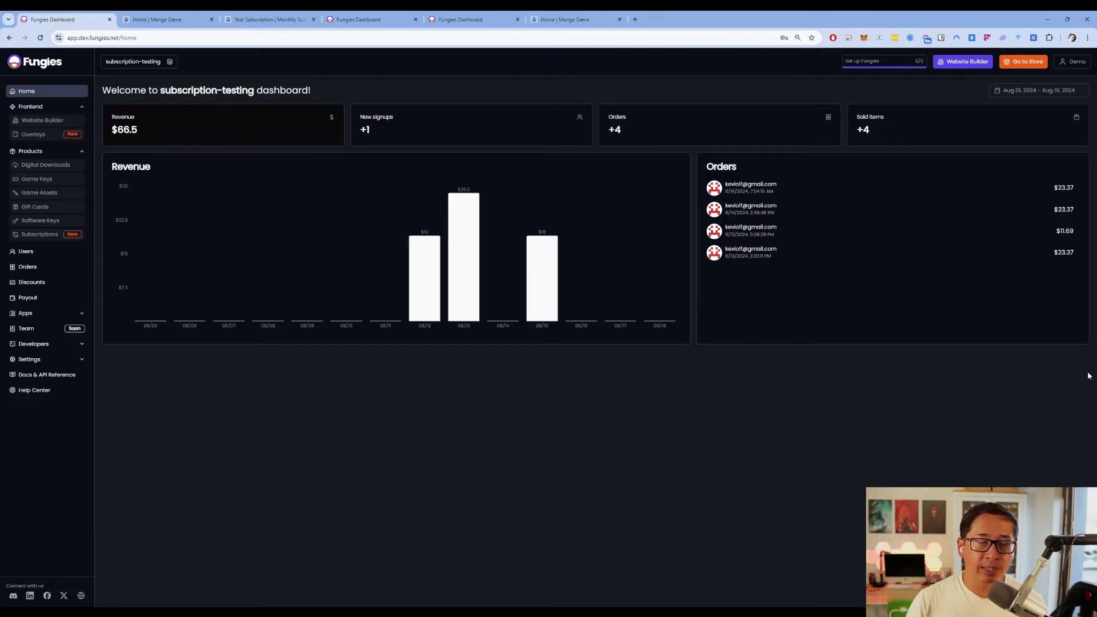
View the list of workspaces and the form for creating a new one, then return to the dashboard
click(133, 61)
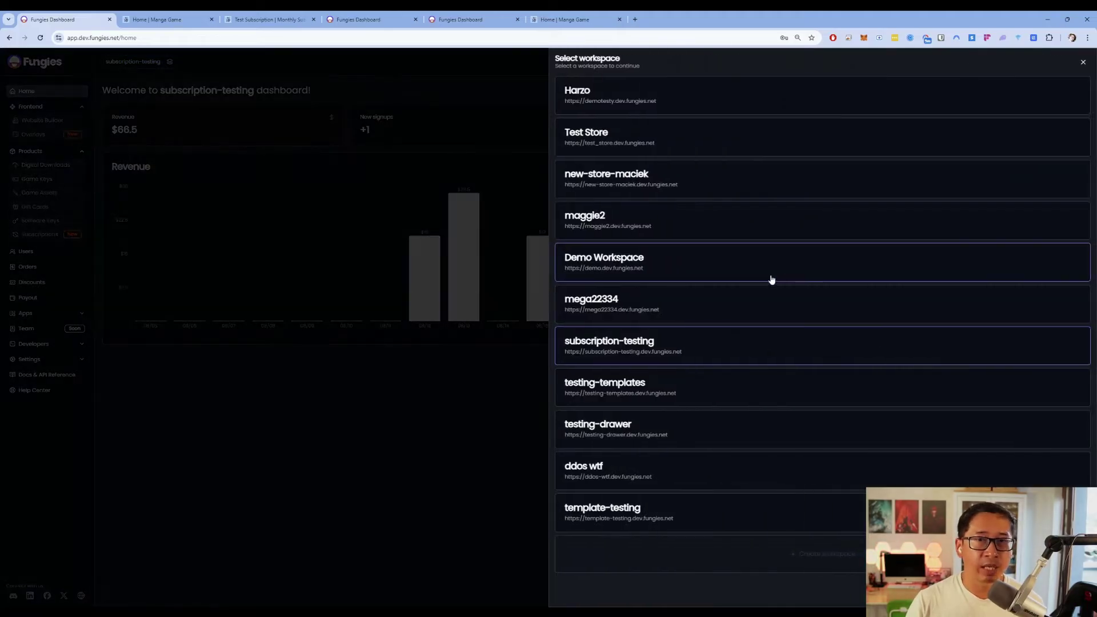
click(760, 551)
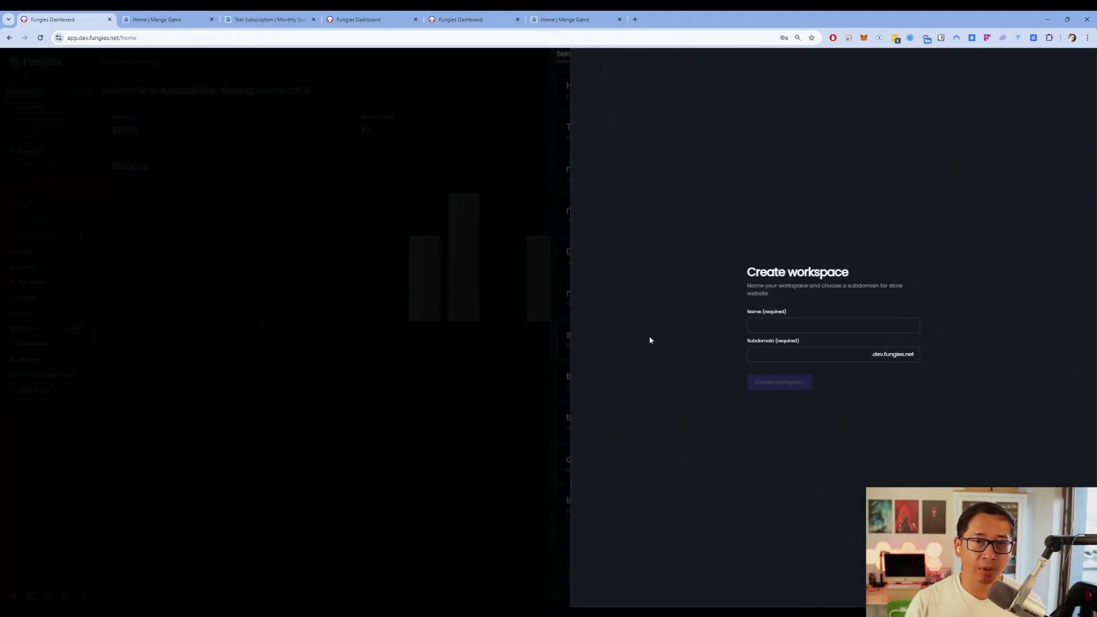
key(Escape)
click(454, 394)
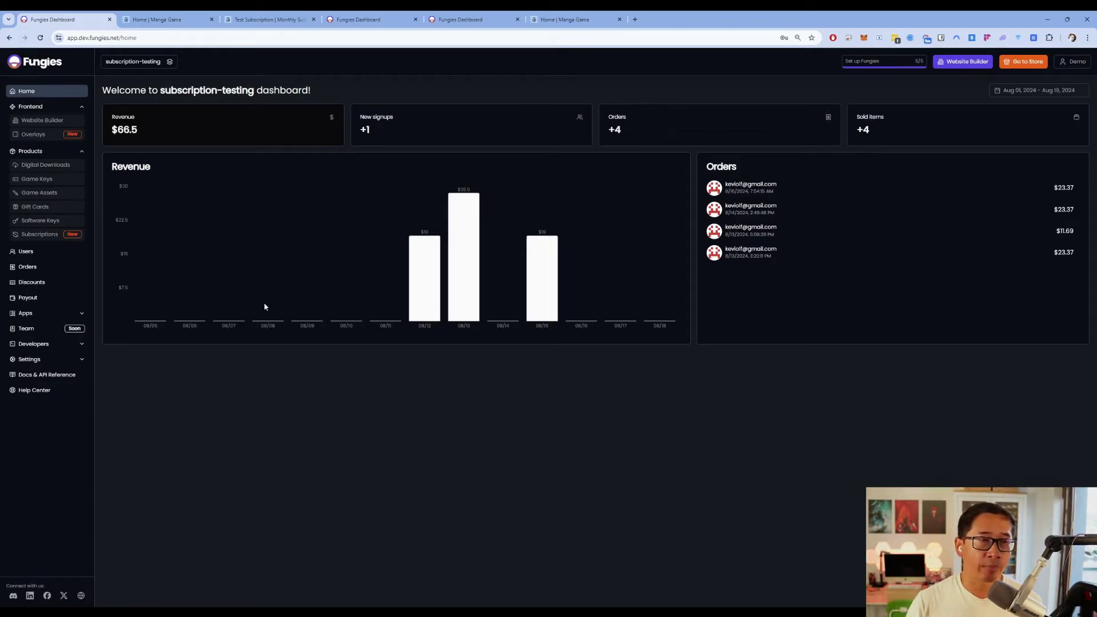
Open the website builder and preview the store's home page in the tablet, mobile and desktop layouts
click(43, 120)
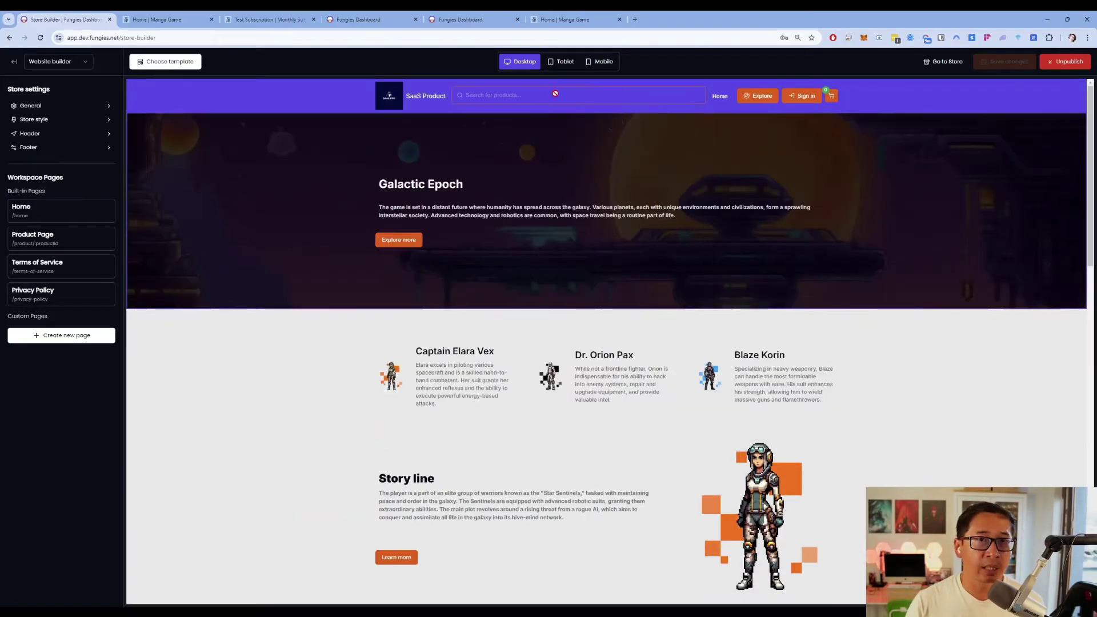
click(568, 67)
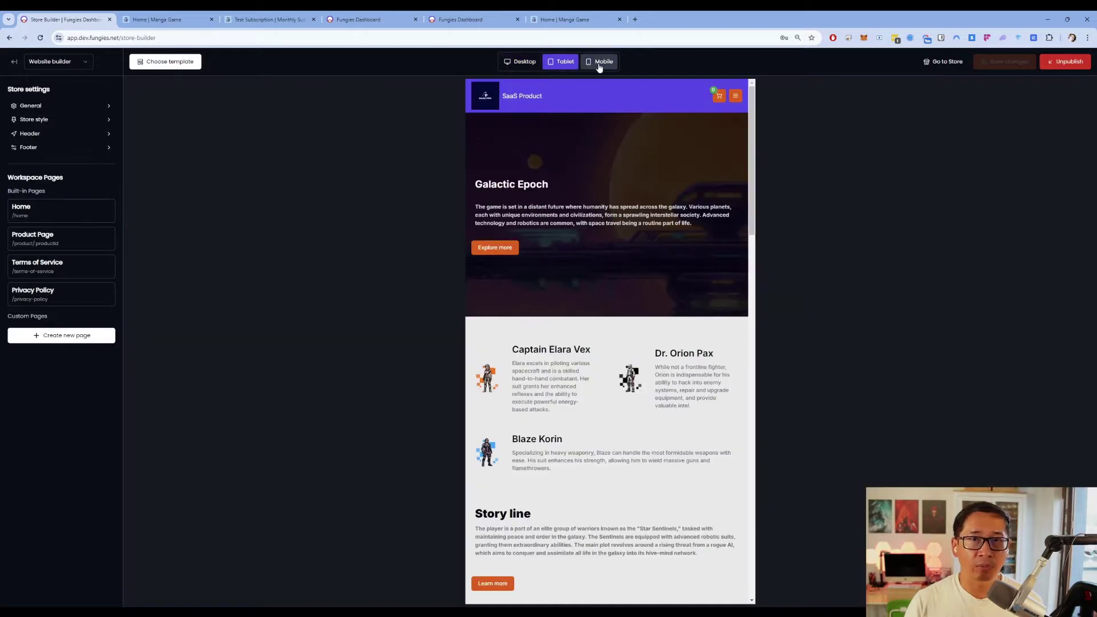
click(599, 64)
click(562, 63)
click(522, 63)
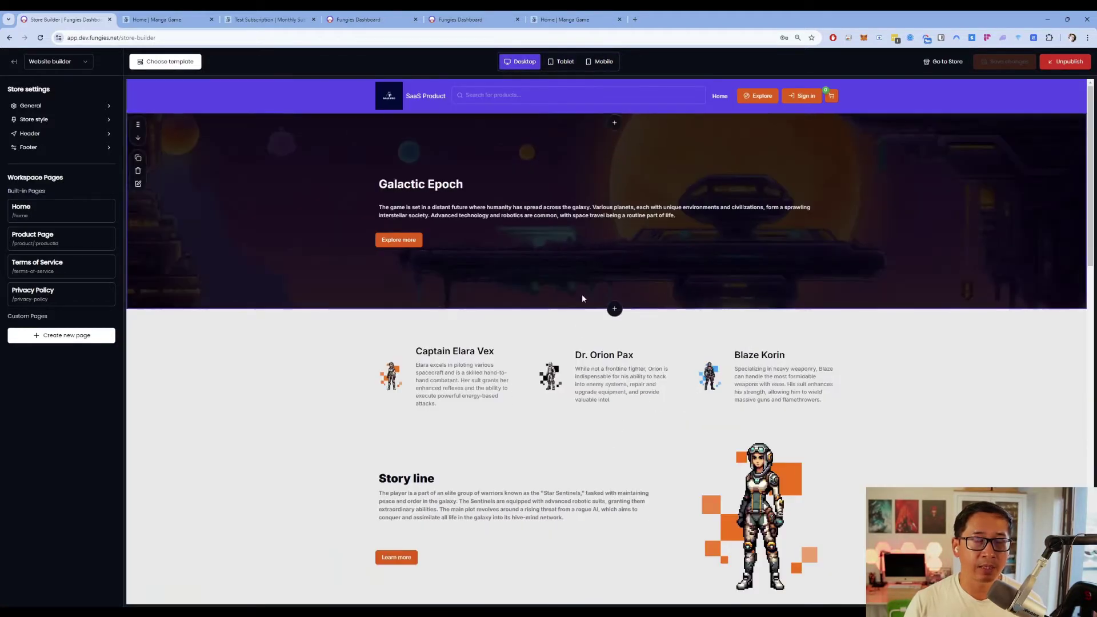
scroll(606, 230, down, 3)
scroll(606, 231, up, 3)
Review the slider, image, text, gallery, points and video variants available for a new section below the Galactic Epoch banner
click(614, 309)
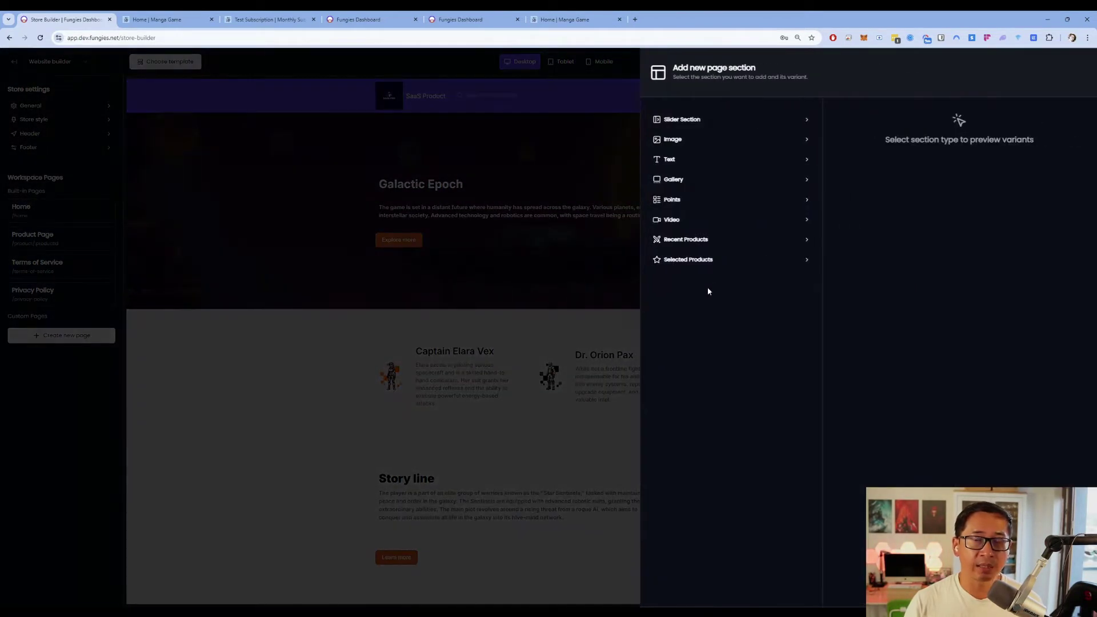
click(752, 126)
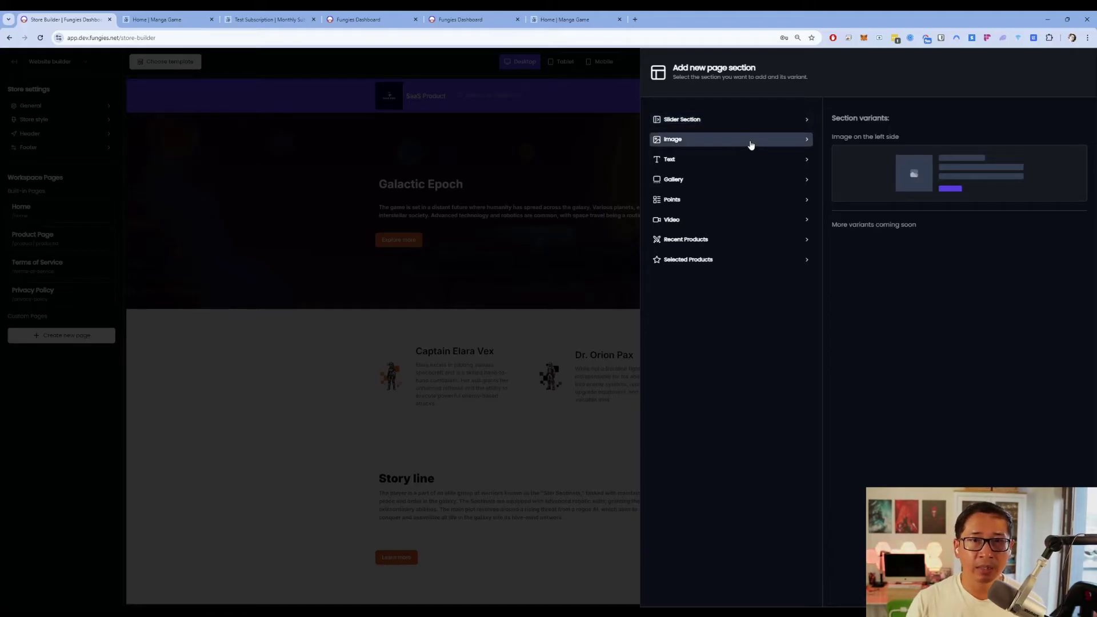
click(752, 164)
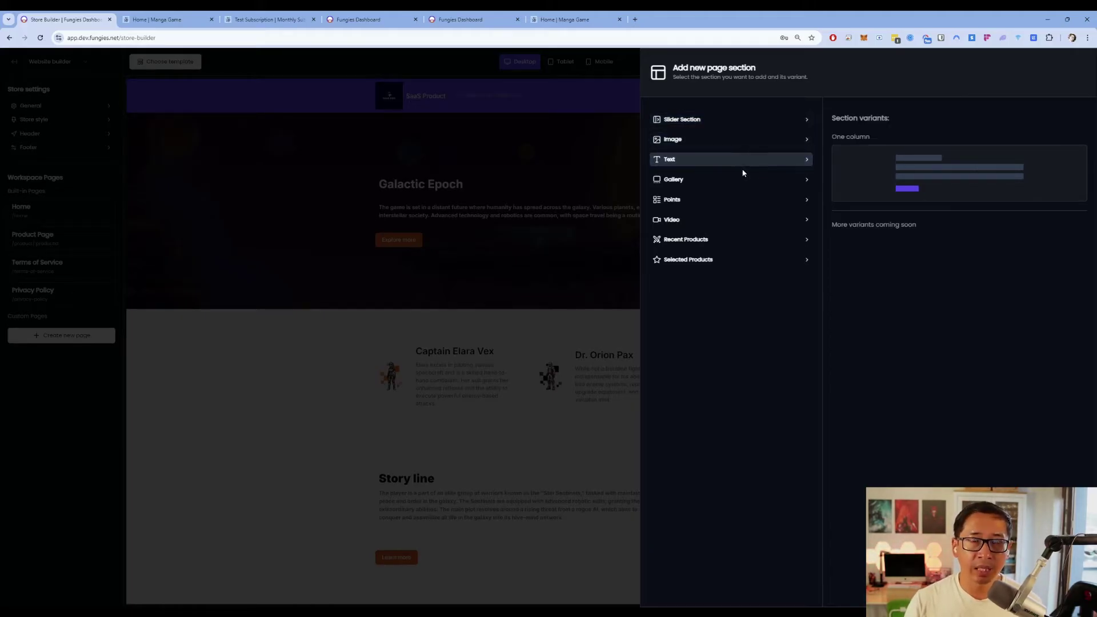
click(735, 185)
click(711, 201)
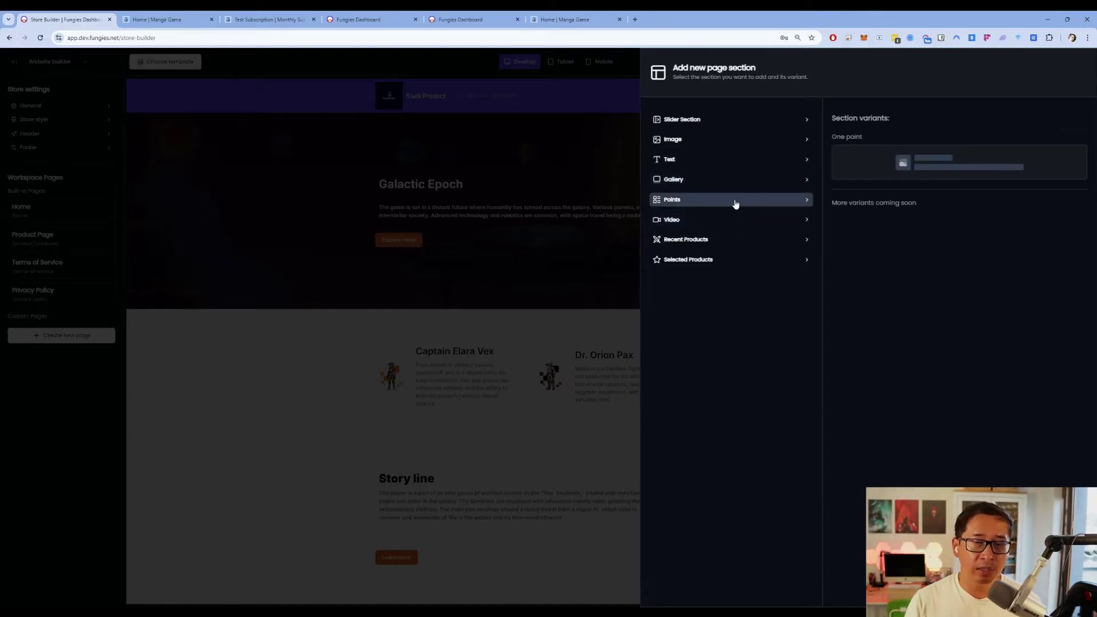
click(711, 224)
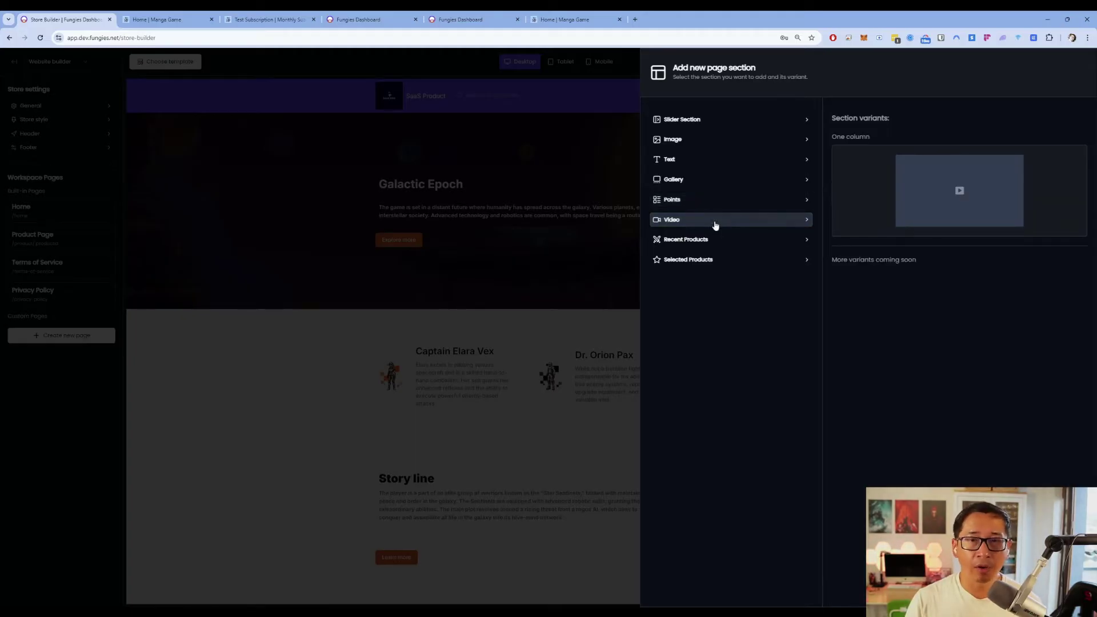
Add a 5-card Recent Products section below the Galactic Epoch banner and open its settings
click(718, 241)
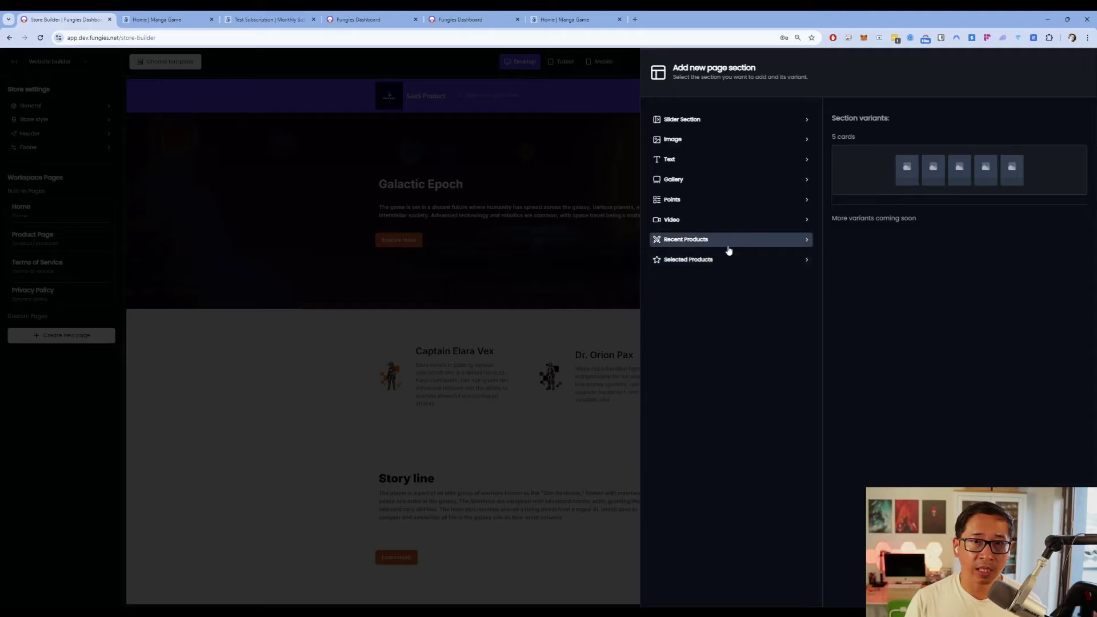
click(791, 238)
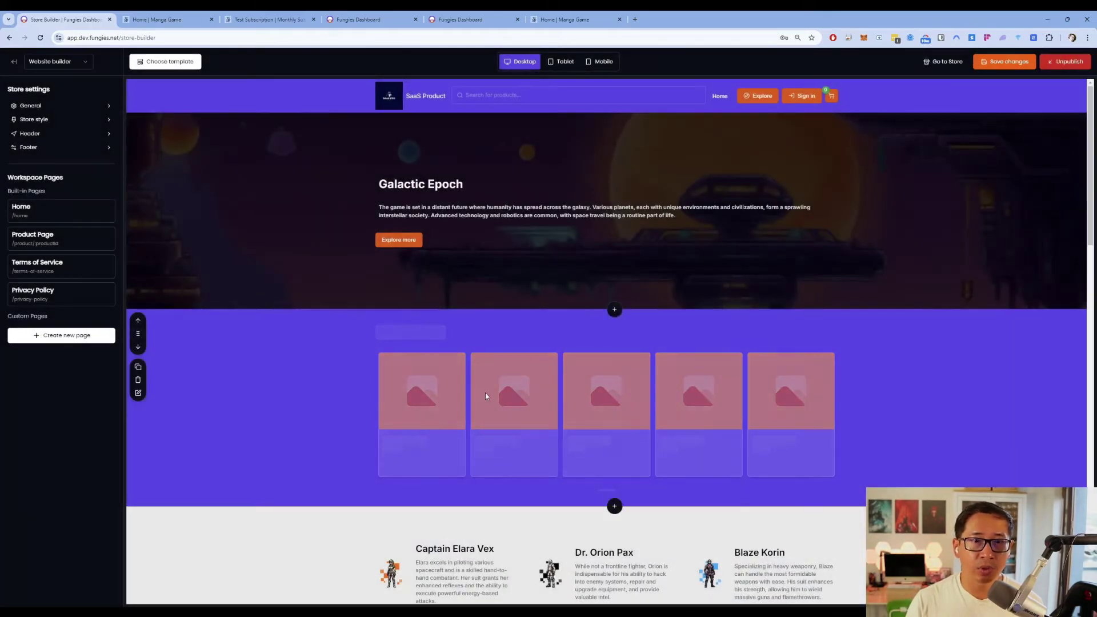
click(462, 392)
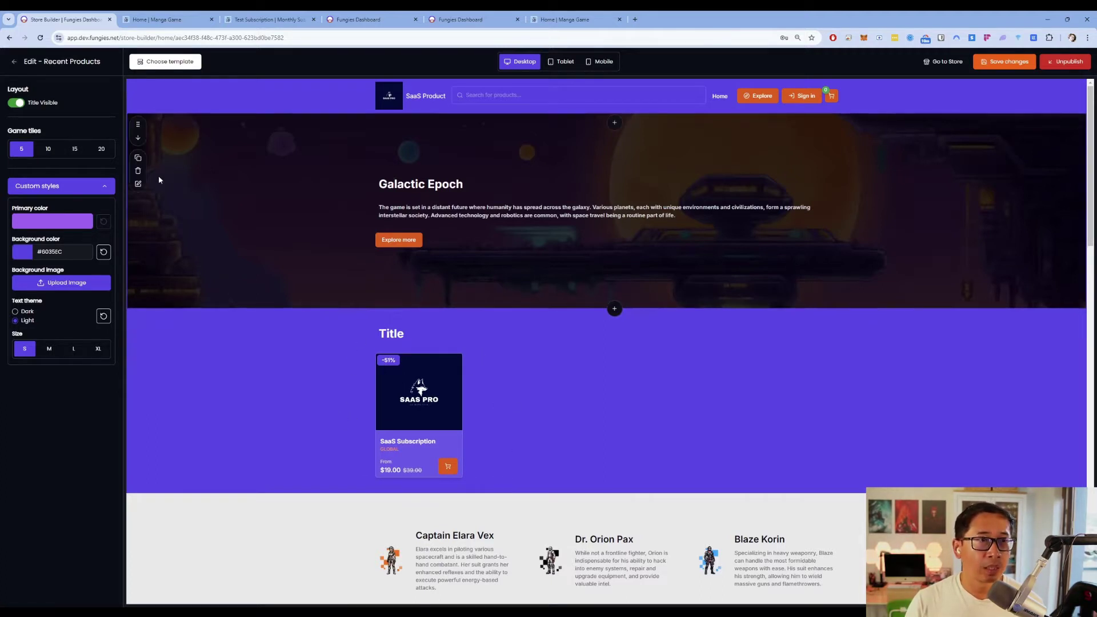
Leave the website builder for the dashboard, discarding the unsaved page changes
click(14, 62)
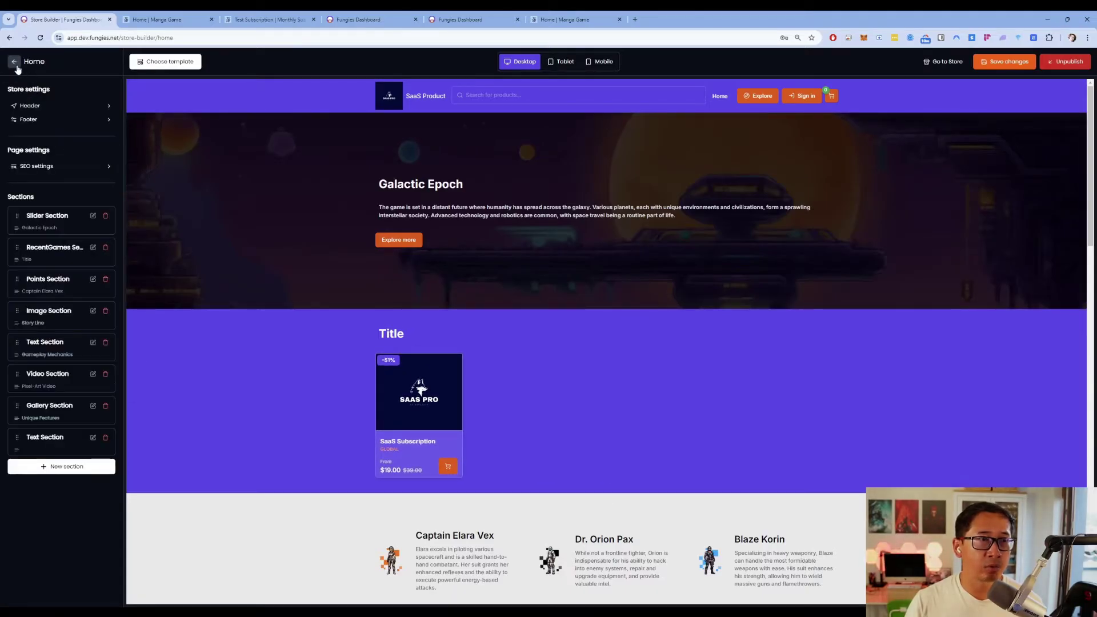
click(14, 61)
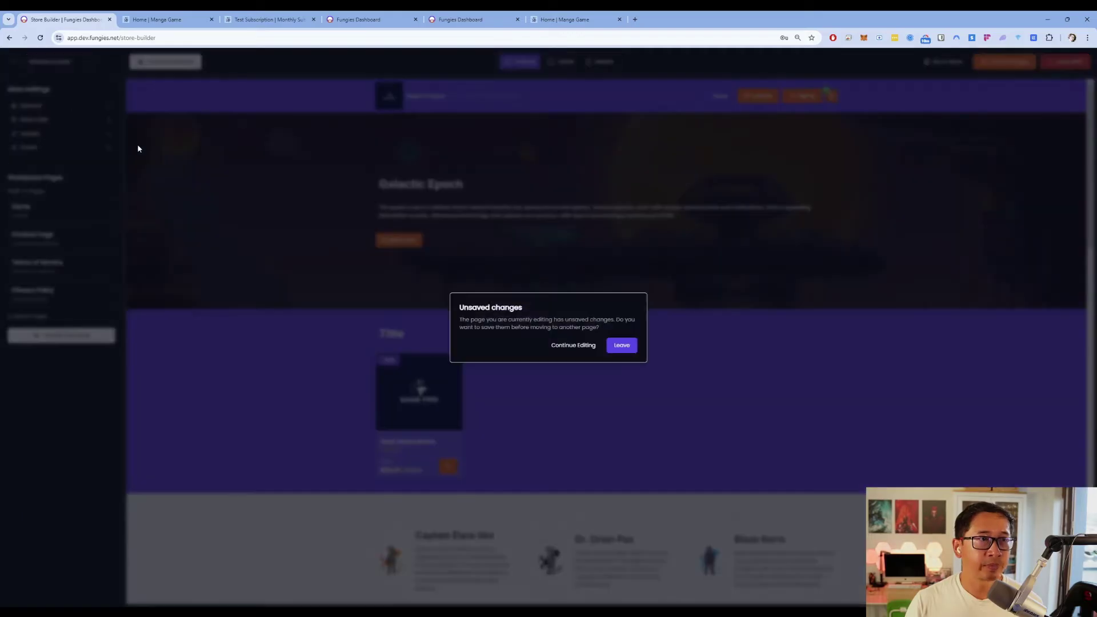
click(629, 344)
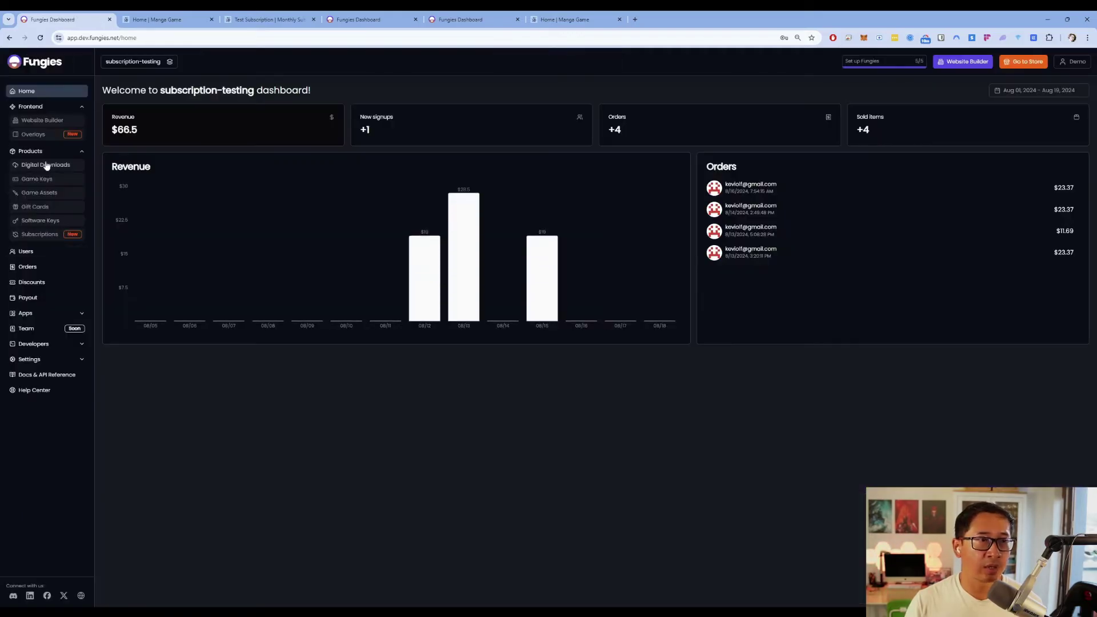
Open the SaaS Subscription product and look through its editable product details, then close them unchanged
click(45, 235)
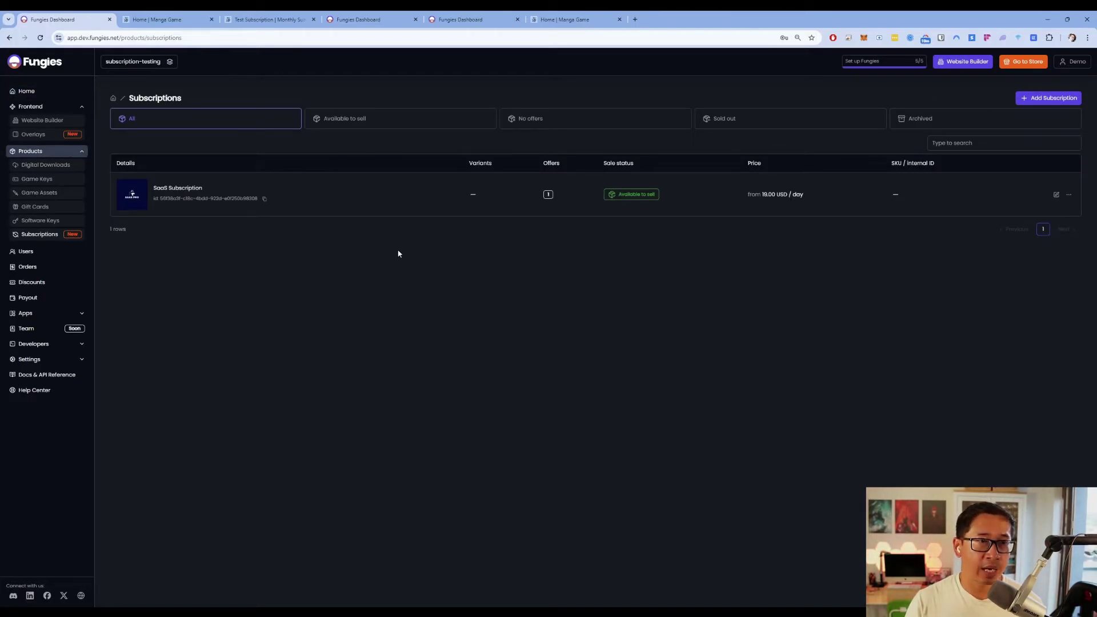
click(379, 212)
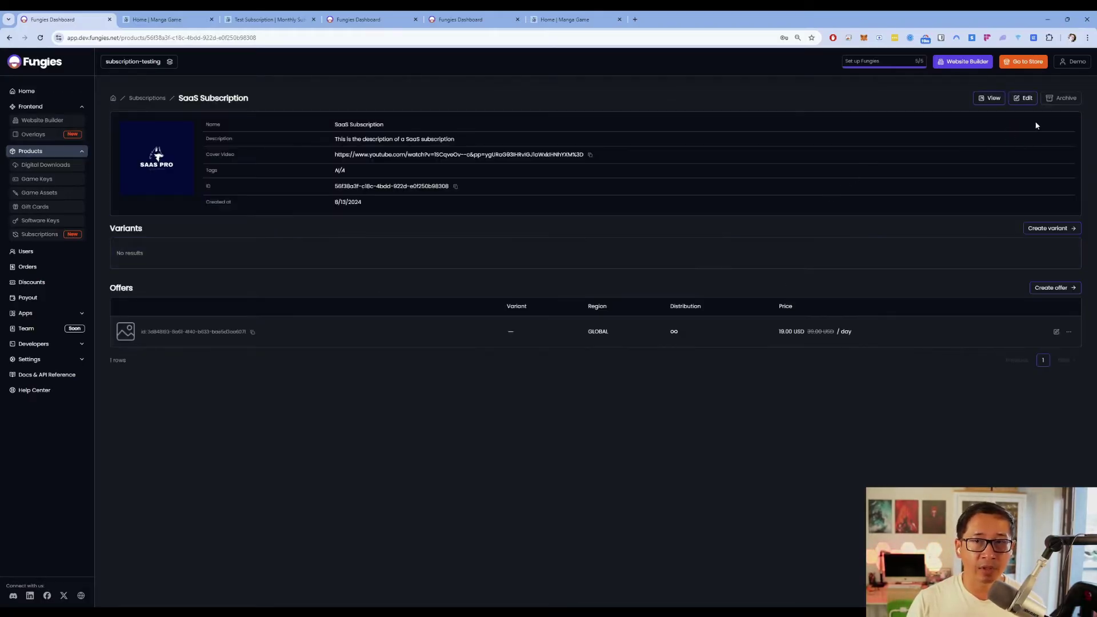
click(1031, 103)
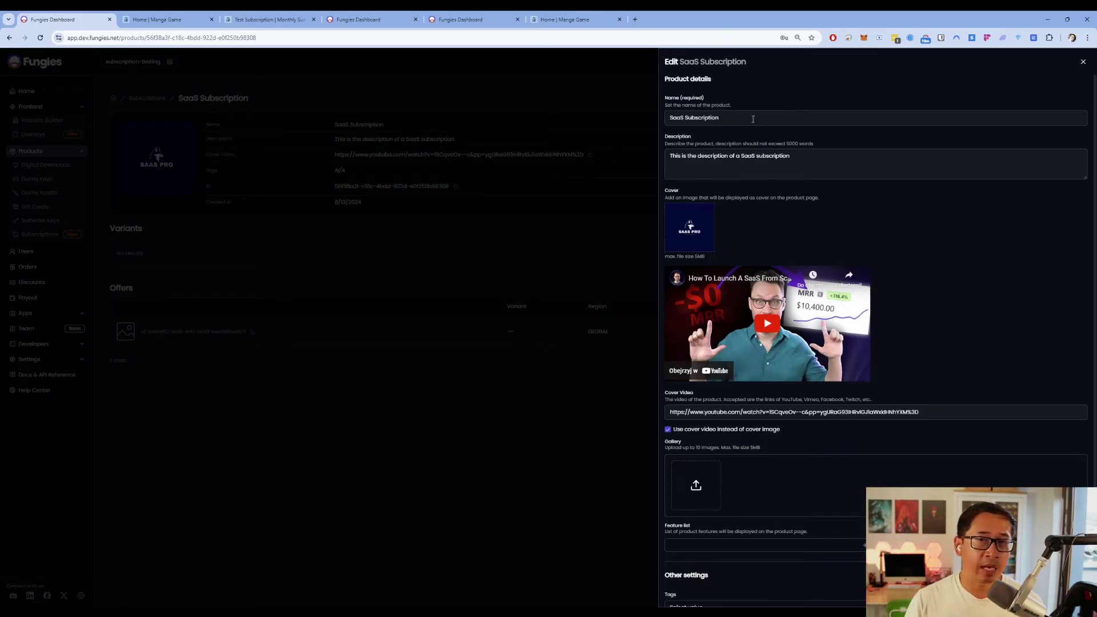
scroll(779, 171, down, 3)
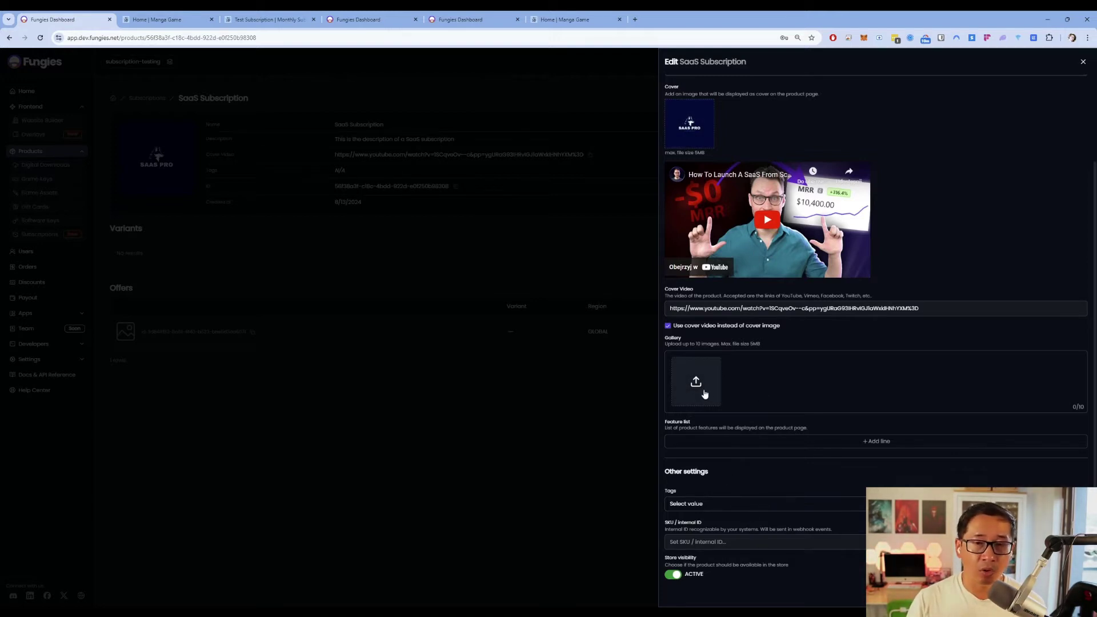
click(584, 392)
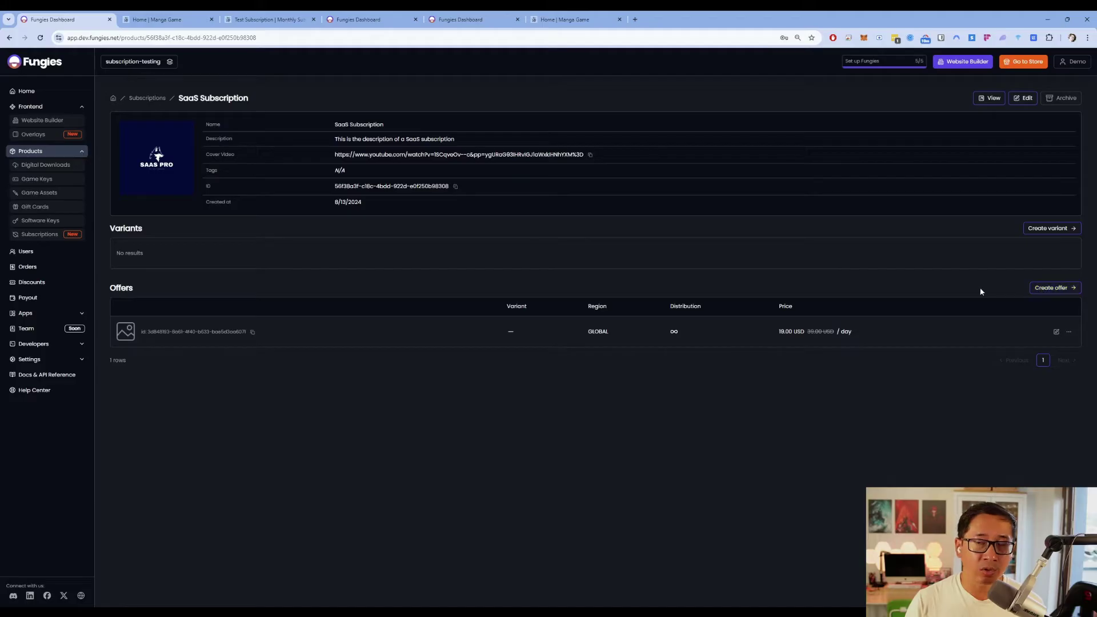
Review the payment interval choices for a new SaaS Subscription offer and the existing offer's price settings, without saving anything
click(1053, 288)
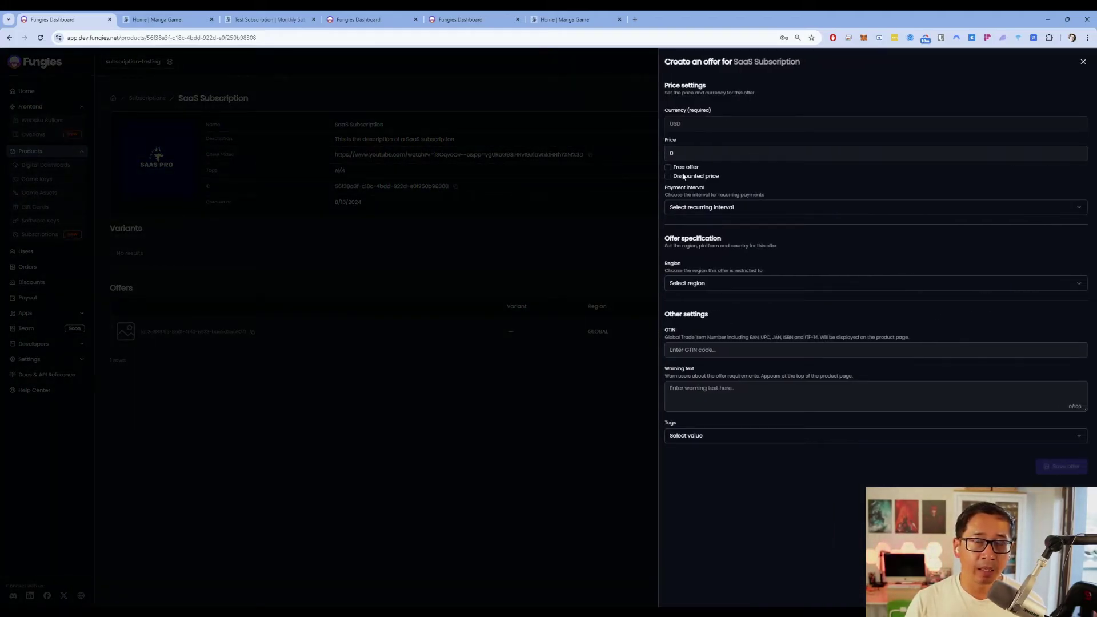
click(721, 209)
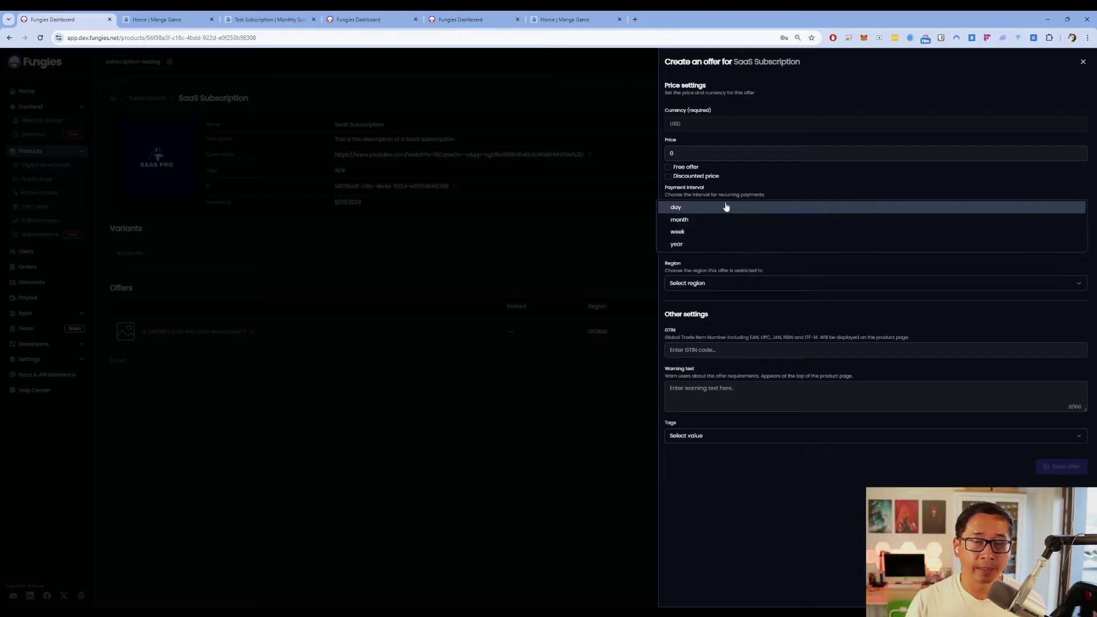
click(726, 209)
click(726, 209)
click(721, 213)
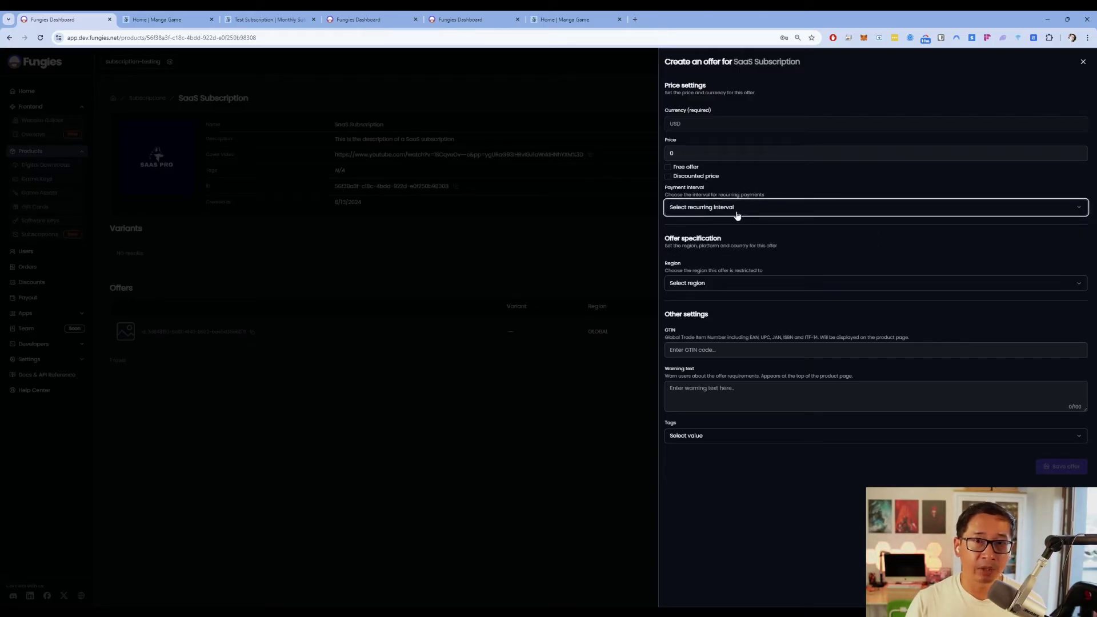
click(563, 360)
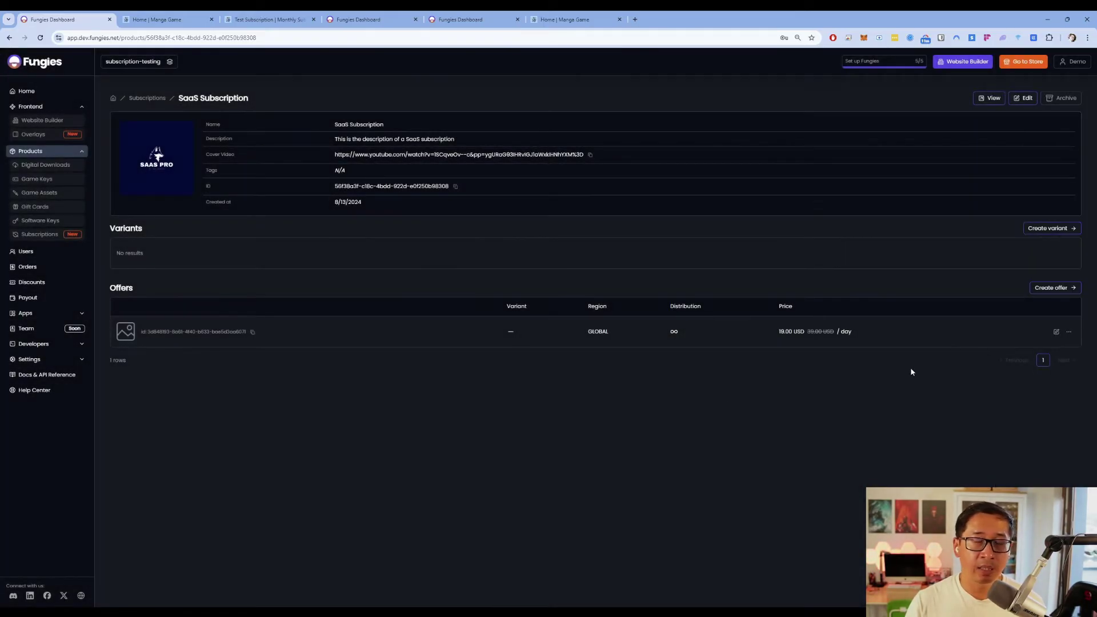
click(1056, 331)
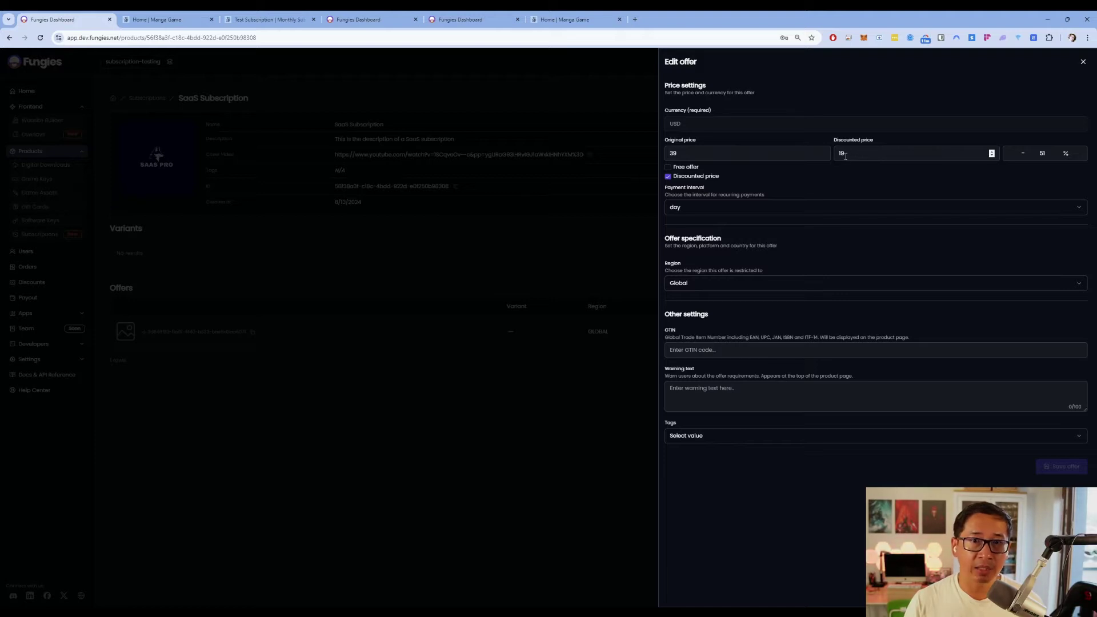
key(Return)
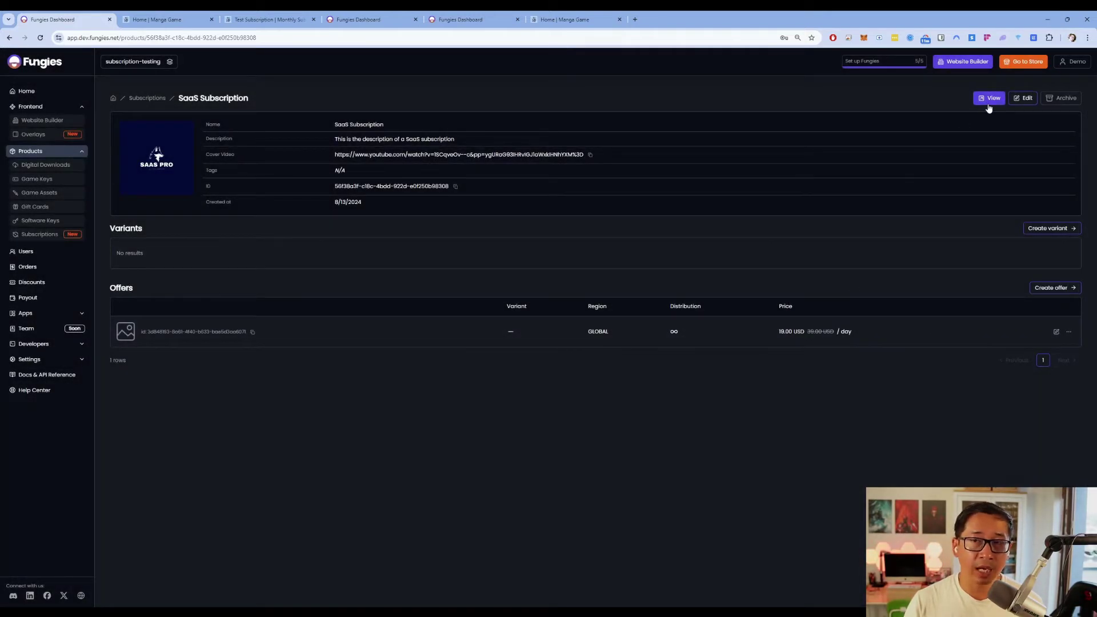
View the SaaS Subscription's store page and proceed to its subscription checkout to examine the payment options
click(988, 99)
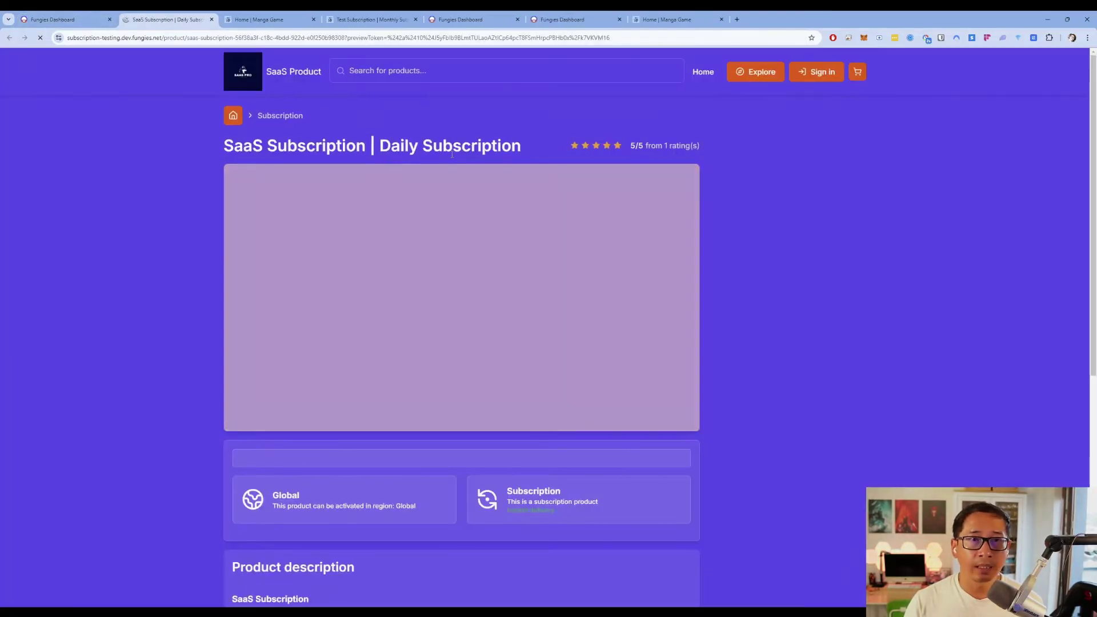
scroll(805, 339, down, 6)
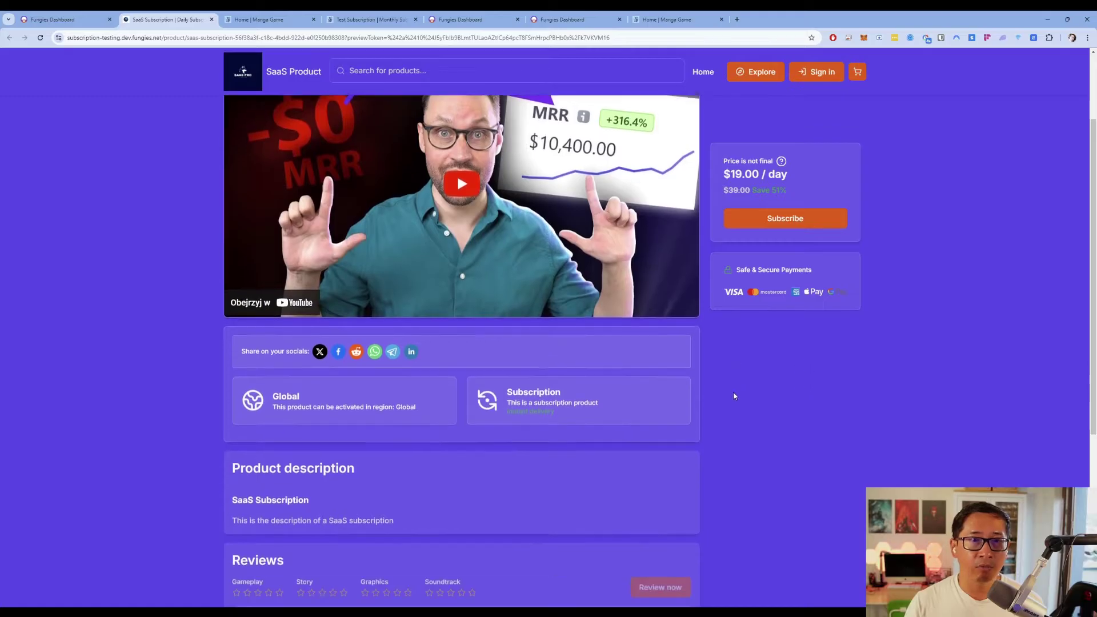
scroll(787, 407, up, 5)
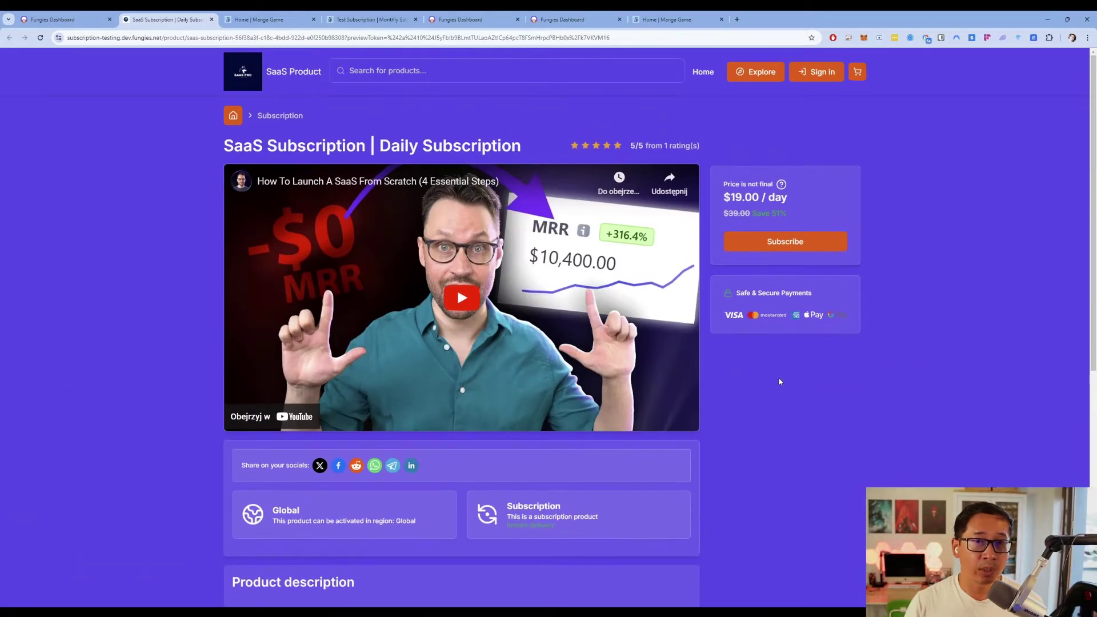
click(782, 242)
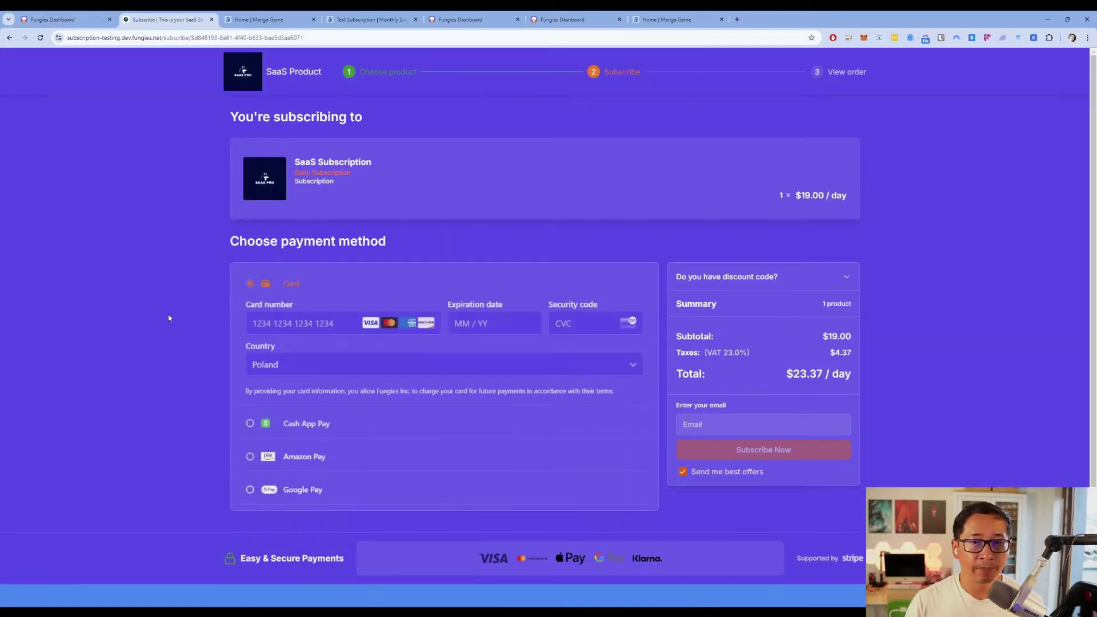
scroll(160, 345, down, 1)
scroll(159, 345, up, 1)
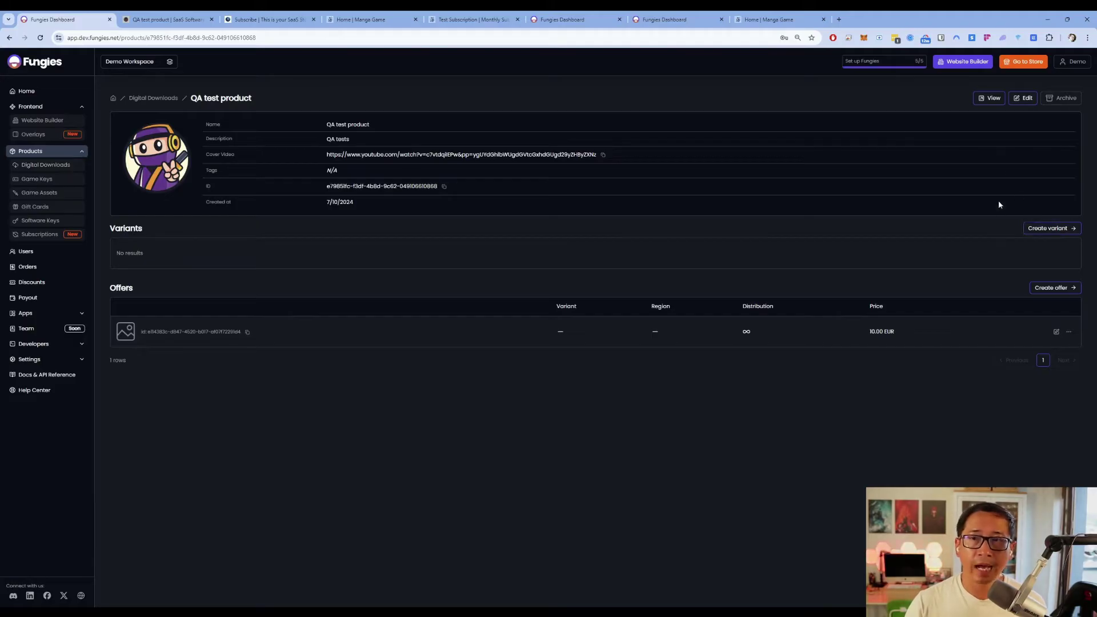
Look at the new offer form for the QA test product and close it without saving
click(1045, 288)
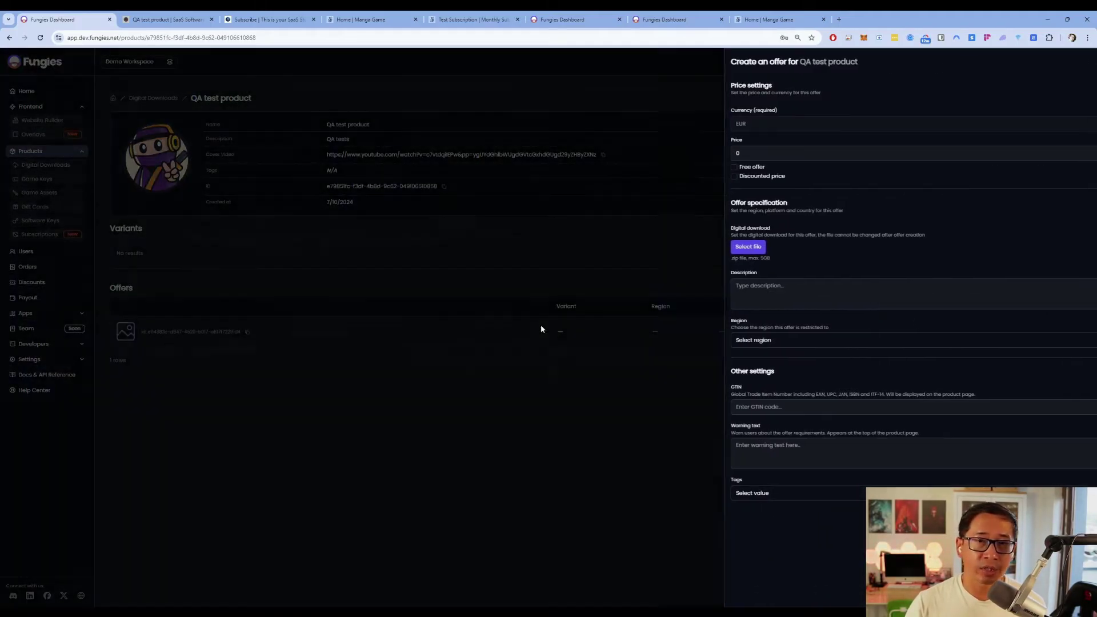
click(540, 324)
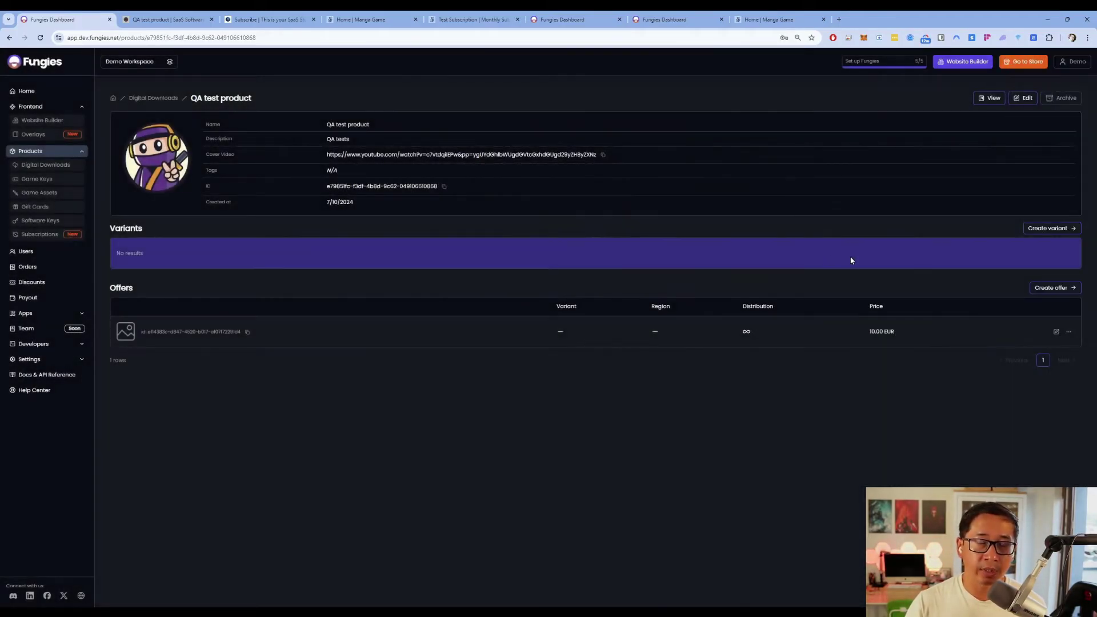
View the QA test product's store page, add the product to the cart and proceed to checkout to examine all payment methods
click(990, 98)
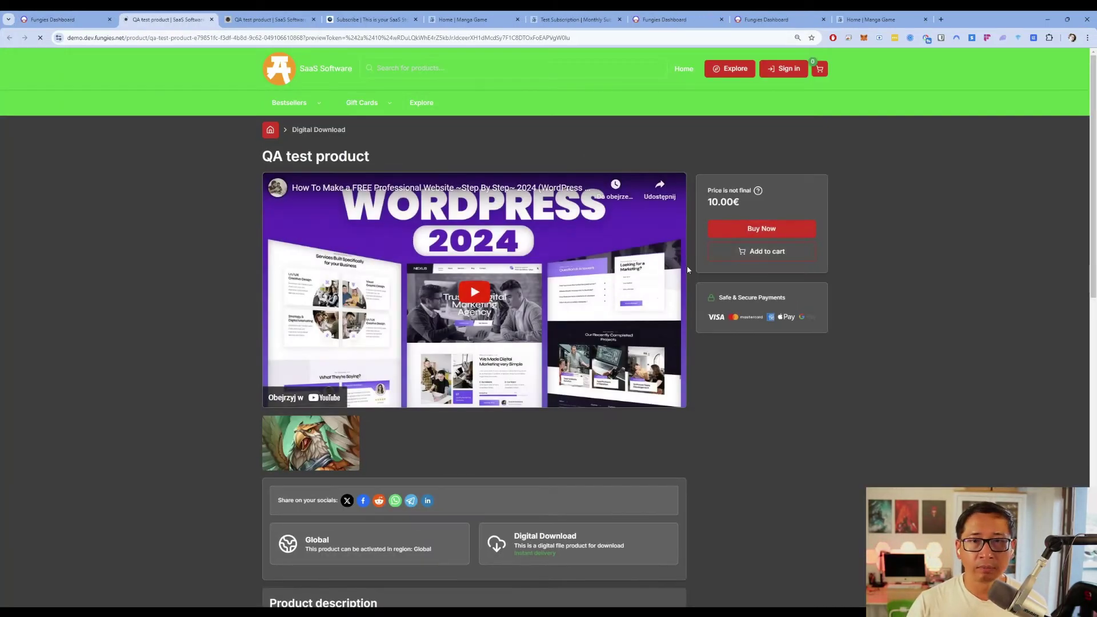
click(755, 251)
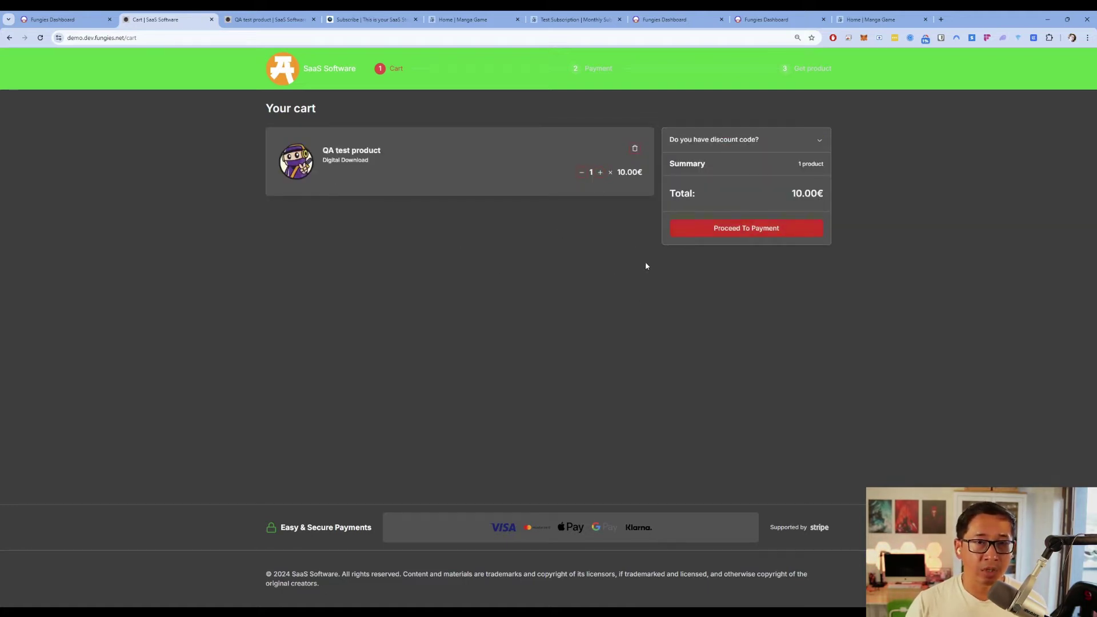
click(721, 232)
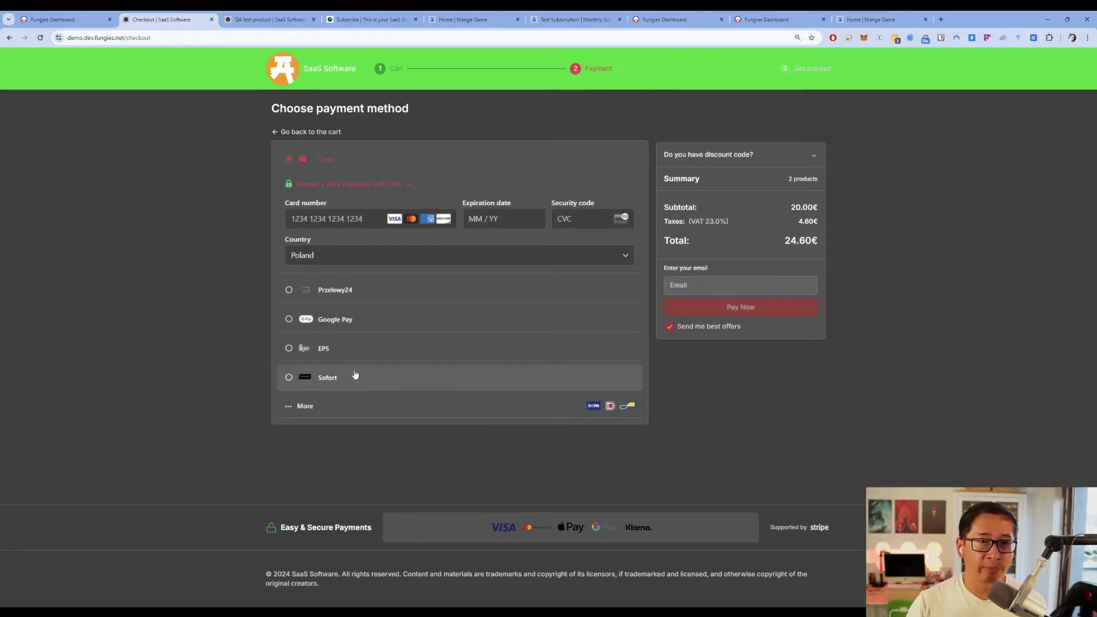
click(293, 407)
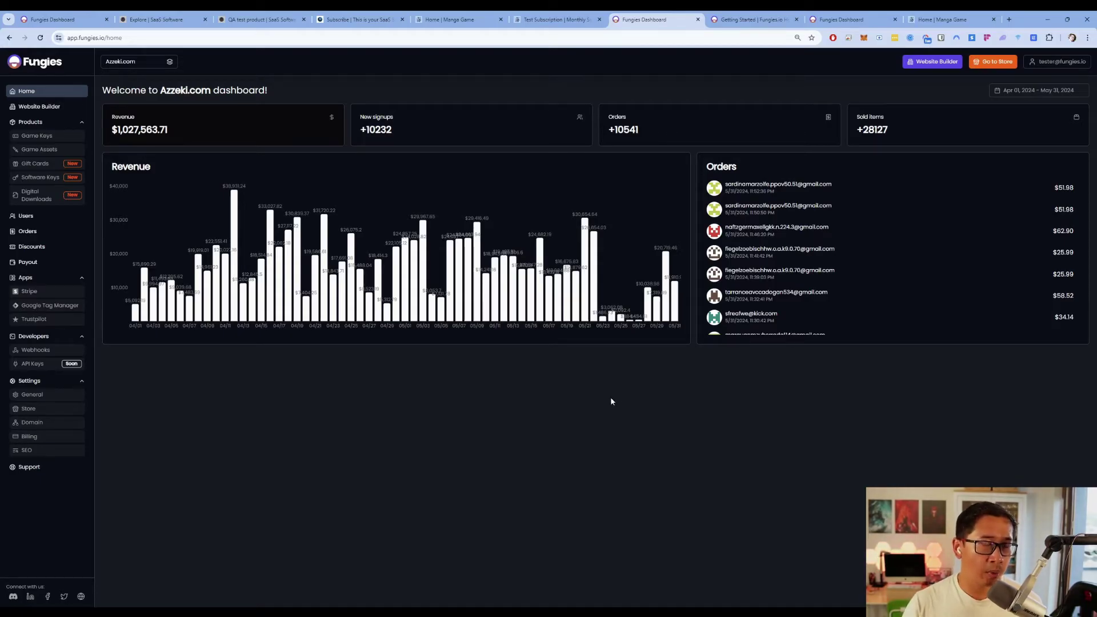
In the Azzeki.com workspace, open the We Are Alright game key product and review the platform choices of its Steam offer without saving
click(65, 141)
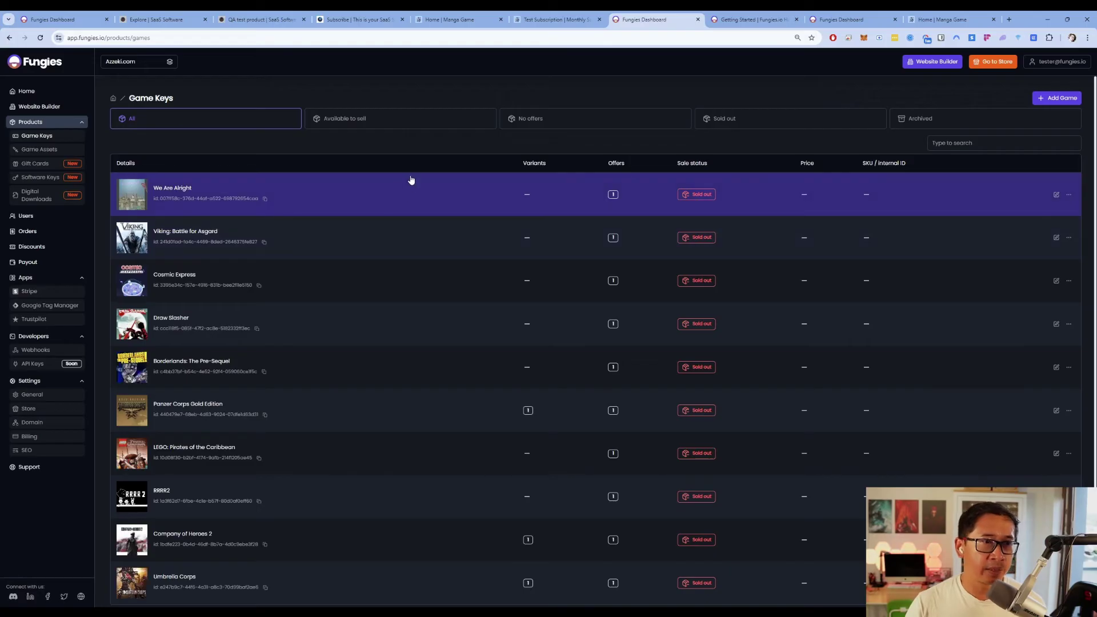
click(421, 200)
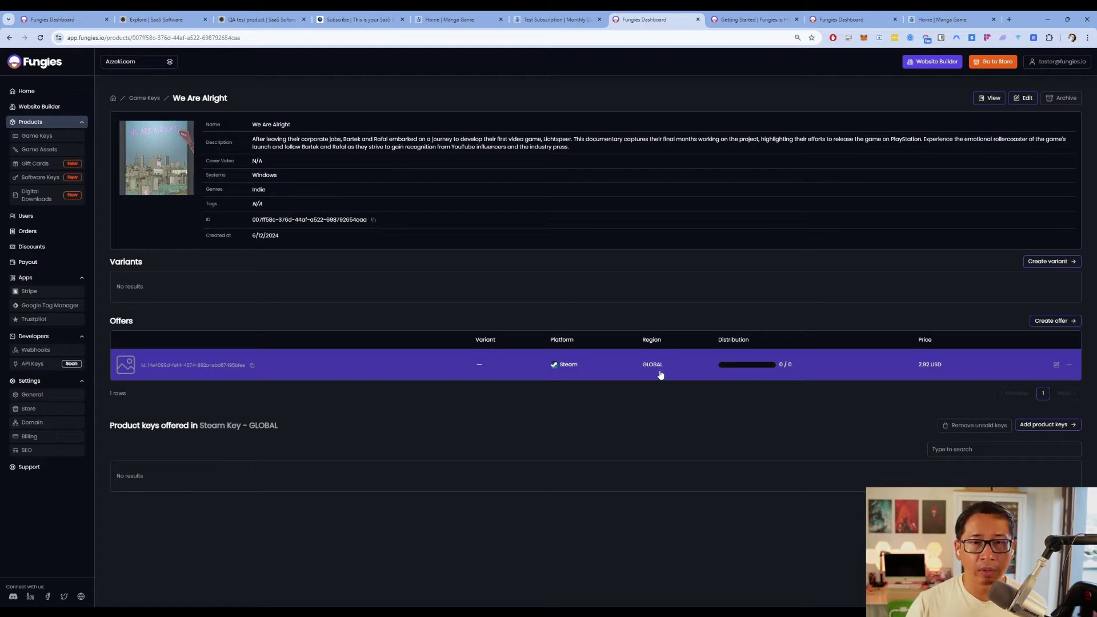
click(1055, 365)
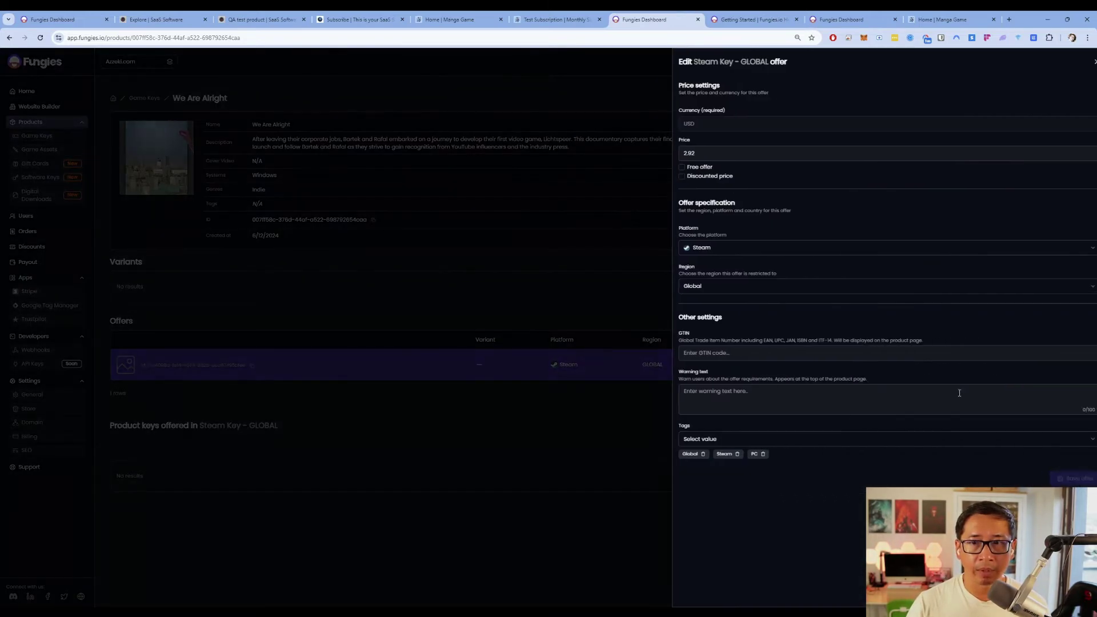
click(727, 247)
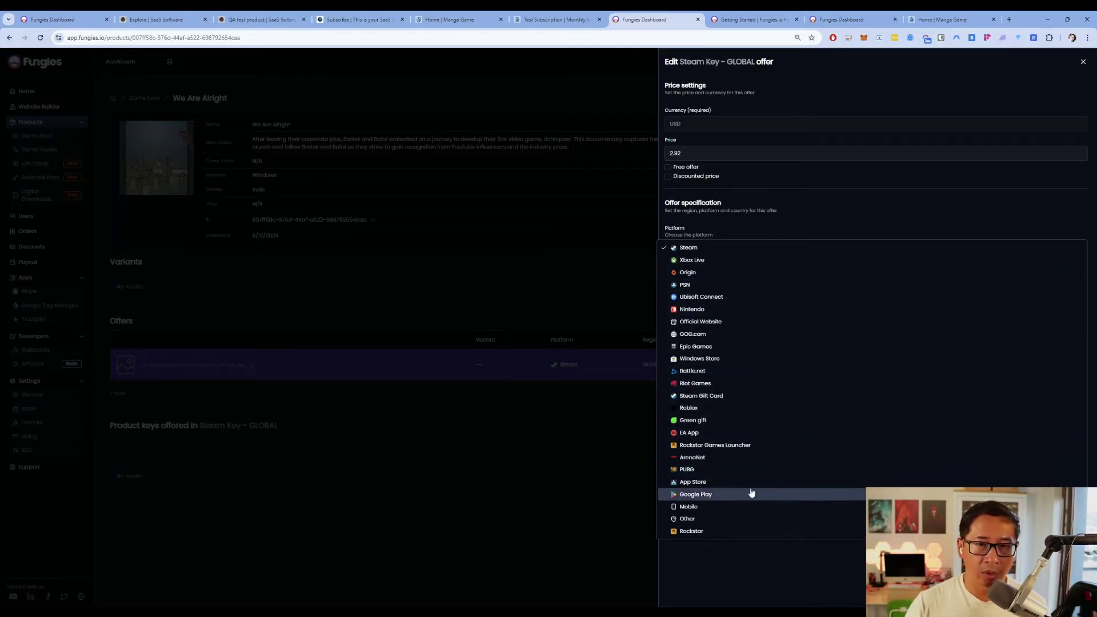
click(598, 353)
Look at how product keys are added to the We Are Alright Steam offer and at its region choices, leaving everything unchanged
click(1040, 426)
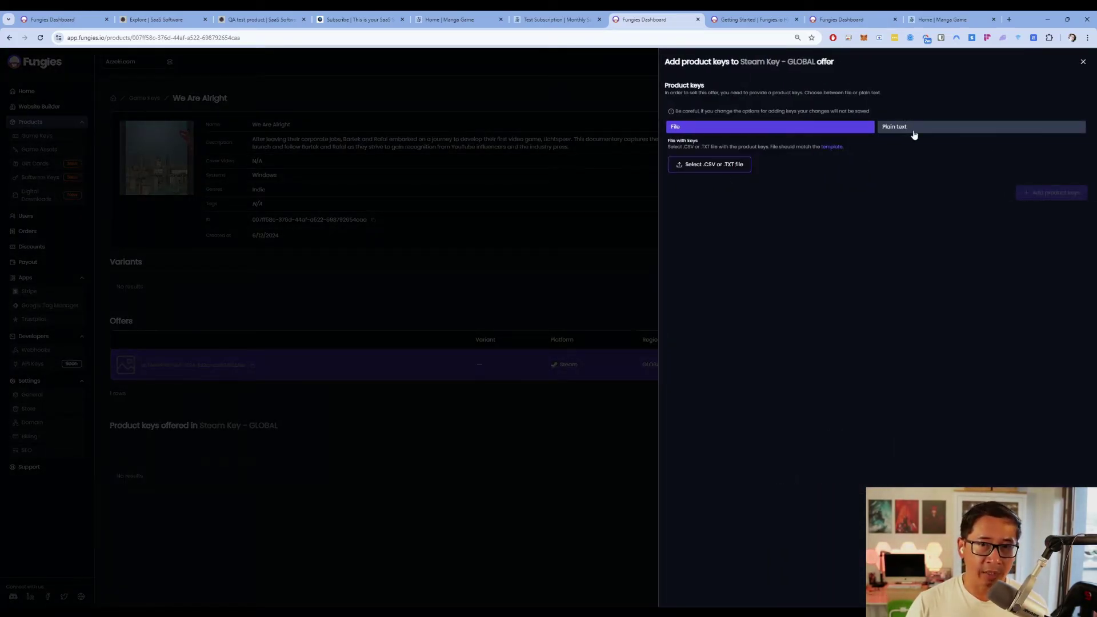
click(509, 281)
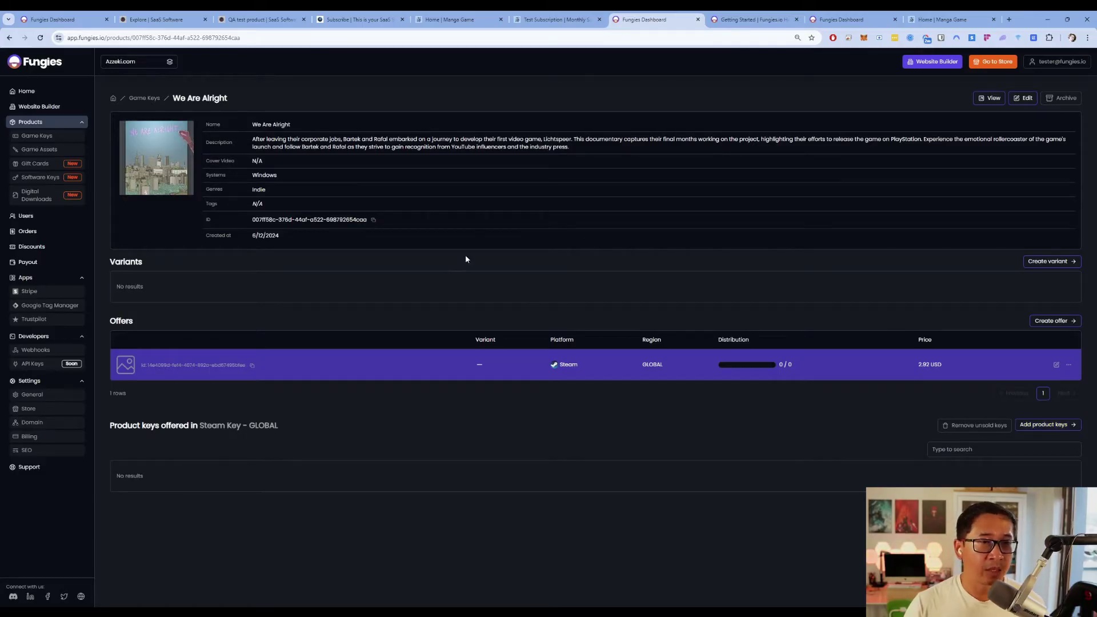
click(1056, 365)
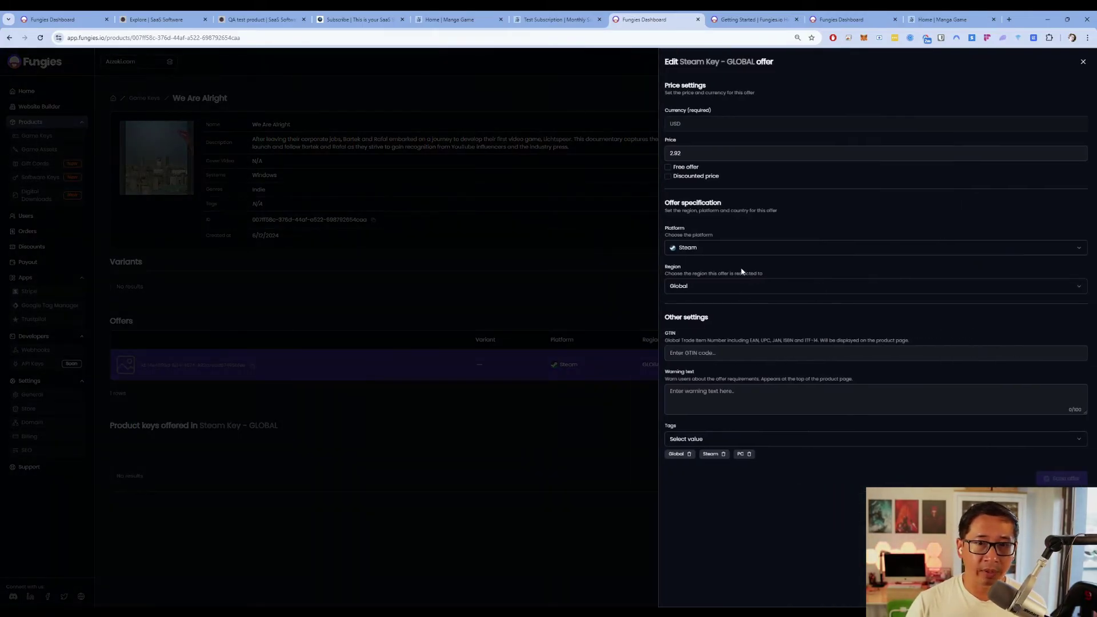
click(742, 286)
click(571, 375)
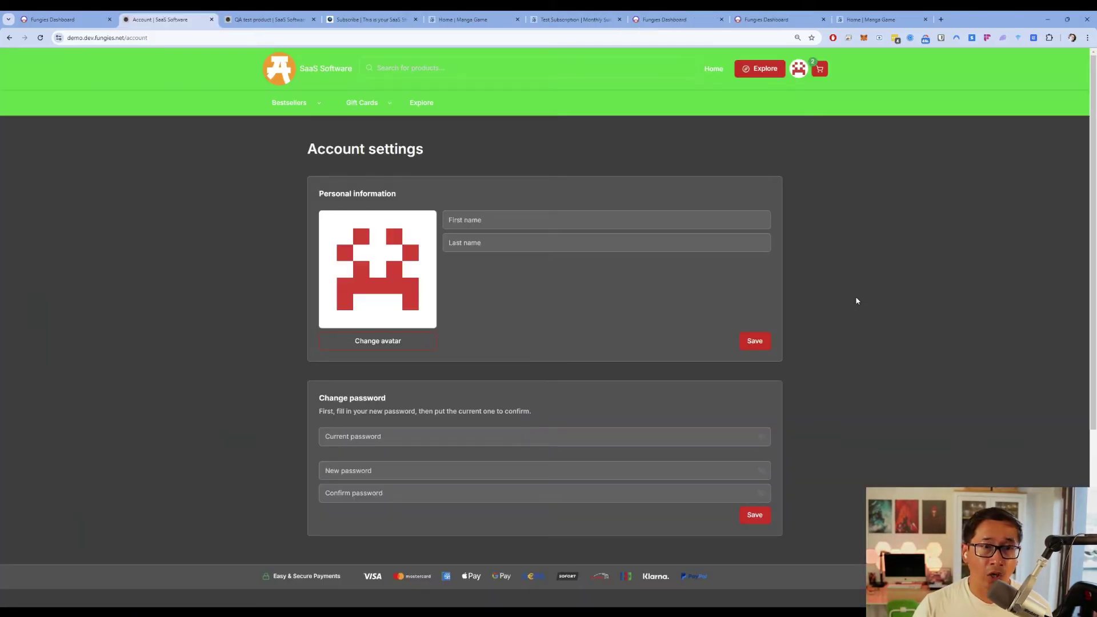
Examine the customer's subscription details and order history on the SaaS Software storefront, then view the details of the 6/27/2024 order
click(800, 68)
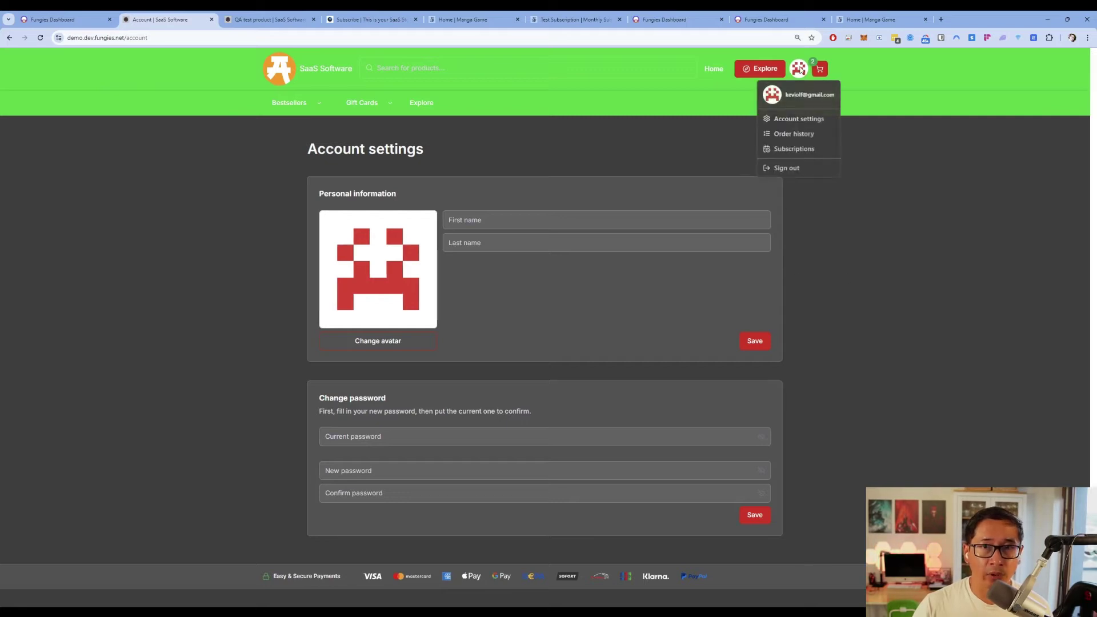
click(799, 135)
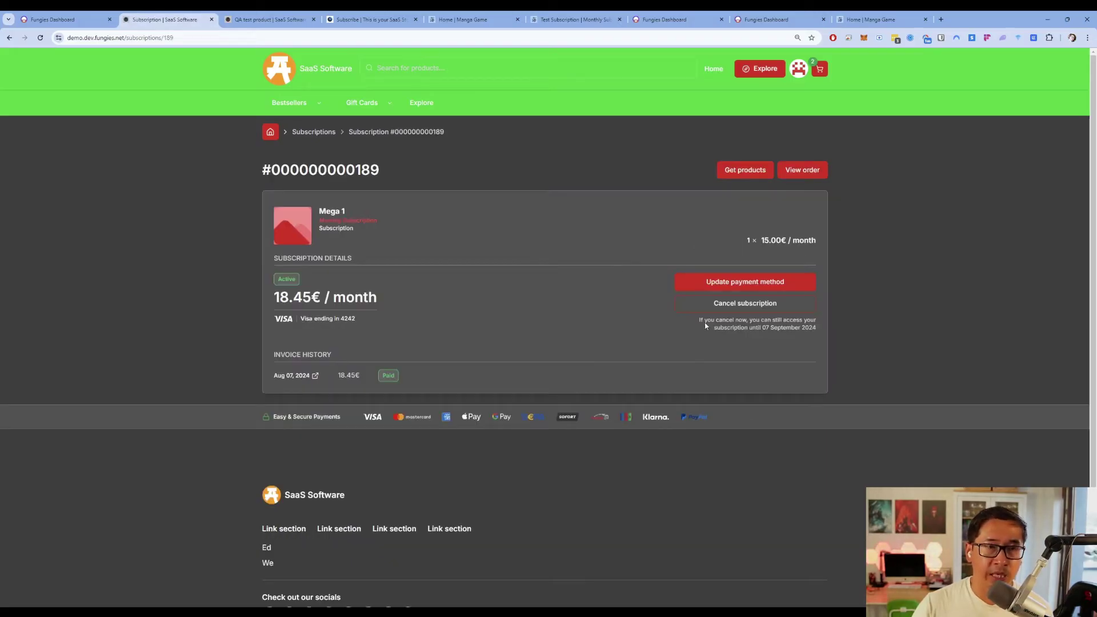
click(798, 68)
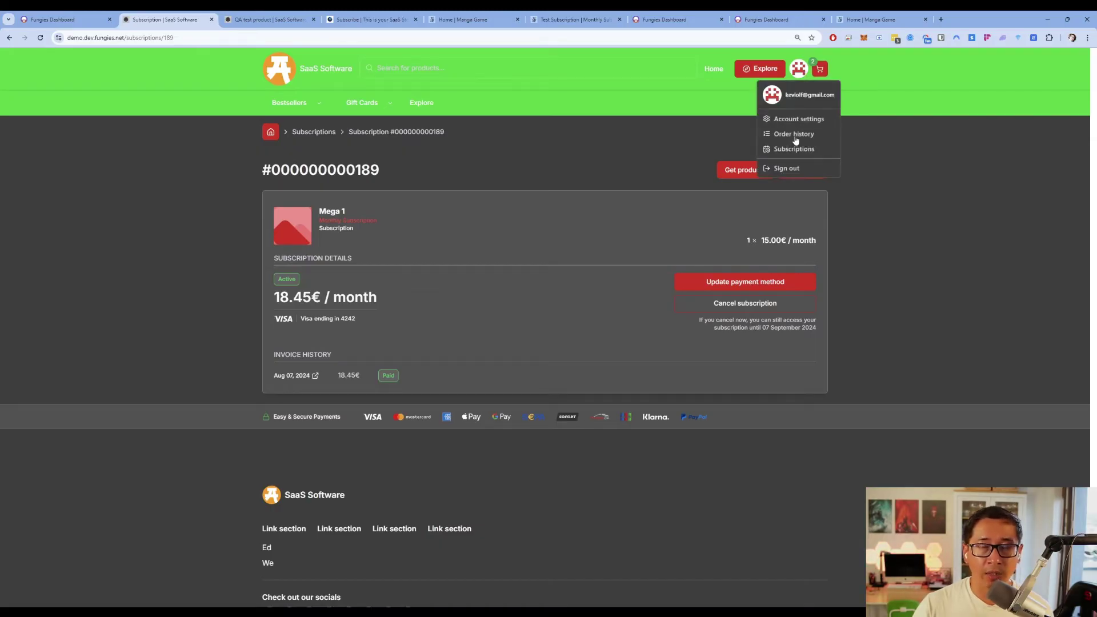
click(794, 135)
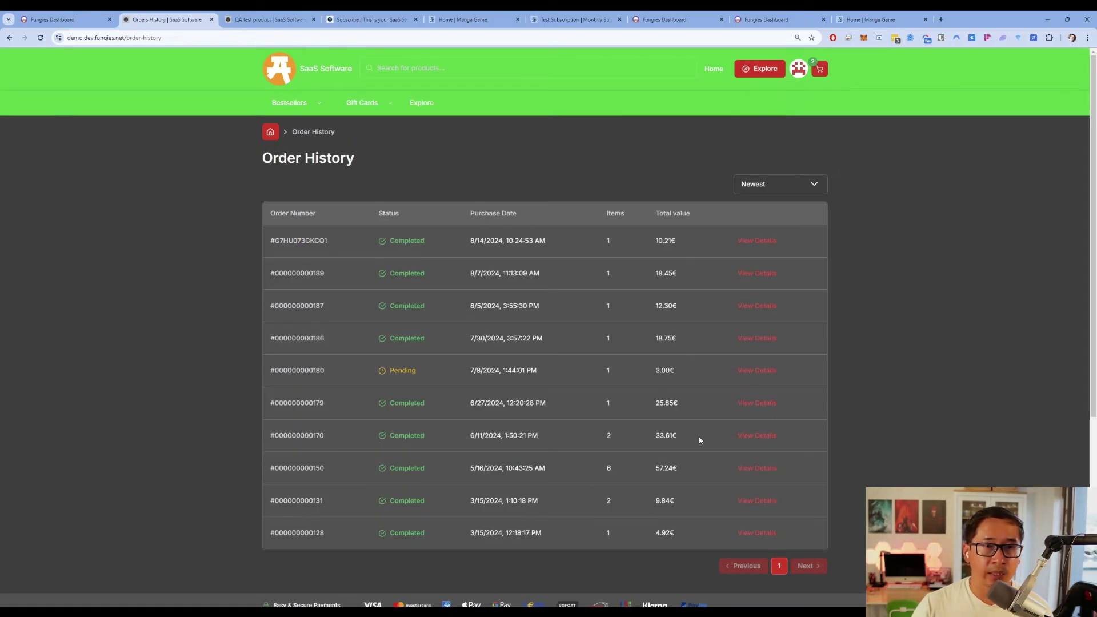
click(760, 406)
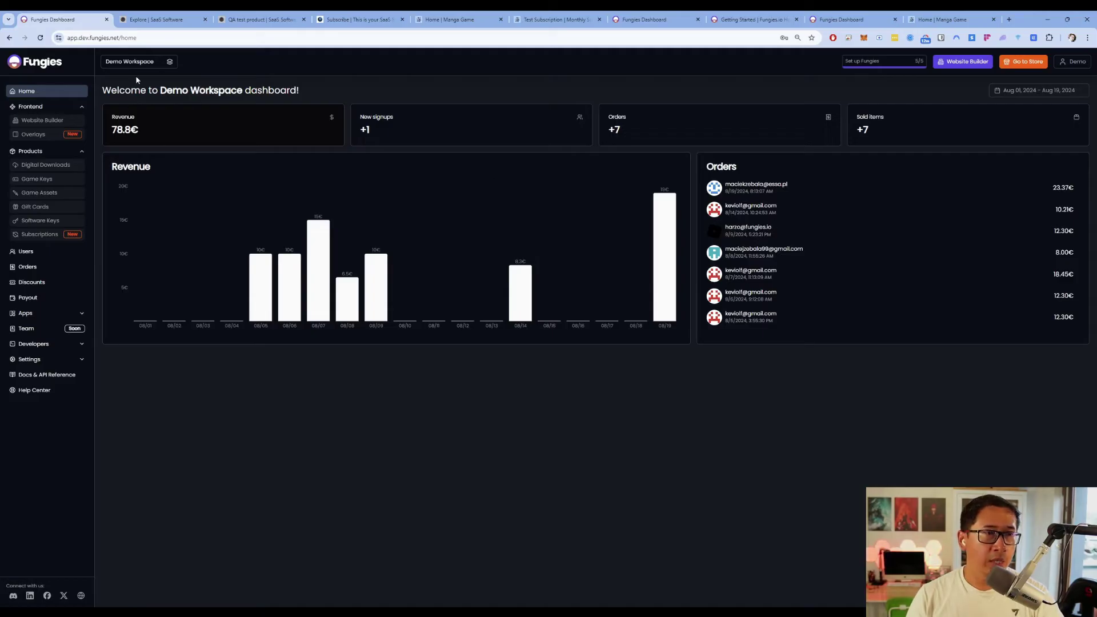
Look over the available workspaces and the store setup checklist in Demo Workspace, keeping the current workspace
click(146, 64)
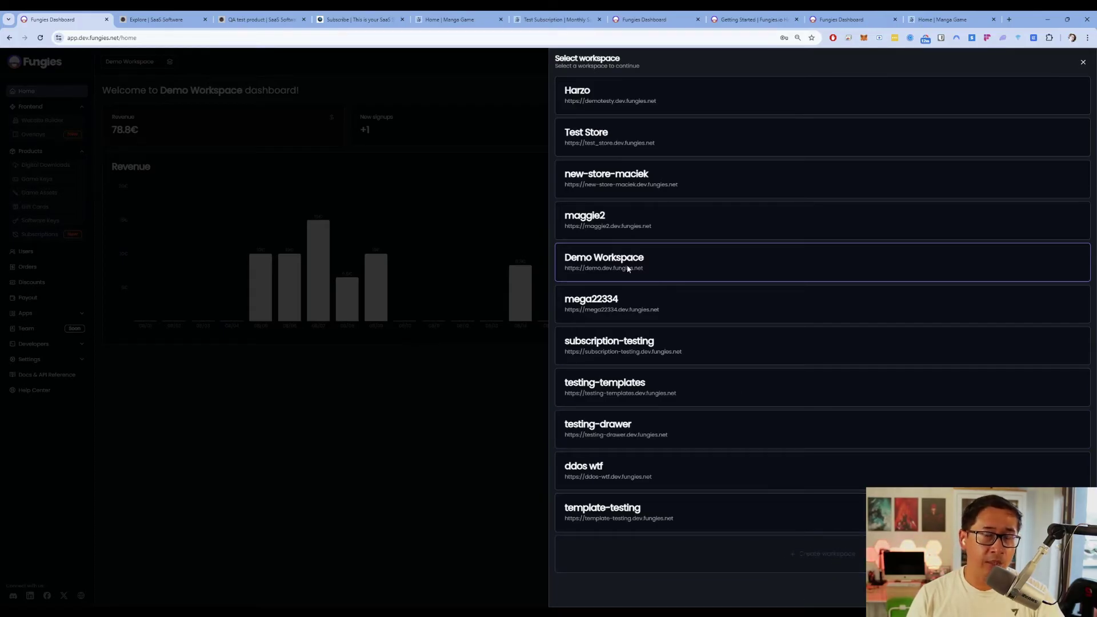
click(433, 324)
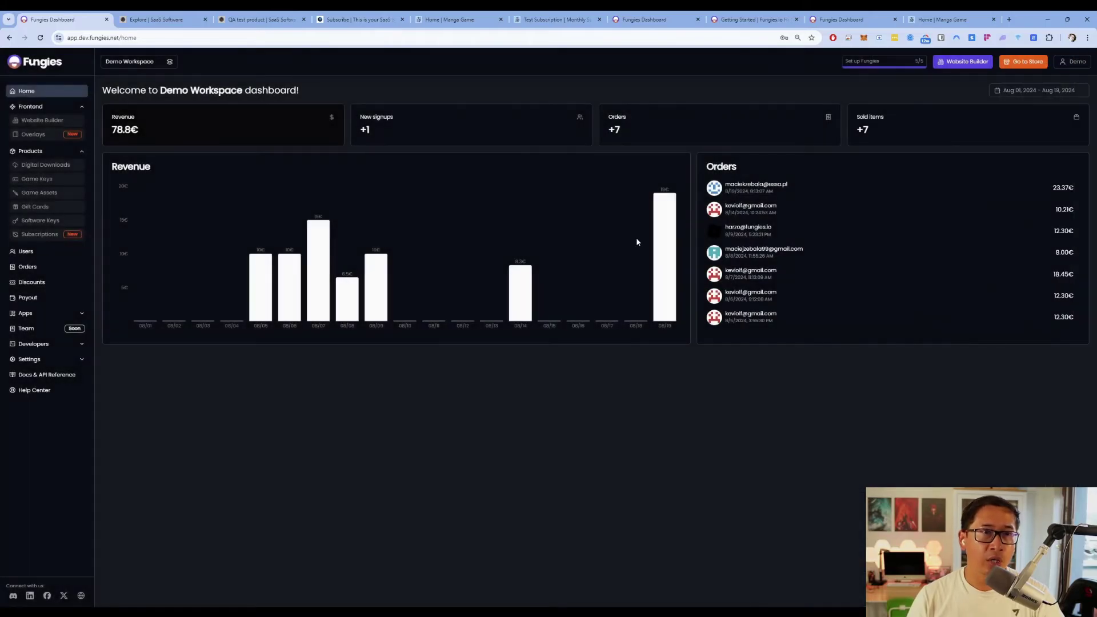
click(911, 68)
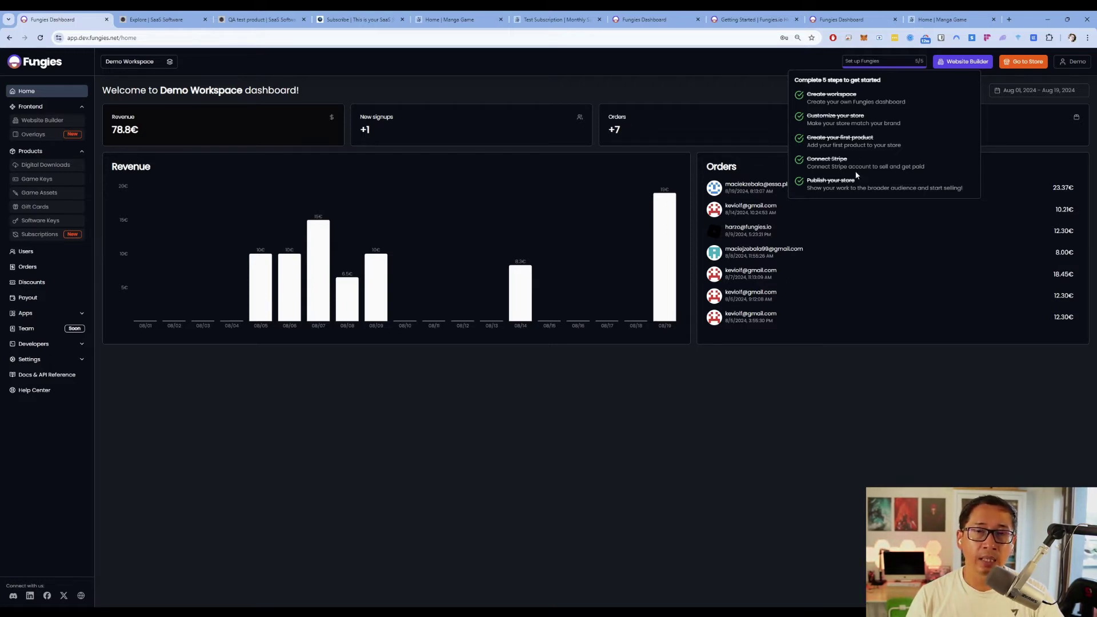
click(766, 88)
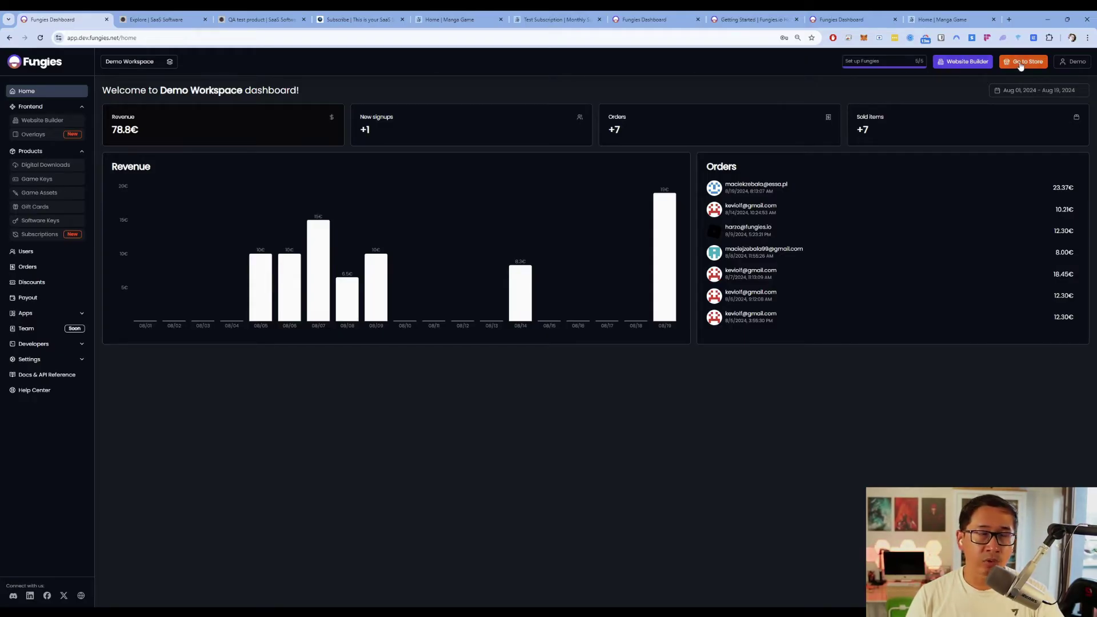
Open the website builder for Demo Workspace and look through the sections of the store's home page
click(966, 64)
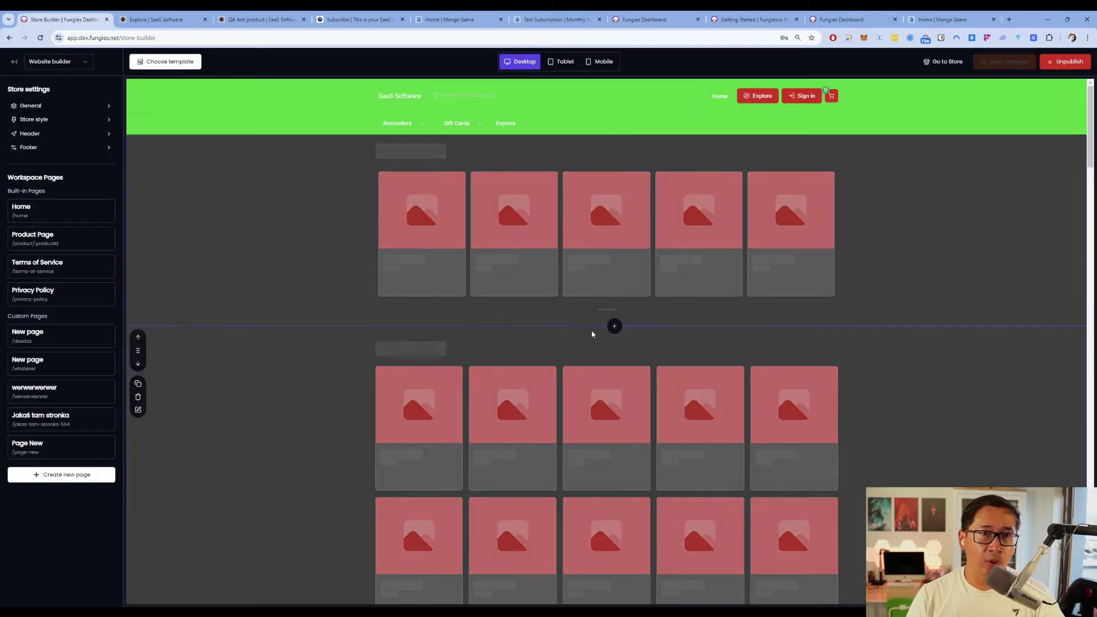
scroll(645, 331, down, 12)
scroll(638, 371, down, 4)
scroll(225, 225, up, 7)
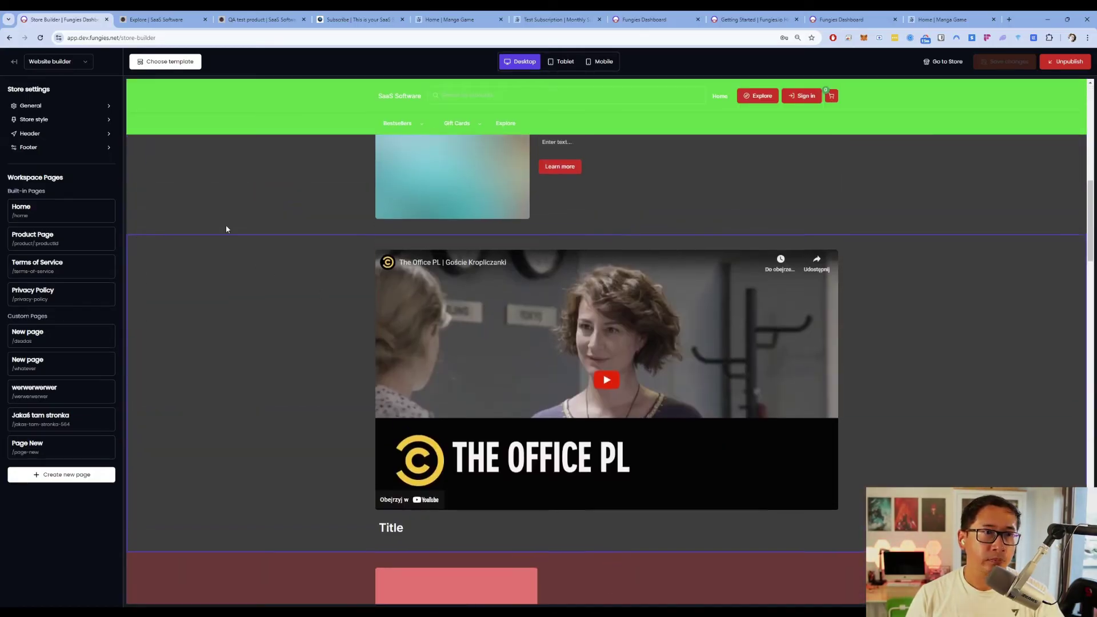
Switch the builder to the Overlay editor to examine its checkout styling options, then return to the dashboard unchanged
click(67, 62)
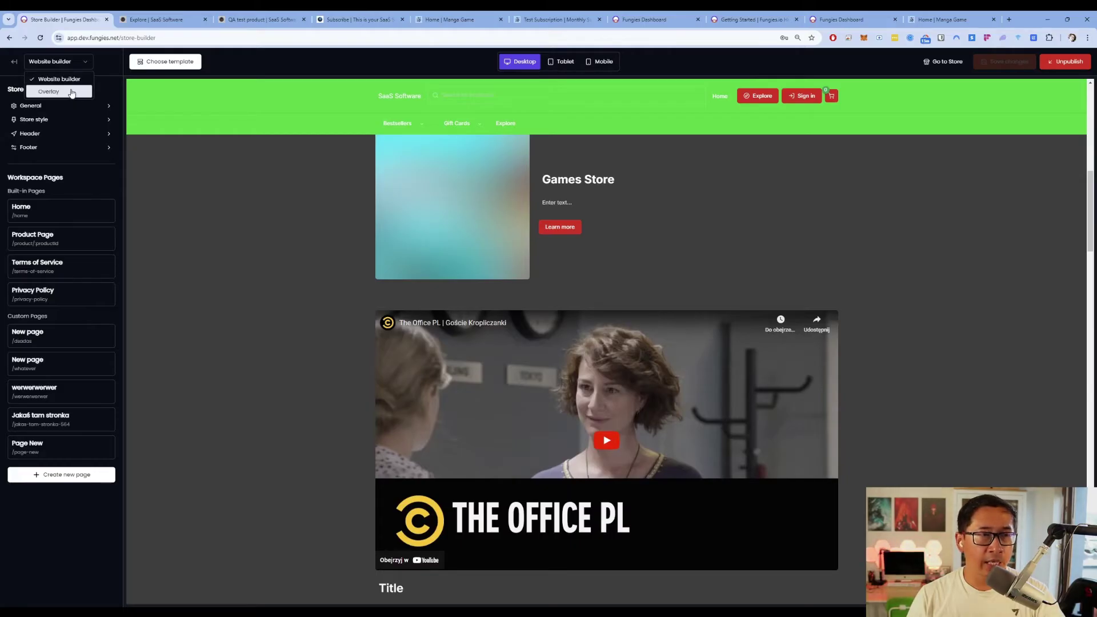
click(71, 89)
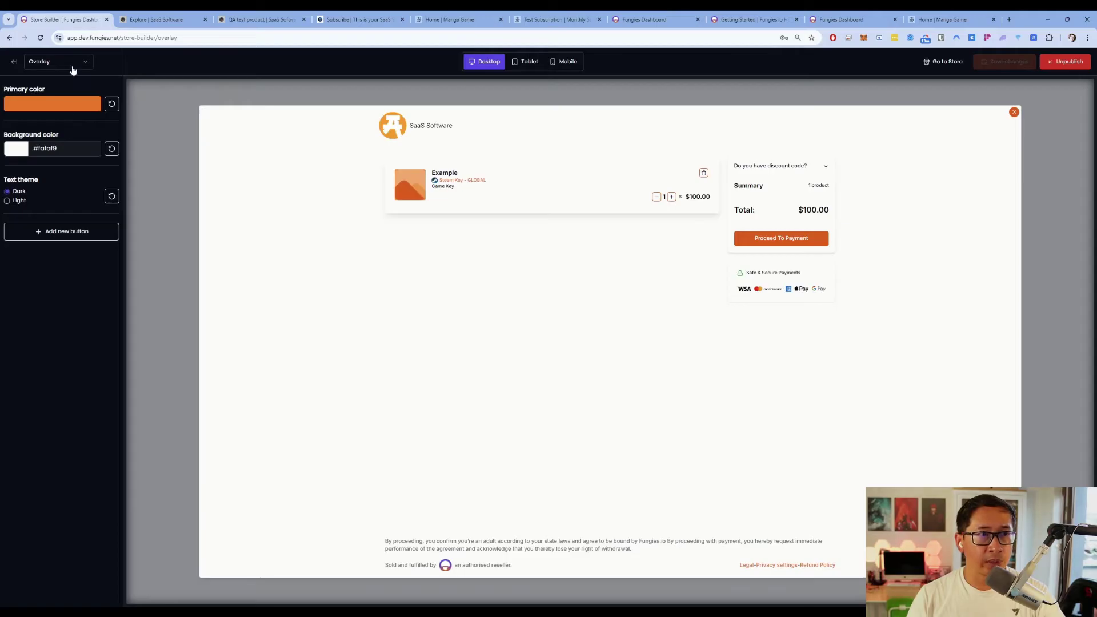
click(72, 64)
click(118, 84)
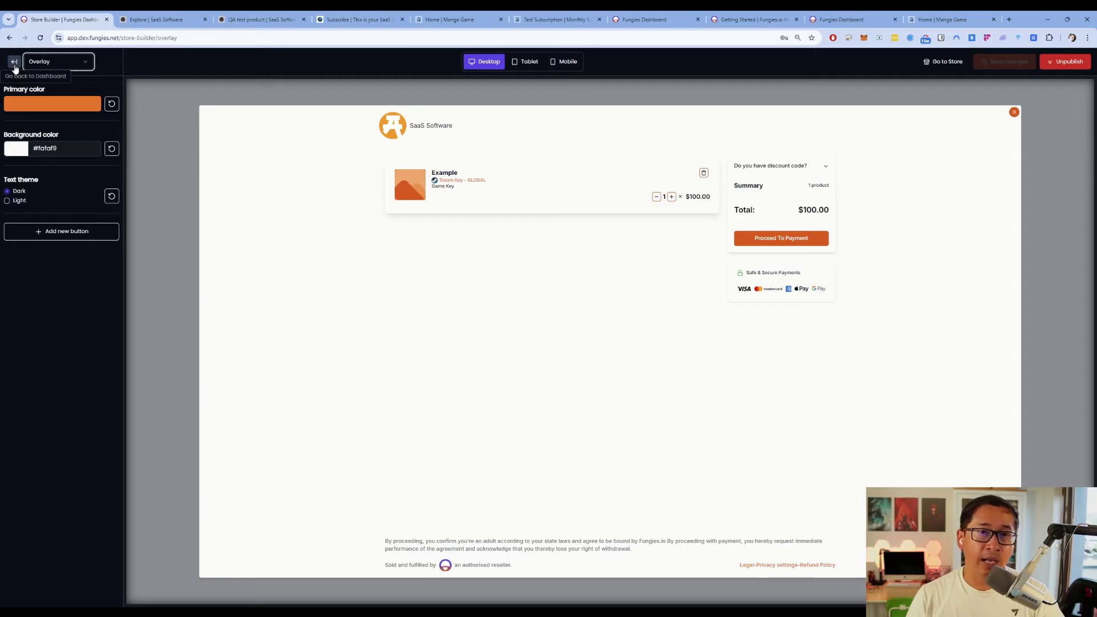
click(15, 64)
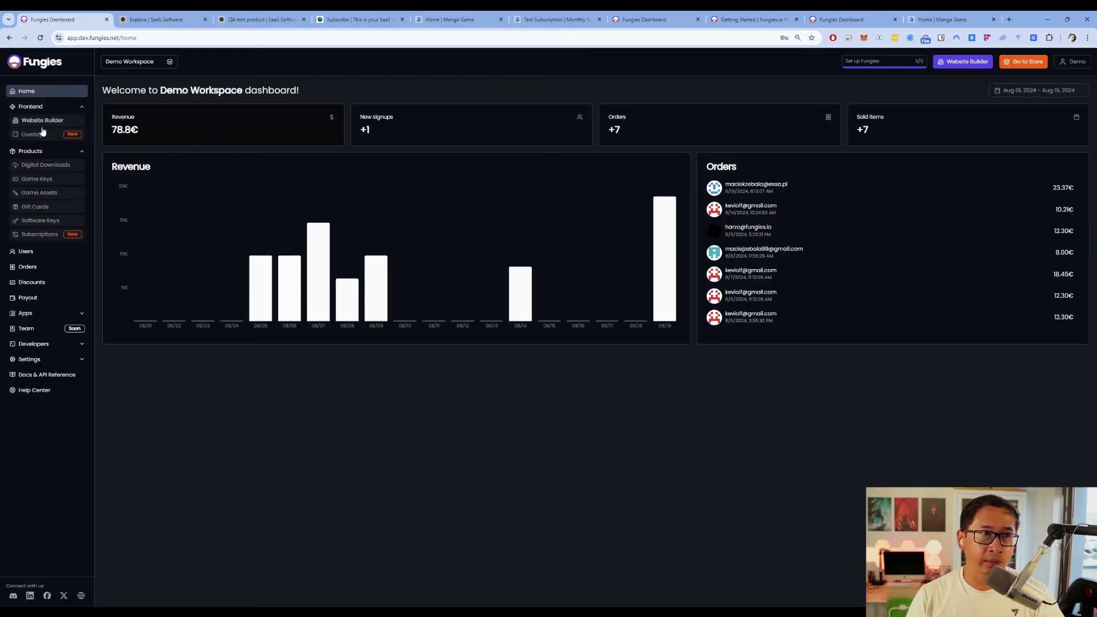
Open the Buy Now overlay from the workspace's Overlays for editing and examine its HTML embed code
click(42, 133)
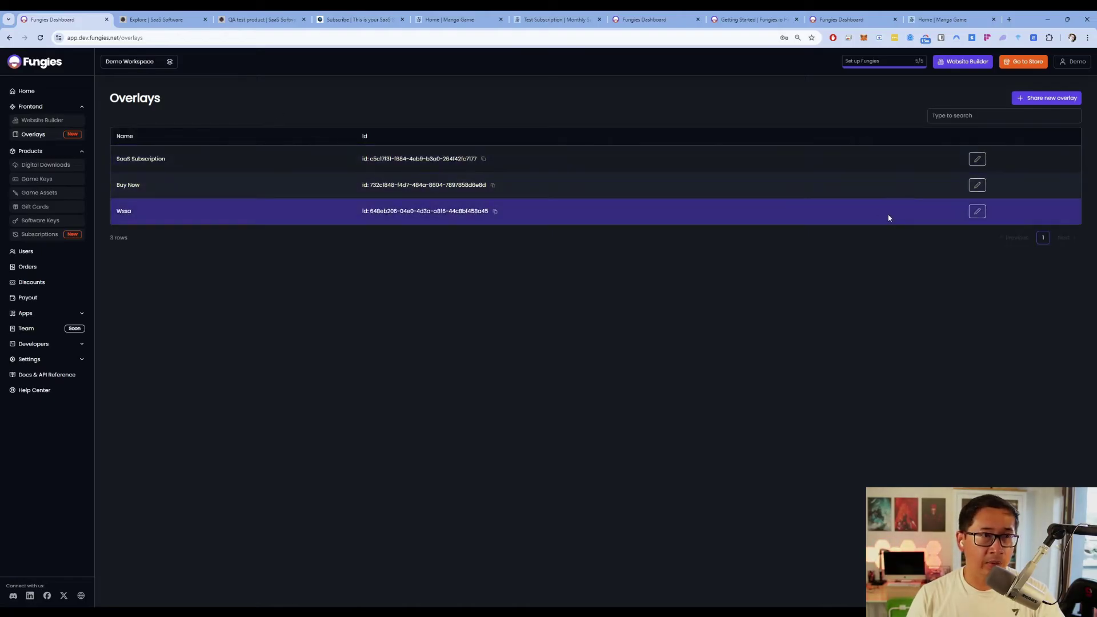
click(977, 185)
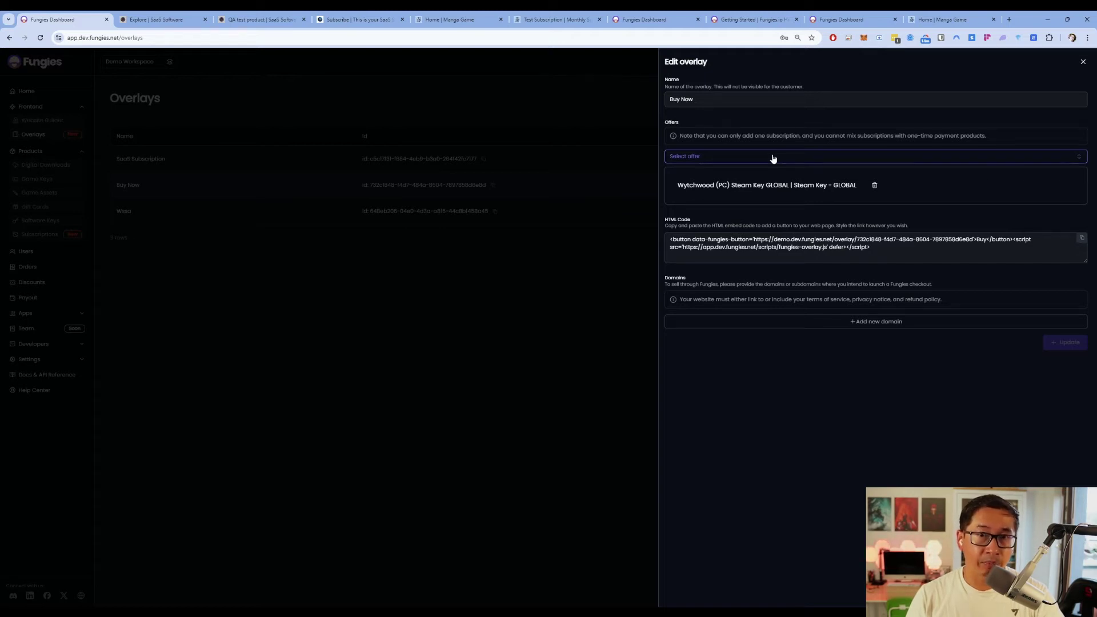
drag(881, 253, 655, 239)
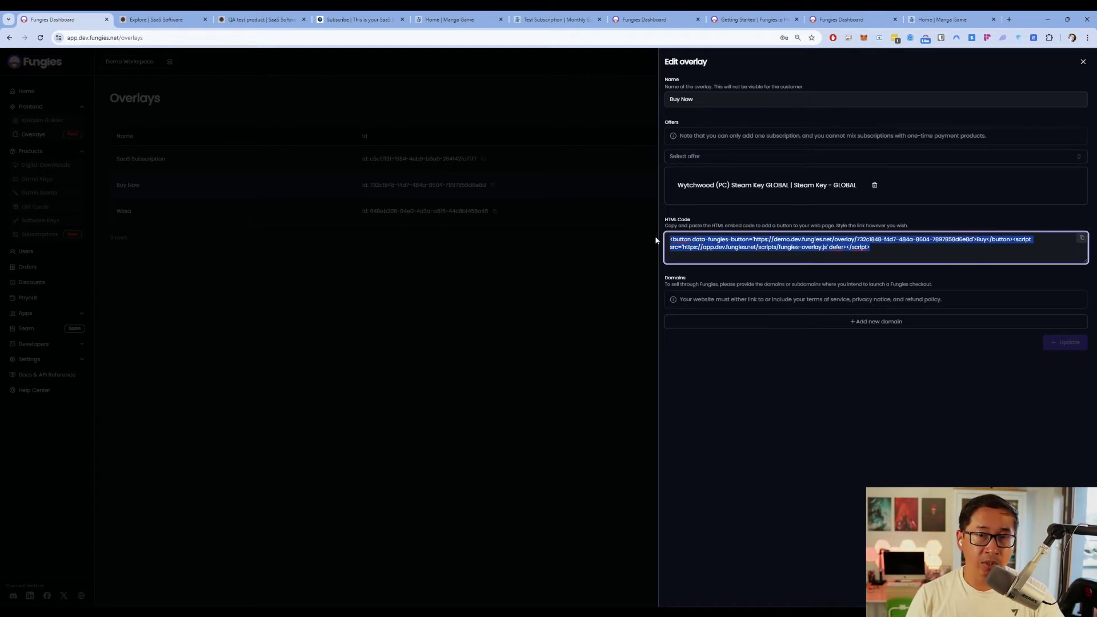
click(884, 248)
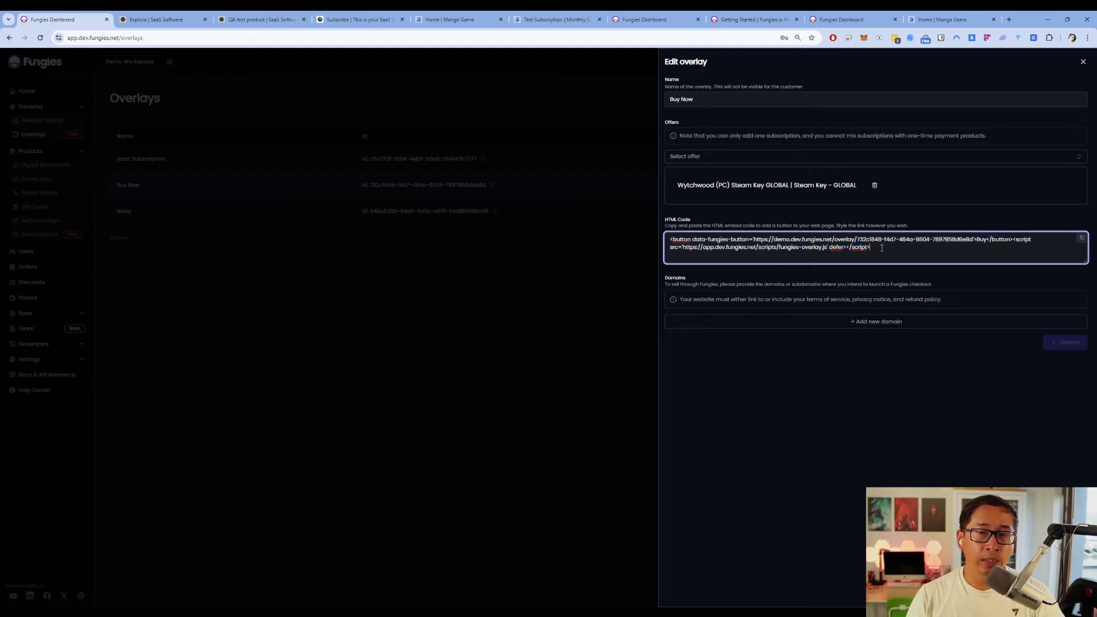
drag(883, 249, 670, 239)
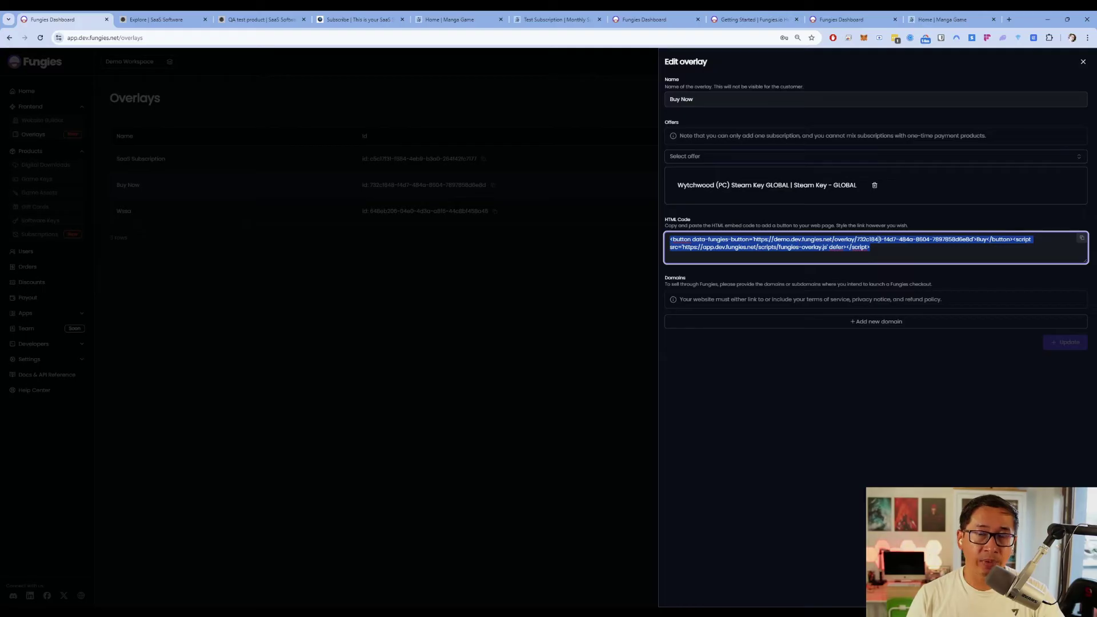
click(880, 245)
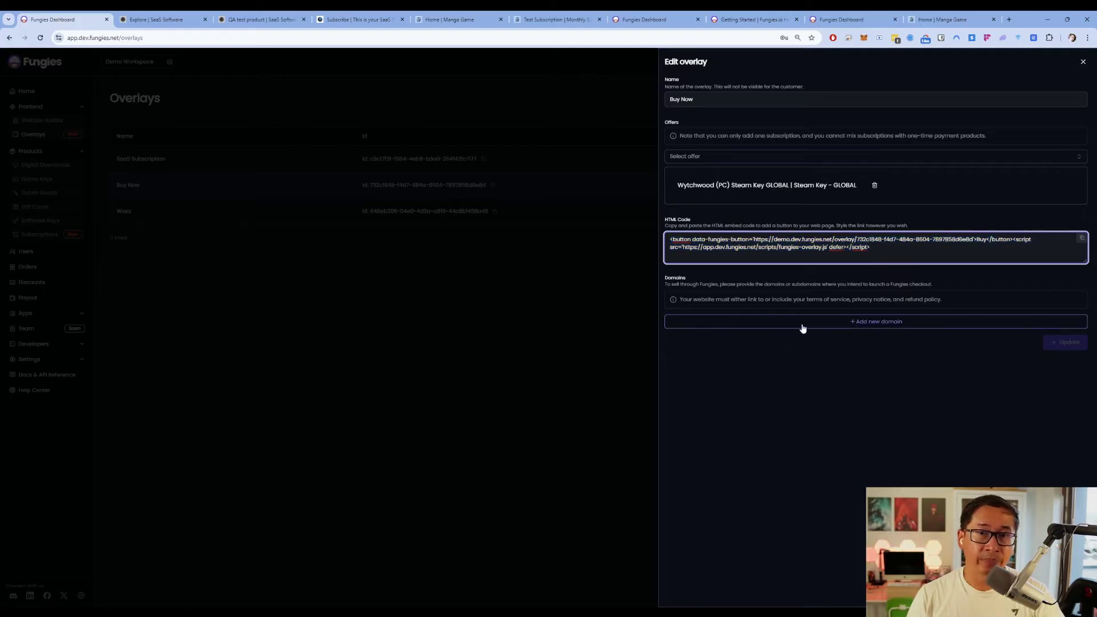
Add a new domain entry to the Buy Now overlay and fill it in as domain.com
click(742, 323)
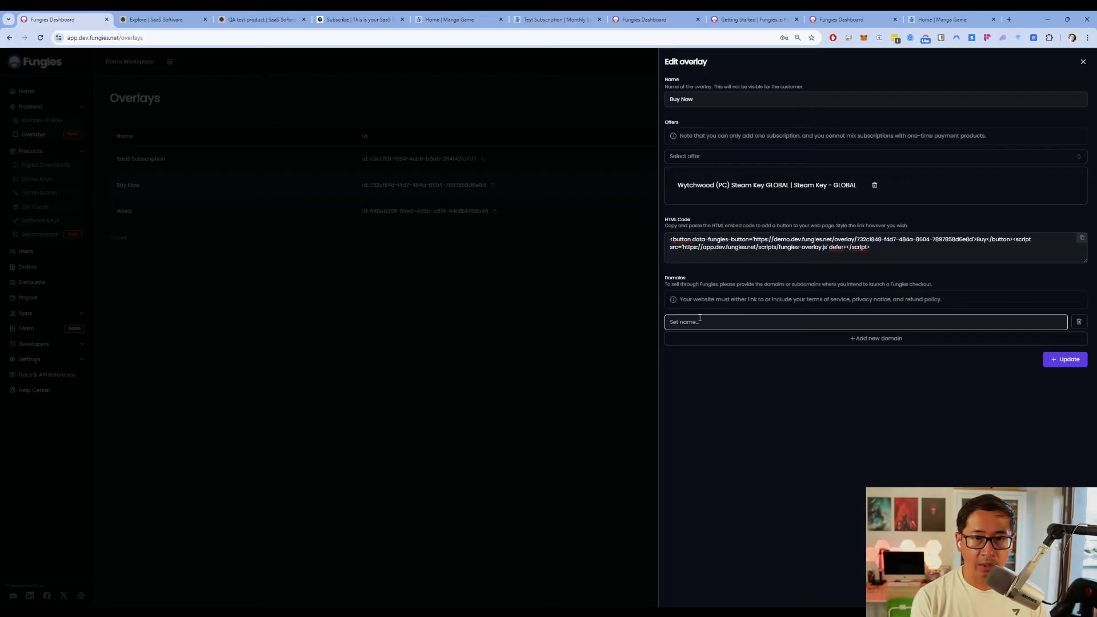
text(domain.com)
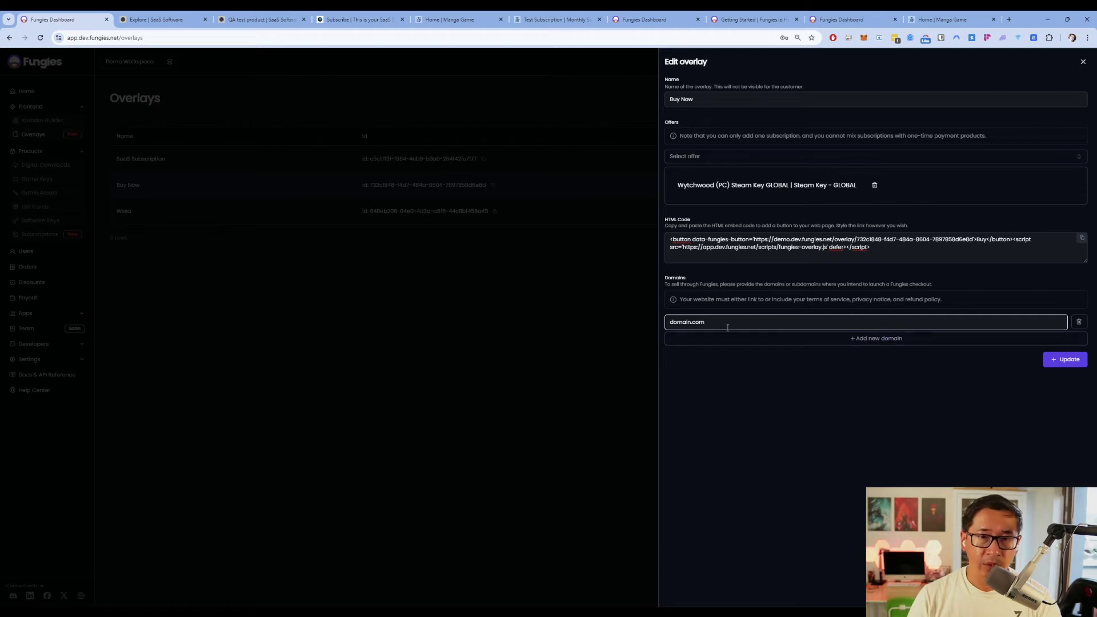
Add a second blank domain entry to the Buy Now overlay, highlight its HTML embed code, and leave the overlay without updating it
click(793, 341)
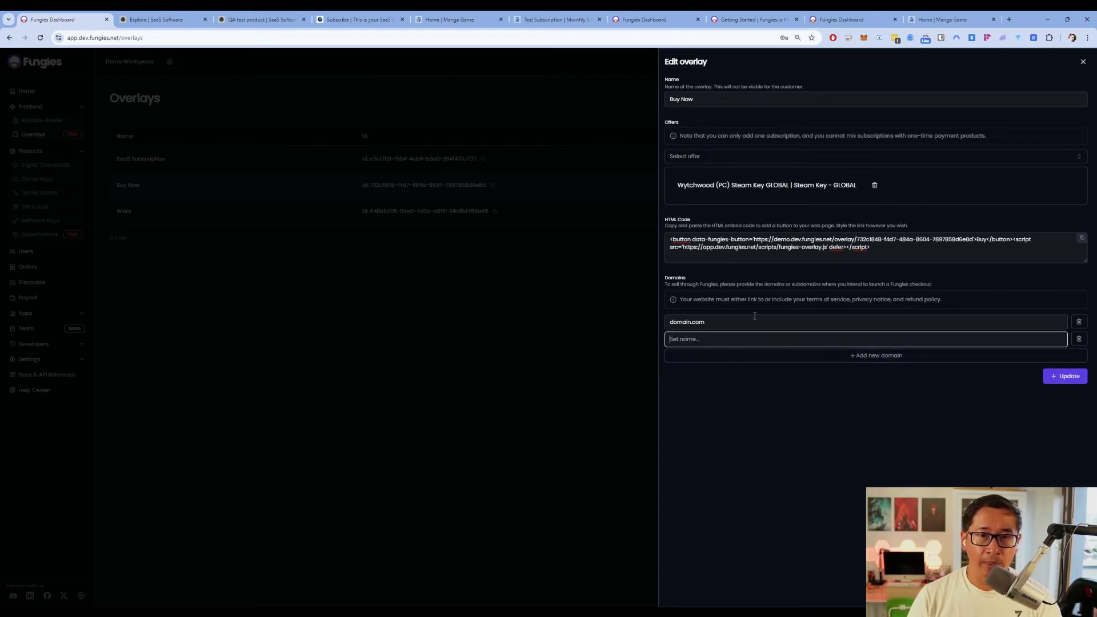
click(756, 376)
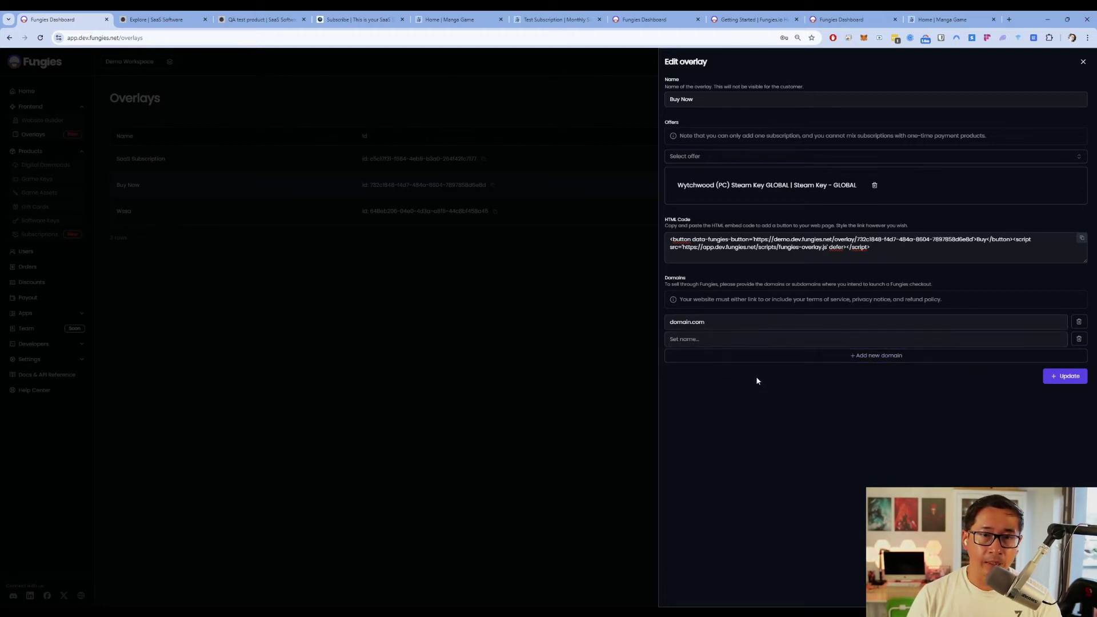
click(766, 249)
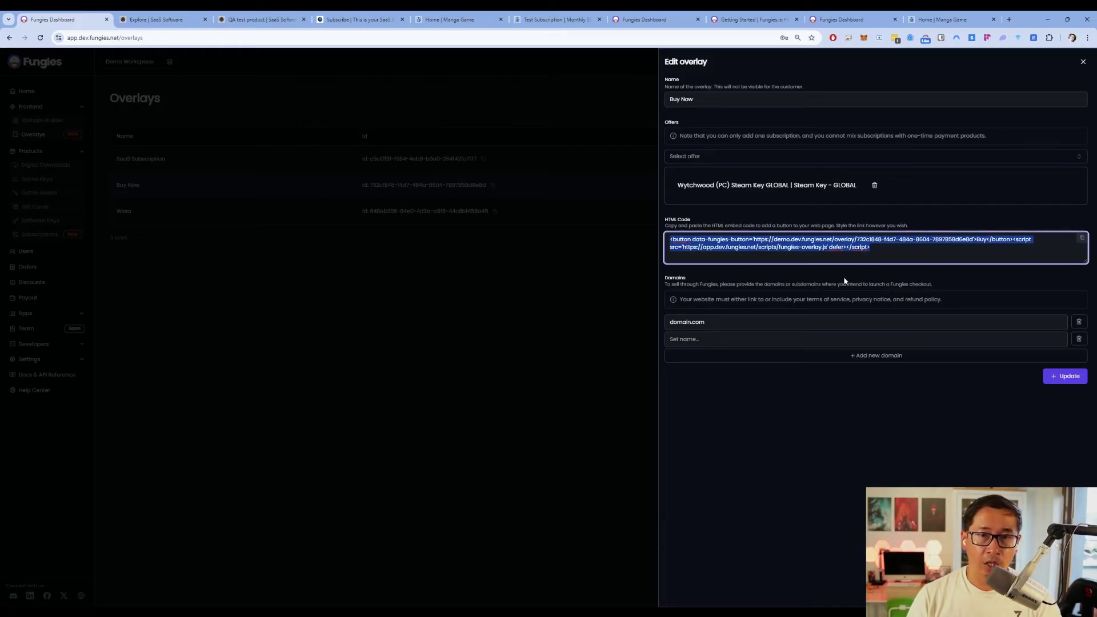
click(516, 289)
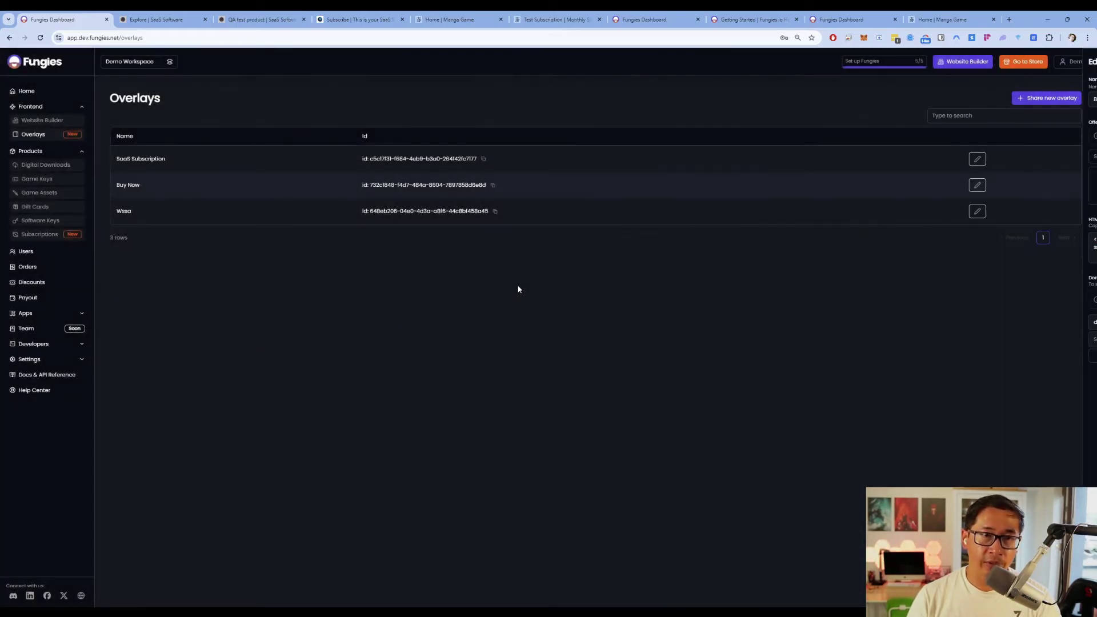
Look through the workspace's product lists for Digital Downloads, Game Keys, Game Assets and Software Keys
click(52, 167)
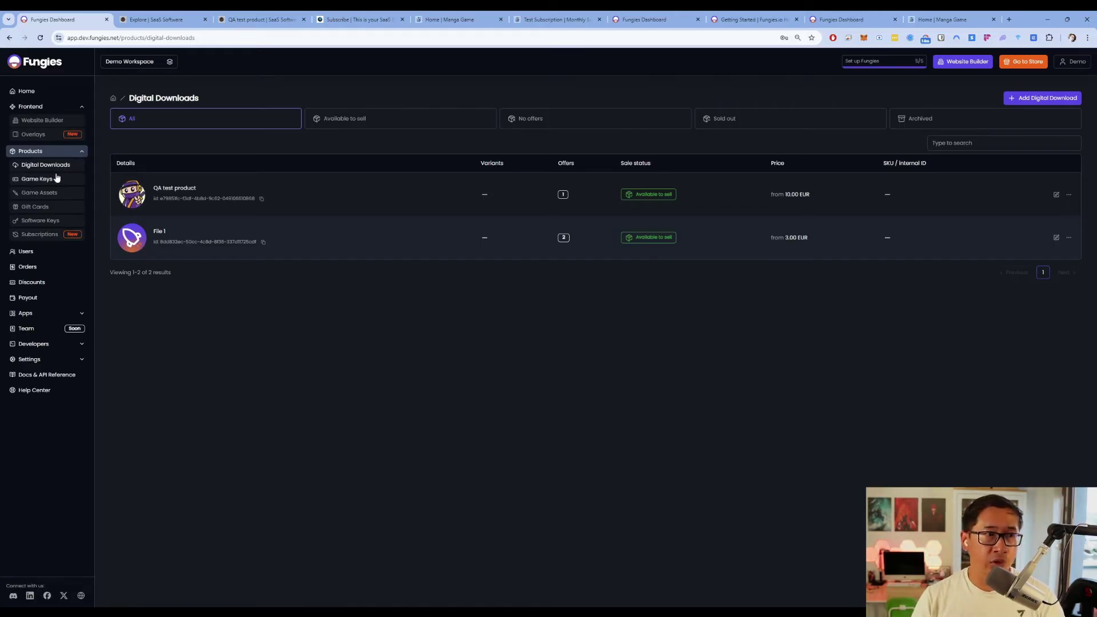
click(37, 178)
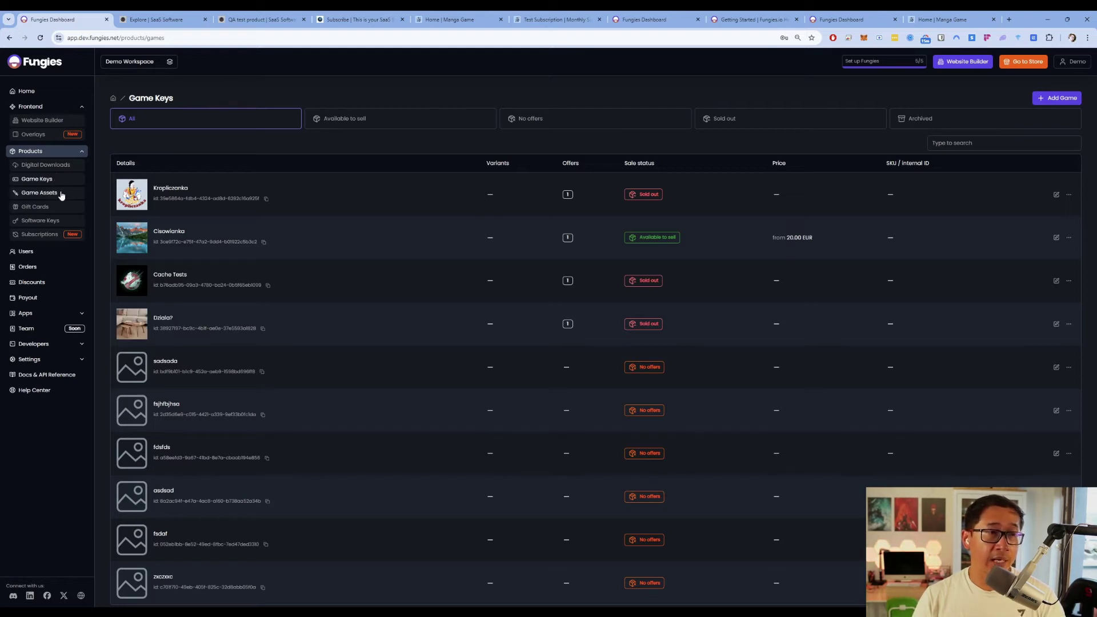
click(61, 195)
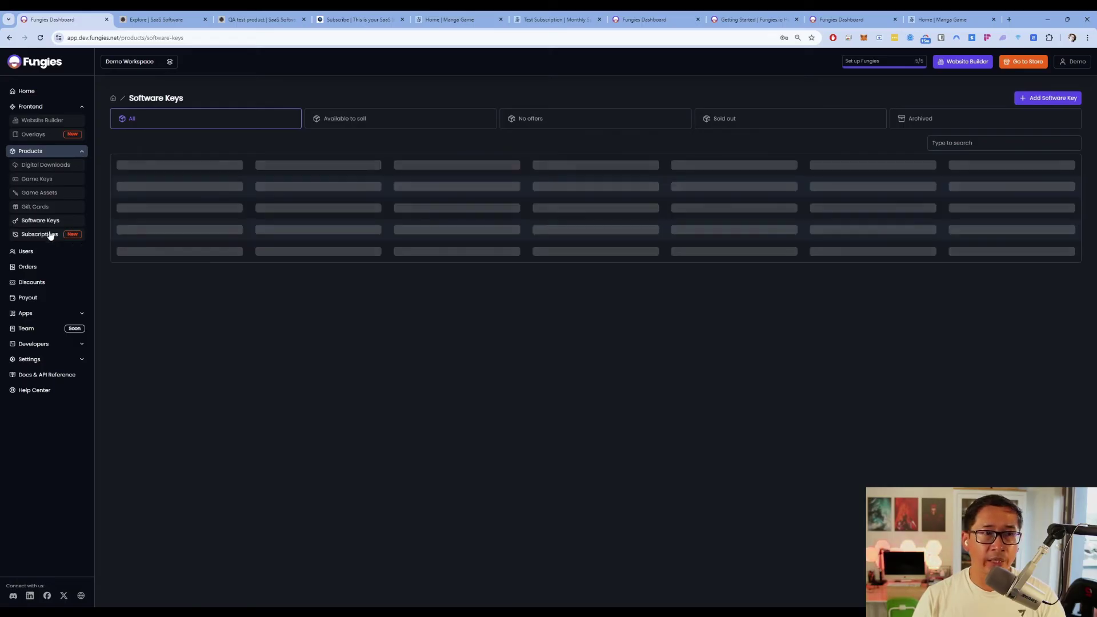
Open the SaaS Subscription product from Subscriptions, examine its editable product details, and leave them without saving
click(40, 234)
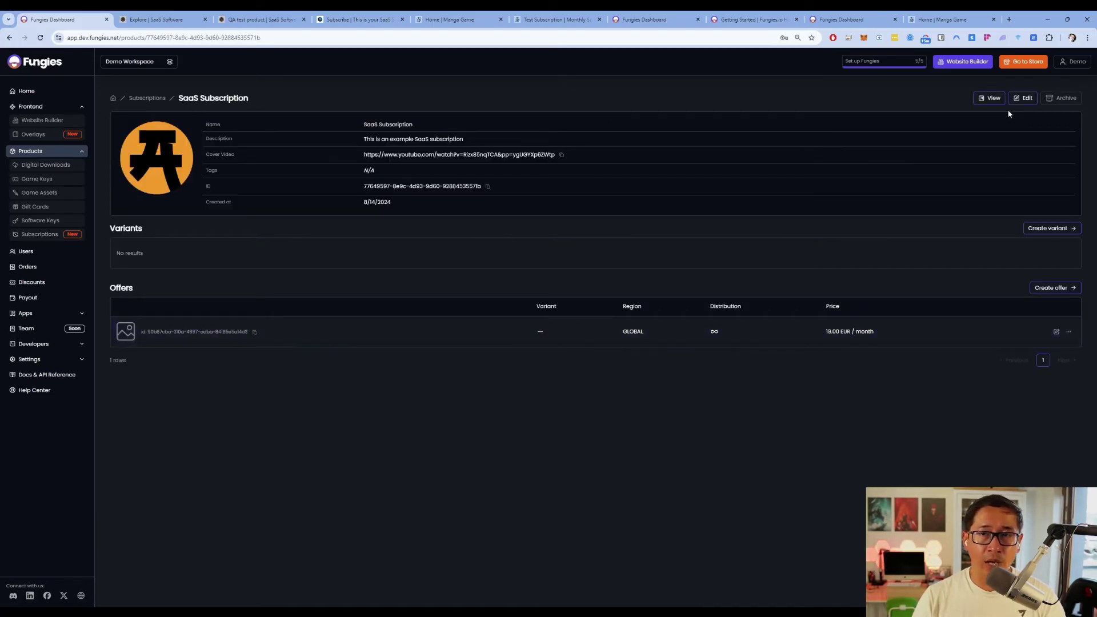
click(1024, 98)
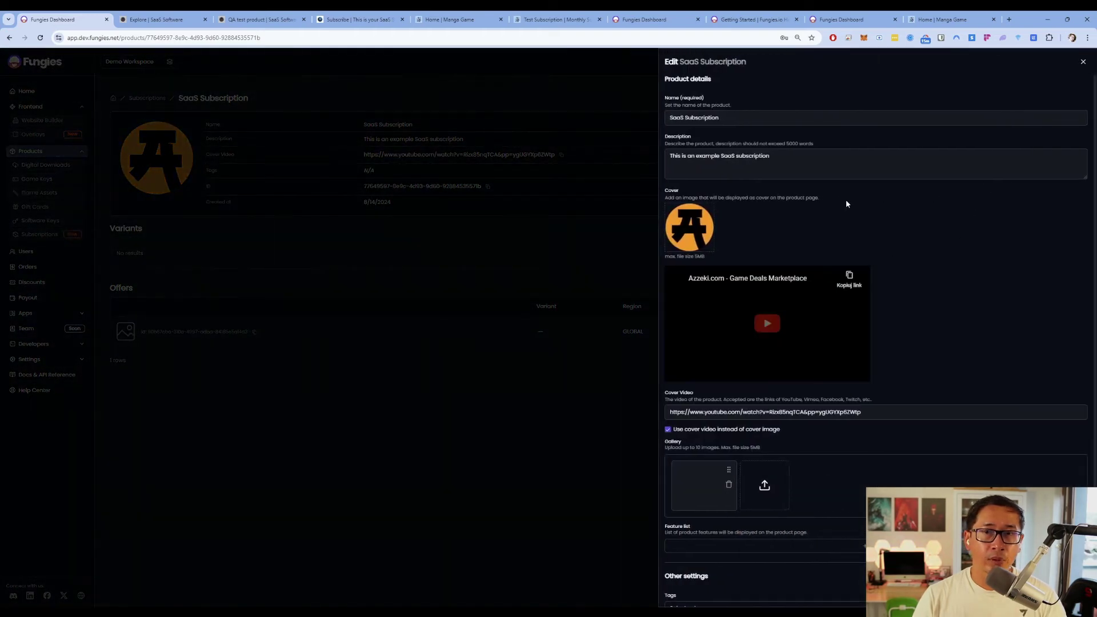
click(578, 362)
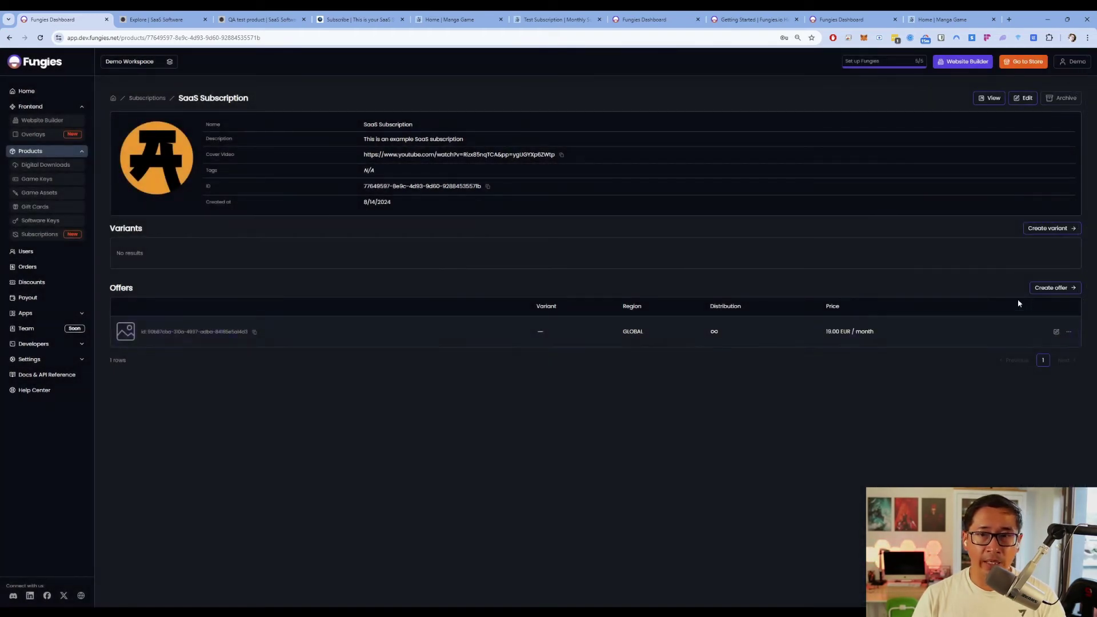
Examine the SaaS Subscription offer's payment interval choices and Discounted price option, leaving the offer without saving
click(1057, 332)
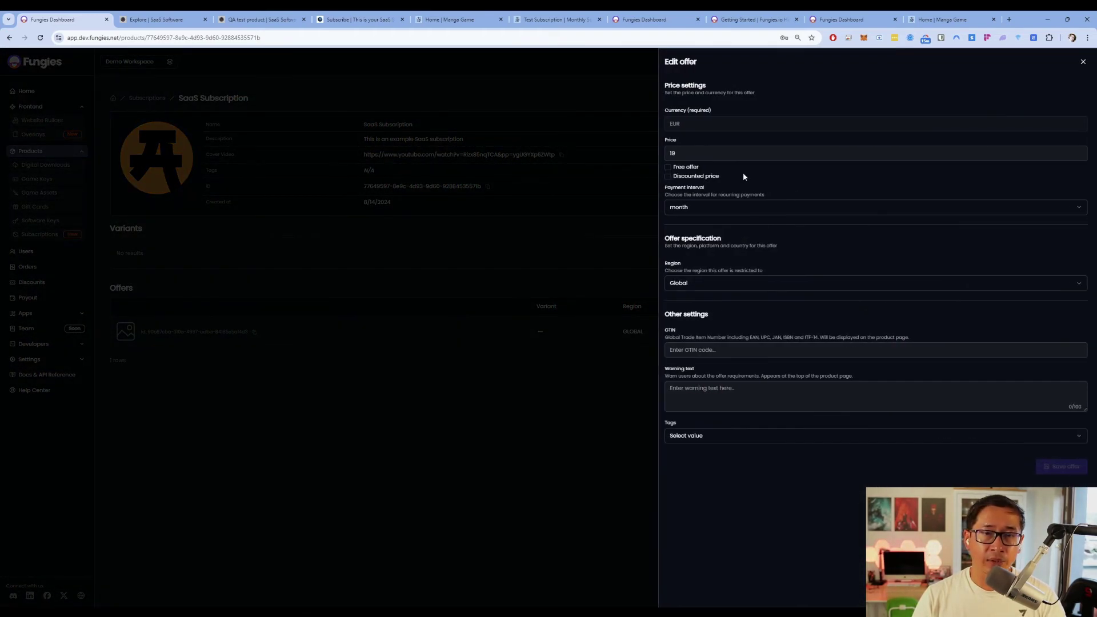
click(712, 208)
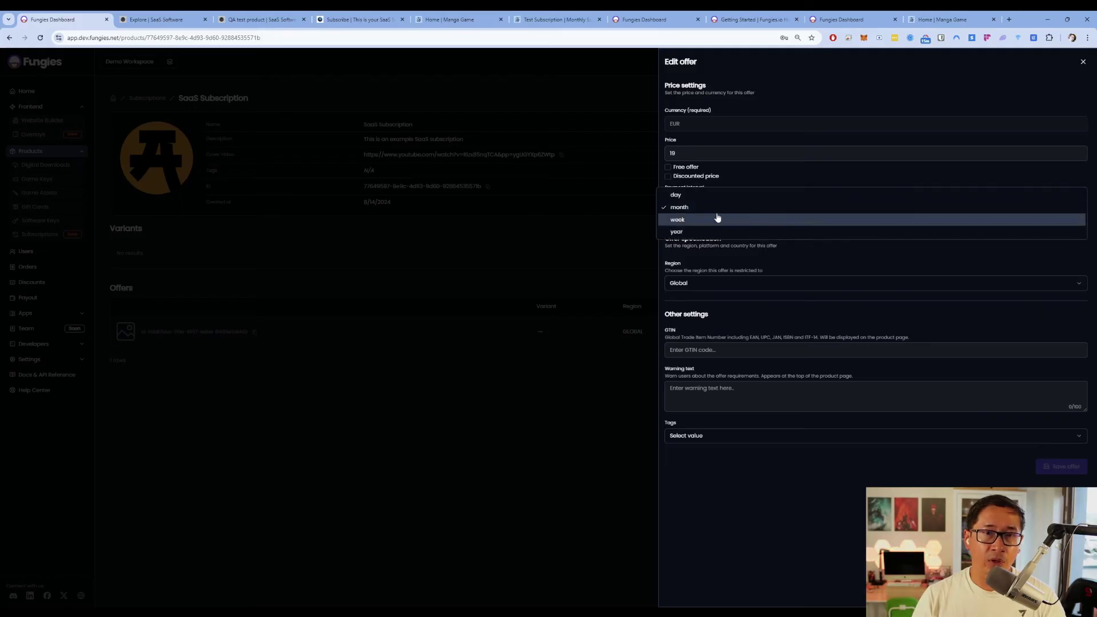
click(729, 248)
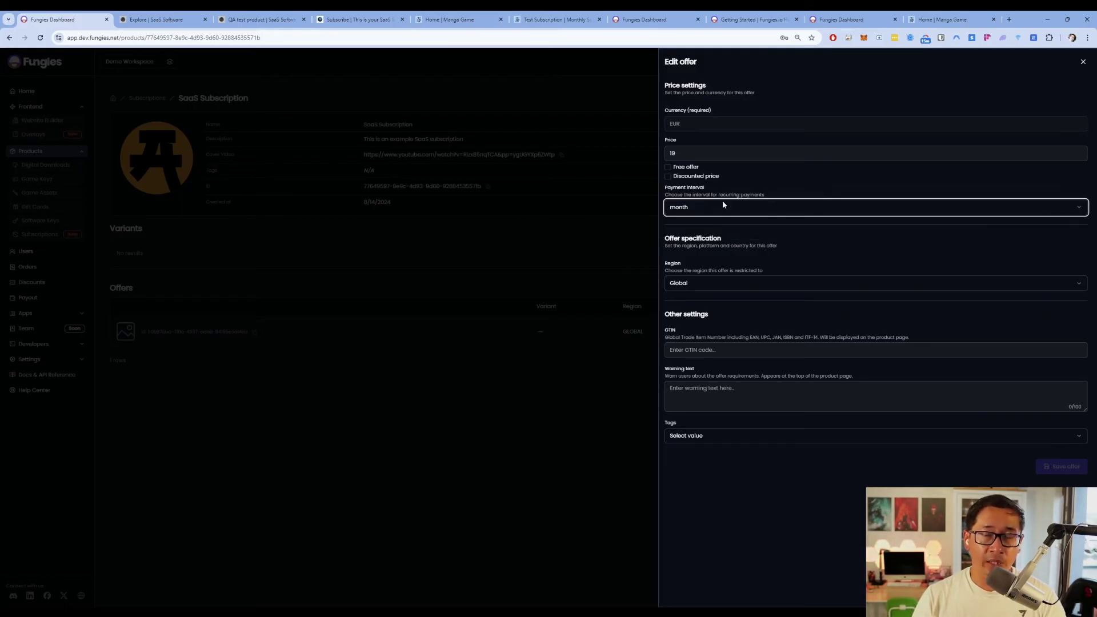
click(722, 205)
click(722, 244)
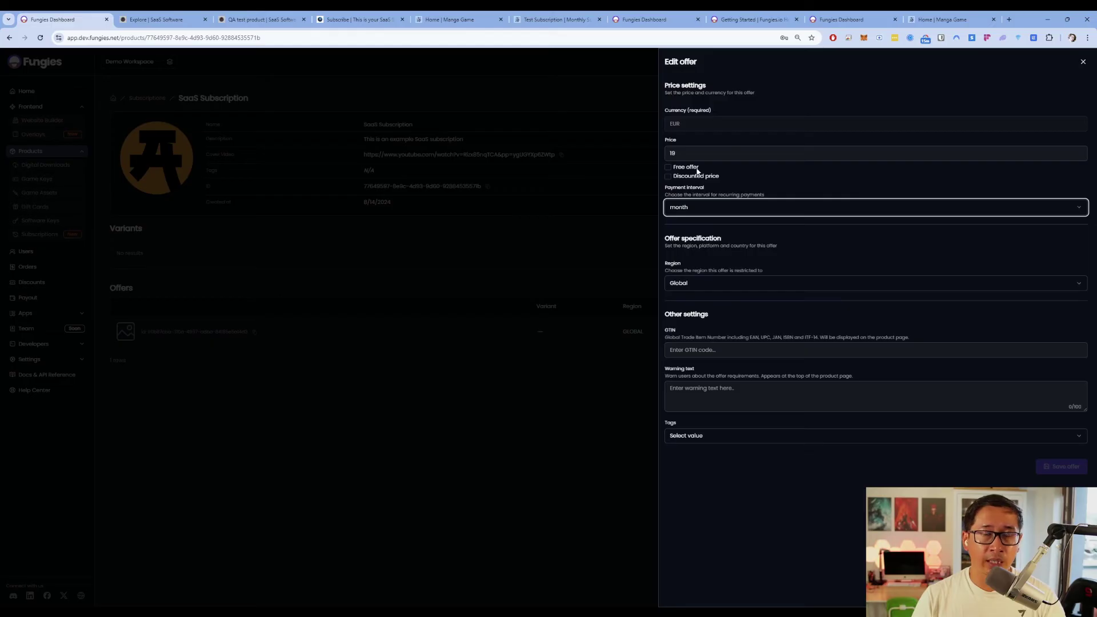
click(671, 177)
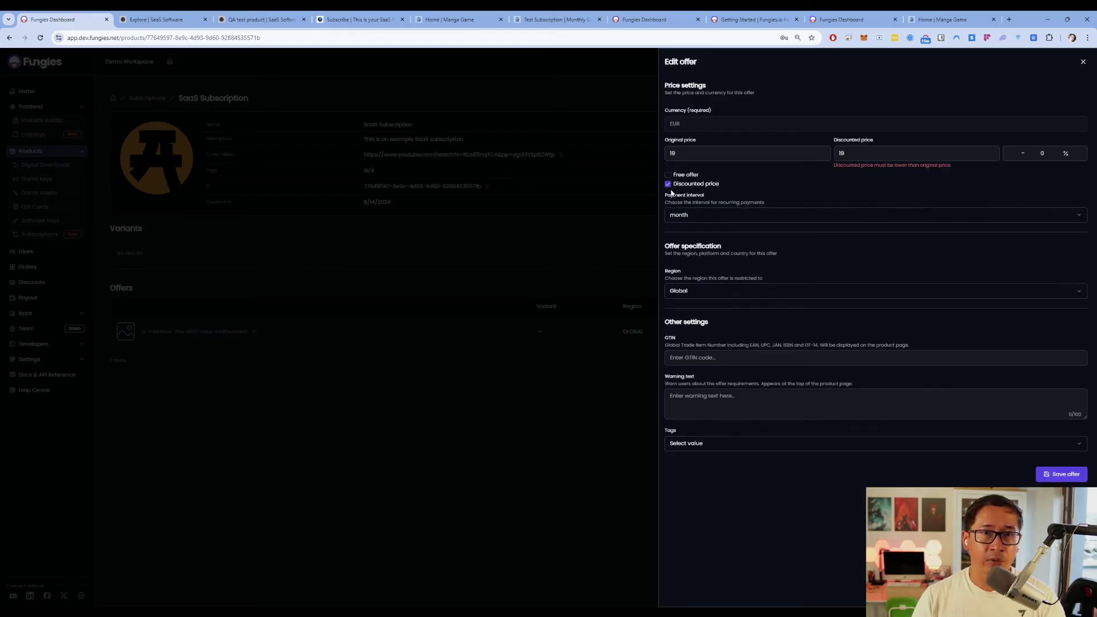
click(560, 210)
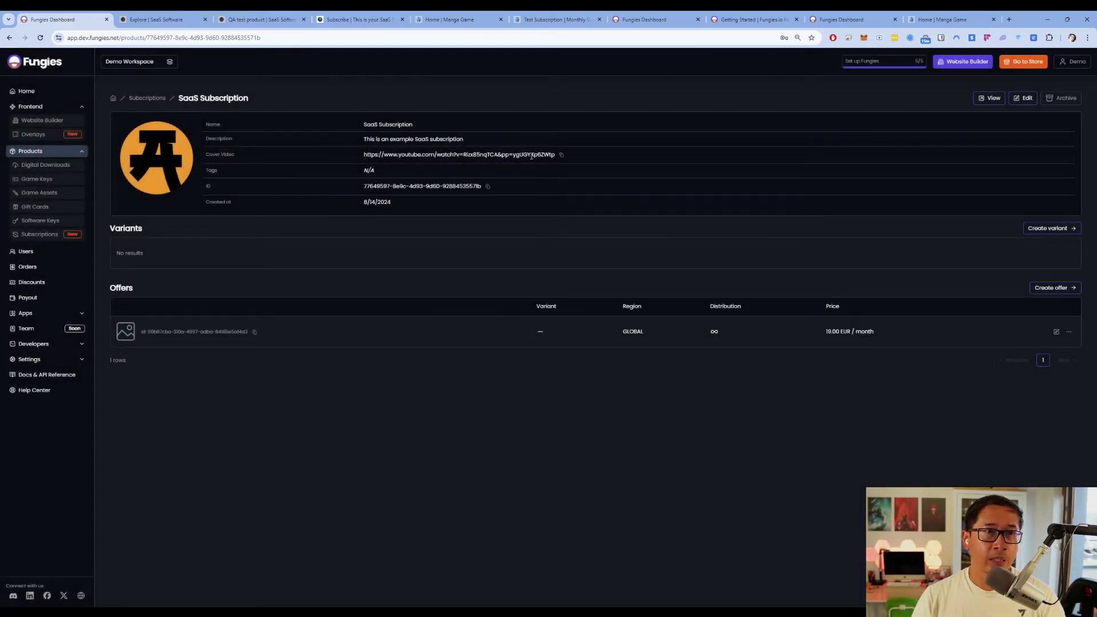
View the SaaS Product subscription checkout page and the SaaS Software store's Explore page, and return to the dashboard
click(387, 18)
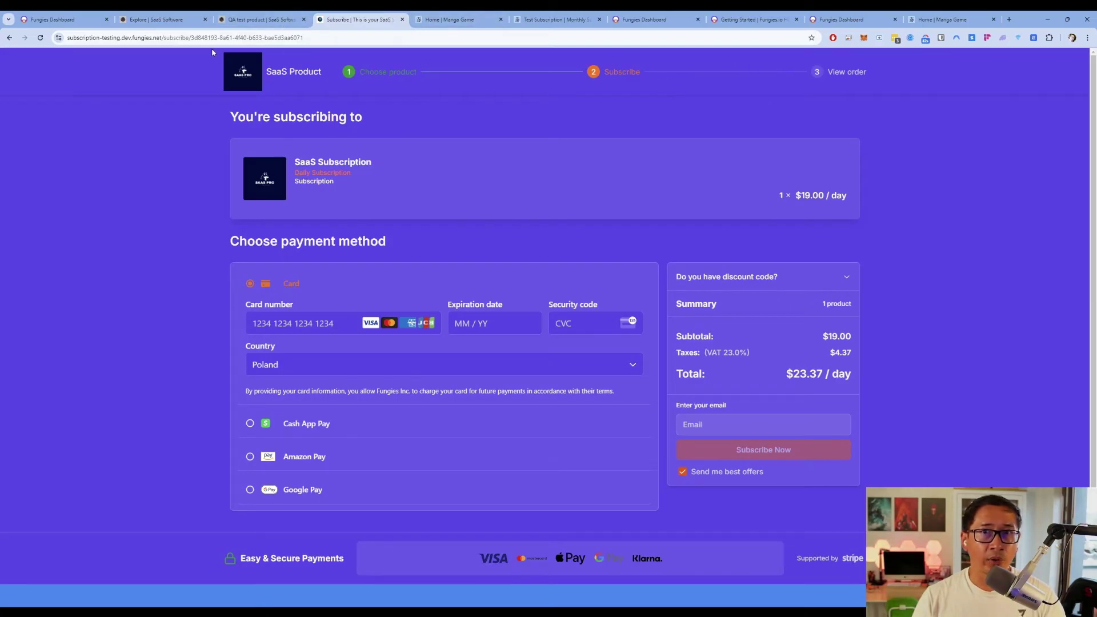
click(151, 19)
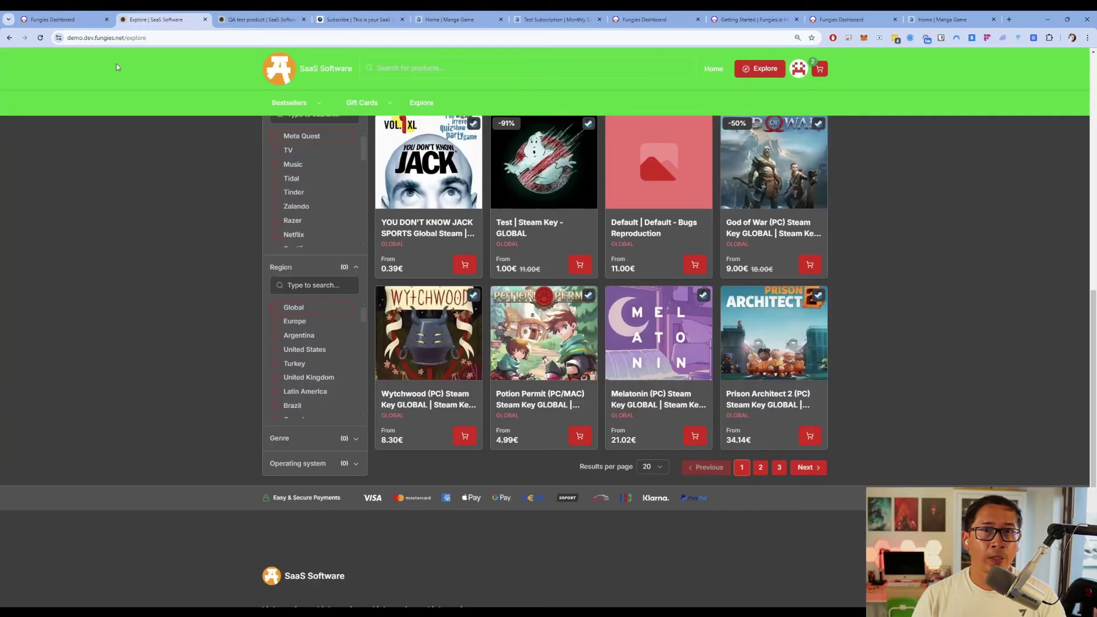
click(53, 20)
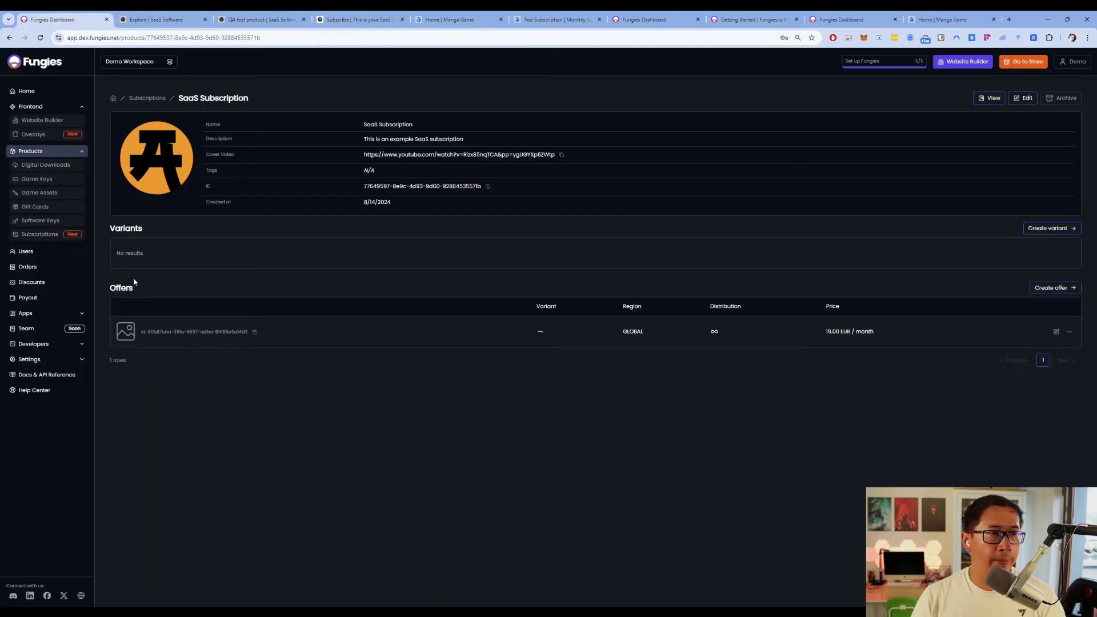
View the Users, Orders and Discounts lists of Demo Workspace
click(35, 252)
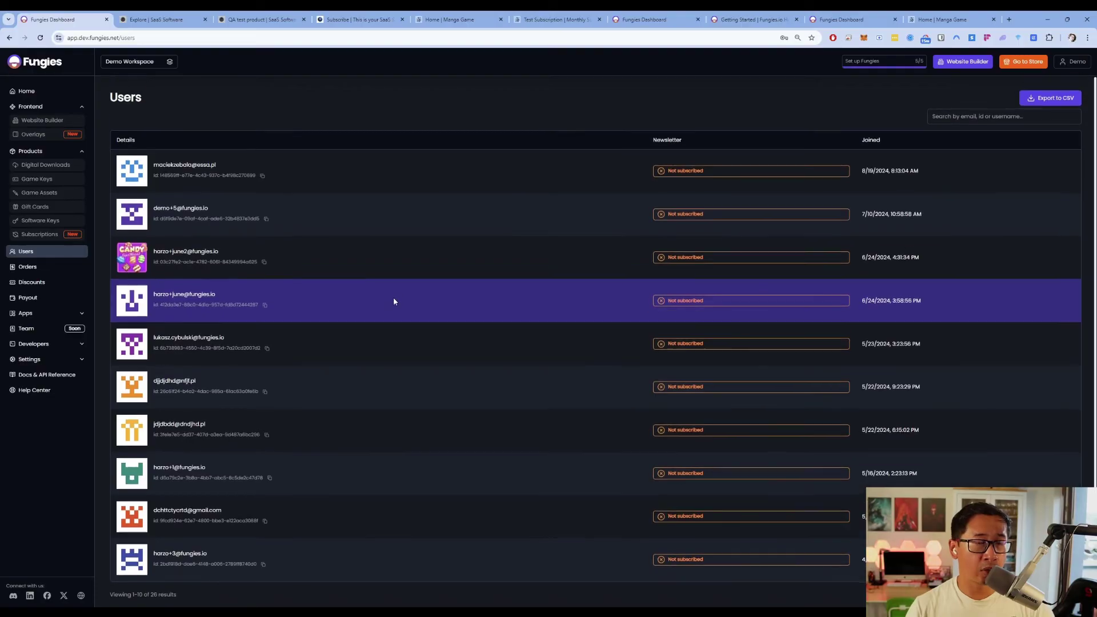
click(57, 269)
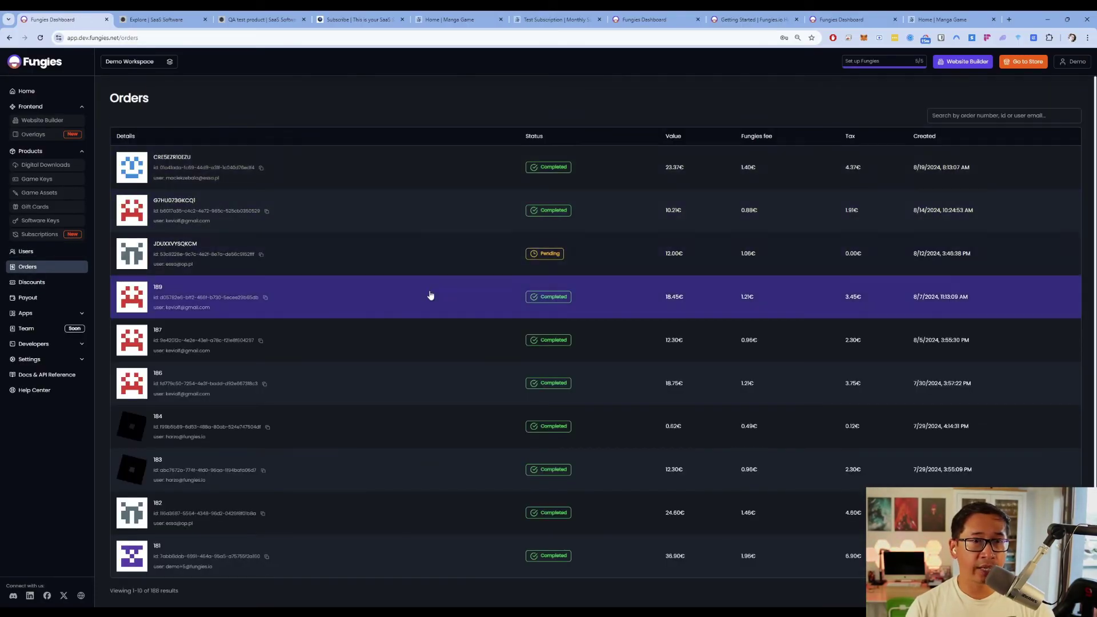
click(52, 283)
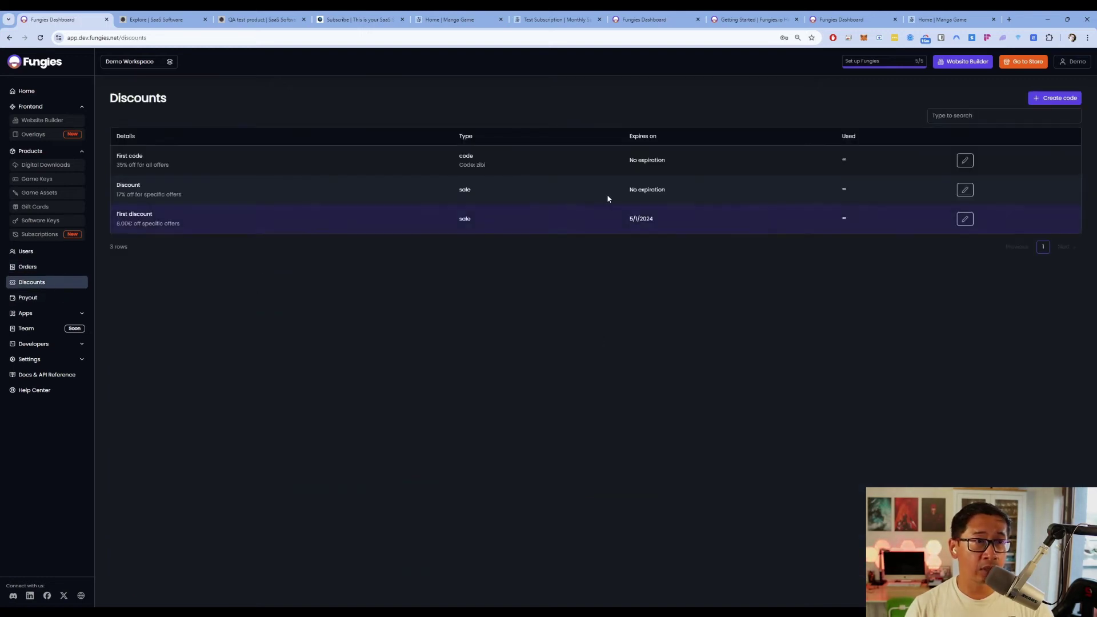
Open a new code discount form, check the available discount types, and close it without creating a discount
click(1054, 98)
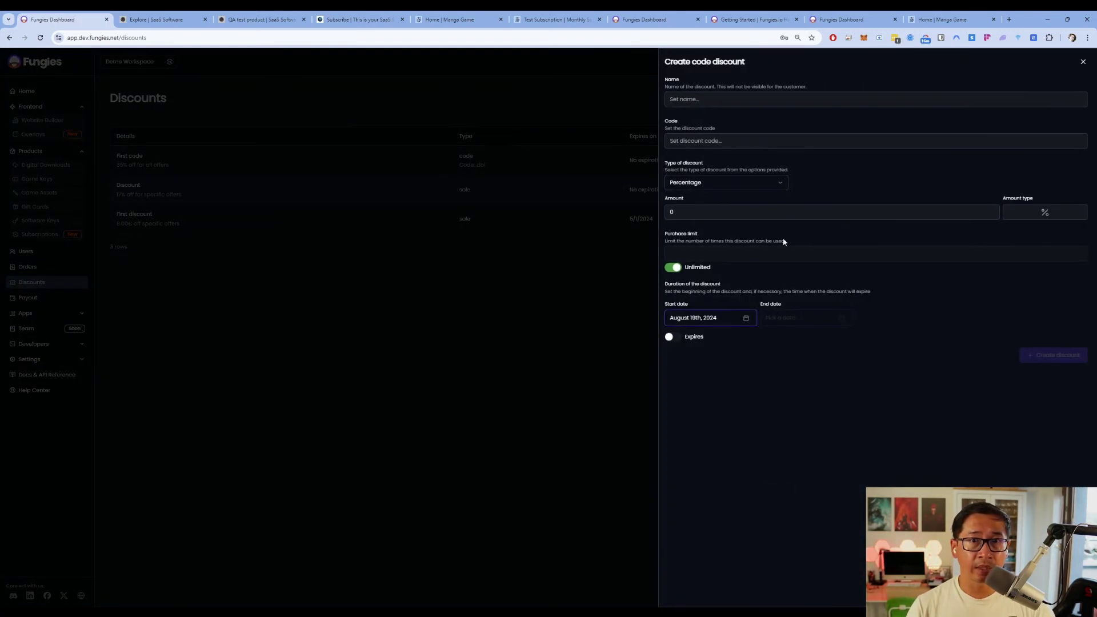
click(754, 182)
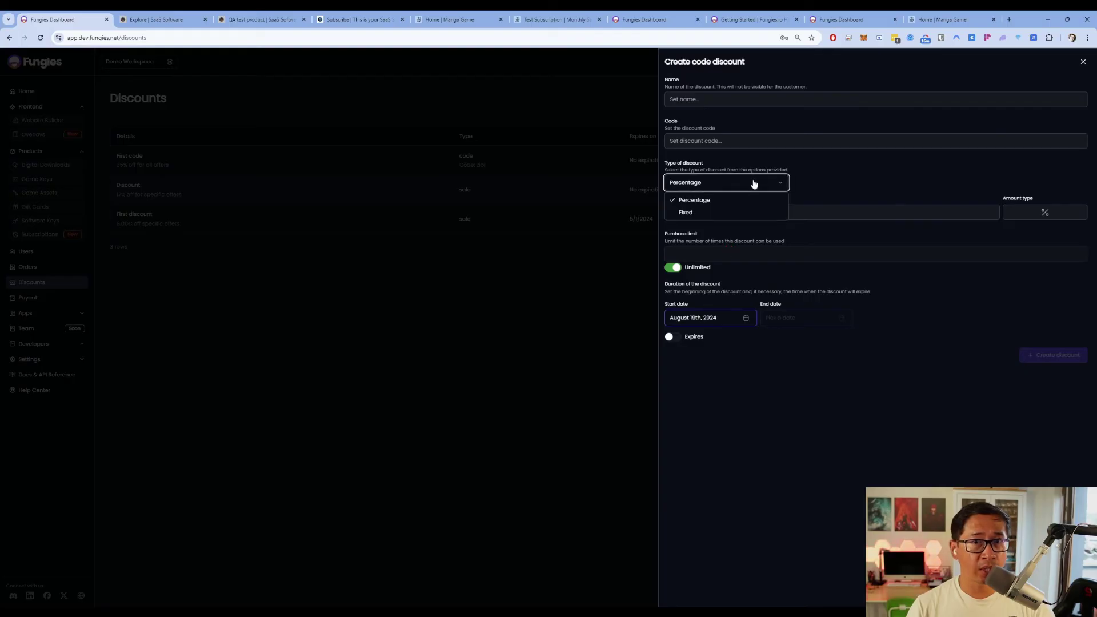
click(906, 182)
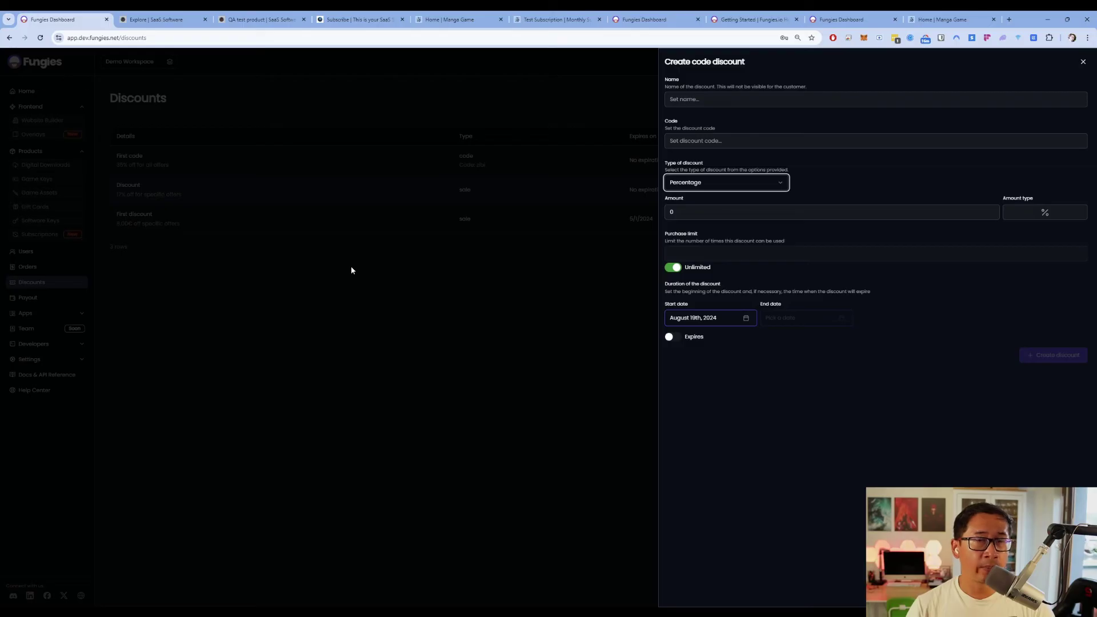
click(455, 260)
Switch to the Azzeki.com workspace dashboard and open its live store
click(818, 15)
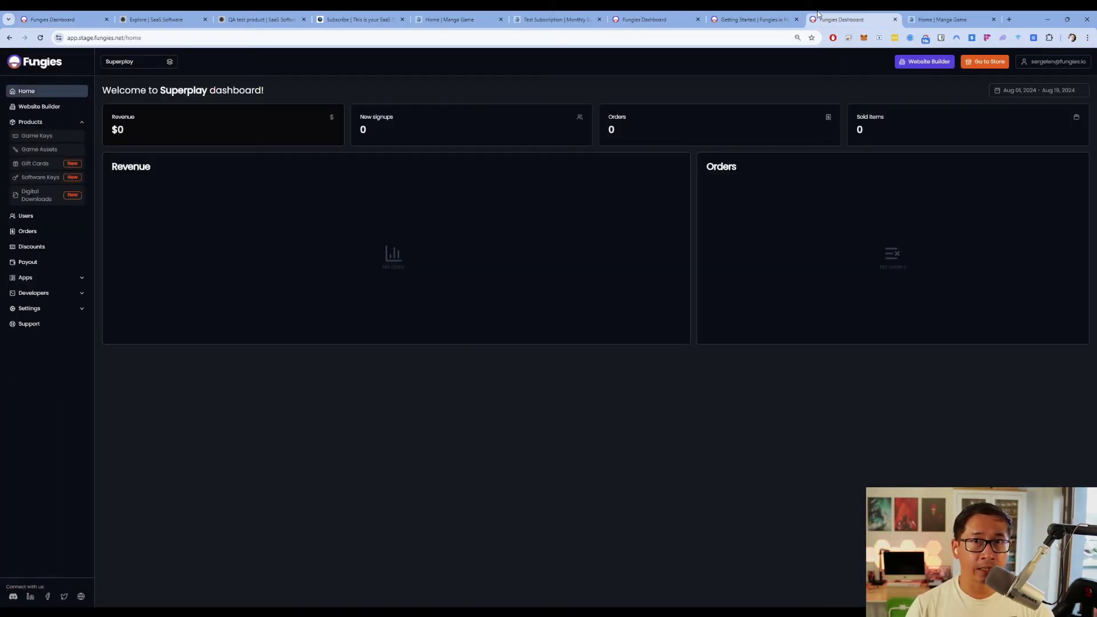
click(748, 19)
click(657, 17)
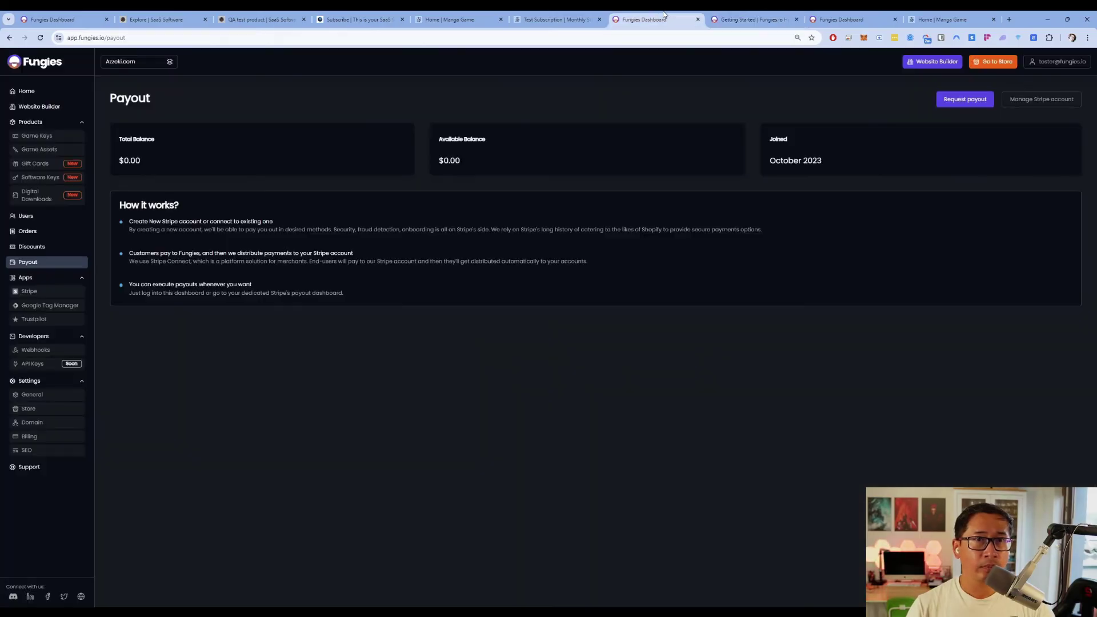
click(986, 65)
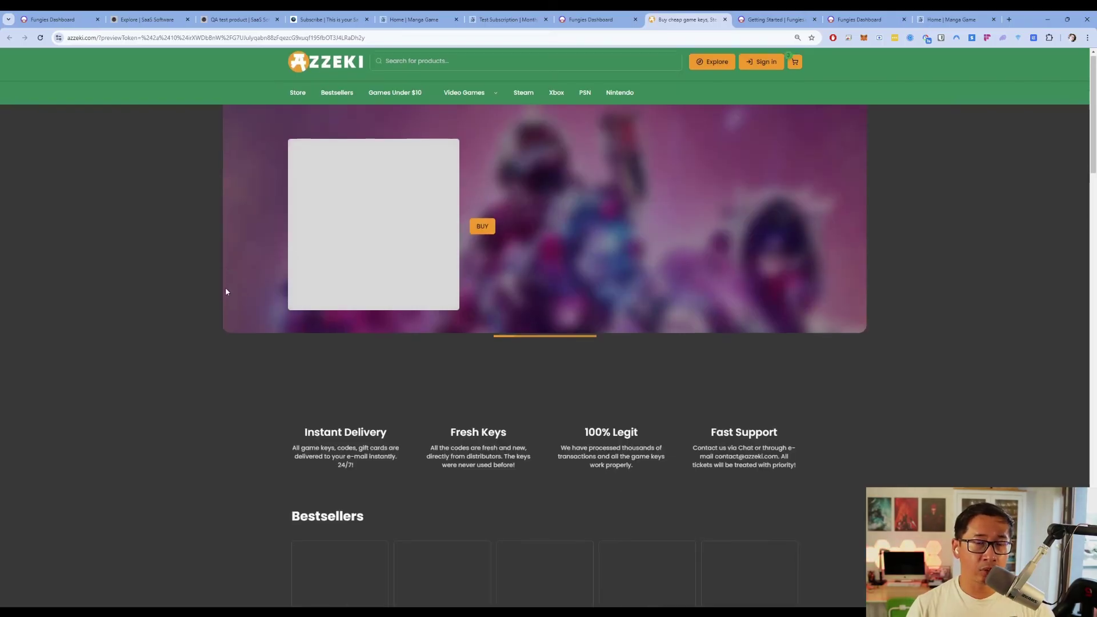
Look through the Azzeki store's home page, including its bestsellers, indie games and featured game banners, and return to its start
scroll(226, 291, down, 2)
scroll(249, 325, down, 10)
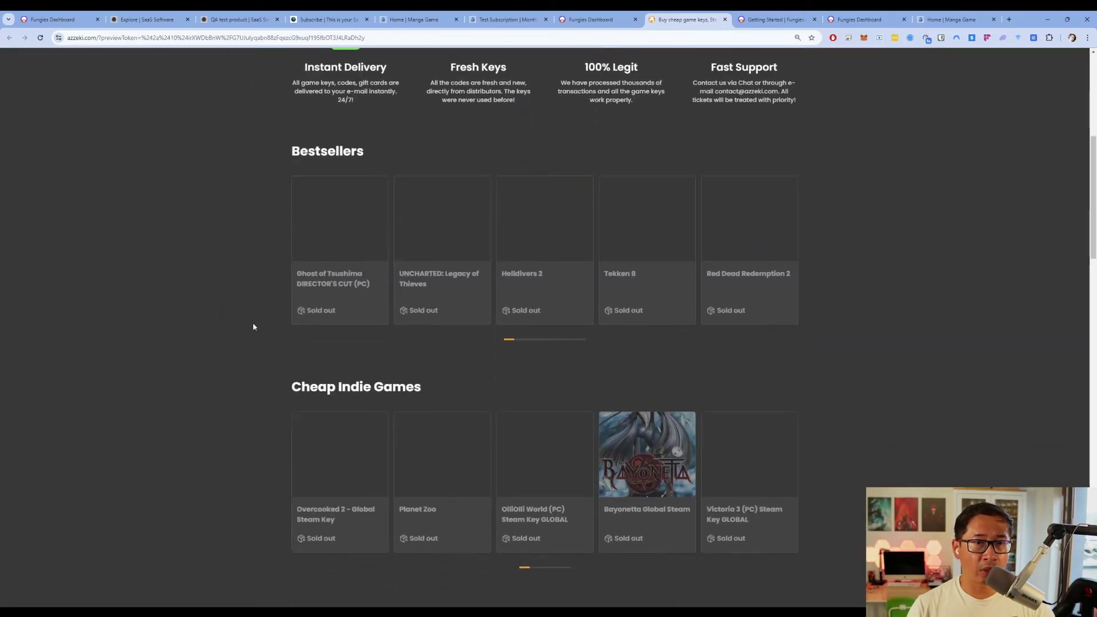
scroll(252, 322, down, 4)
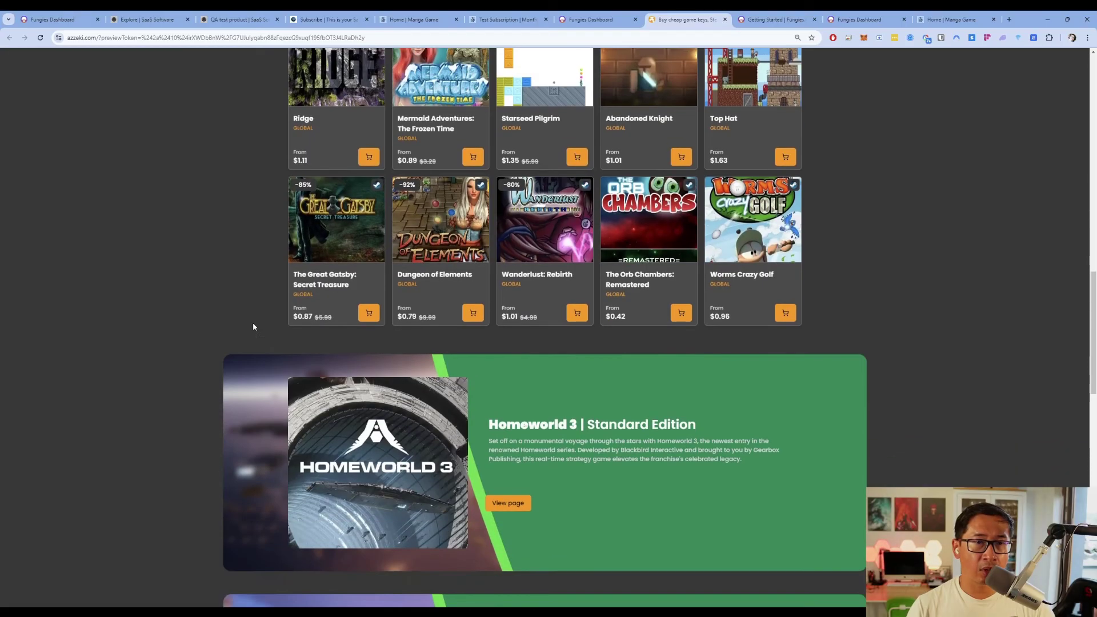
scroll(253, 322, up, 2)
scroll(350, 194, down, 17)
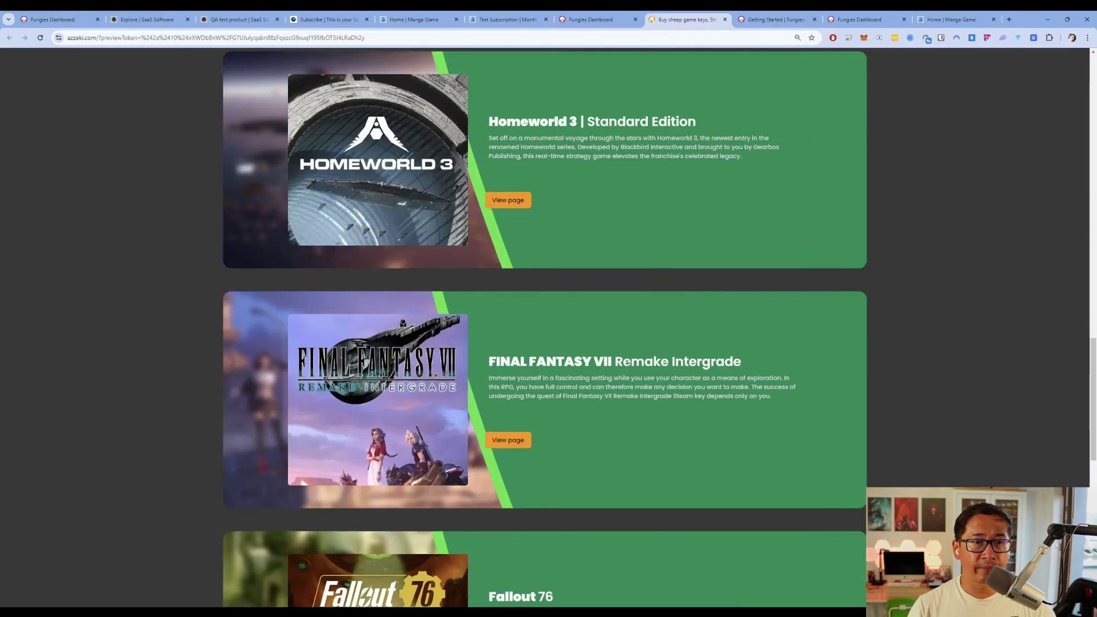
scroll(549, 325, up, 20)
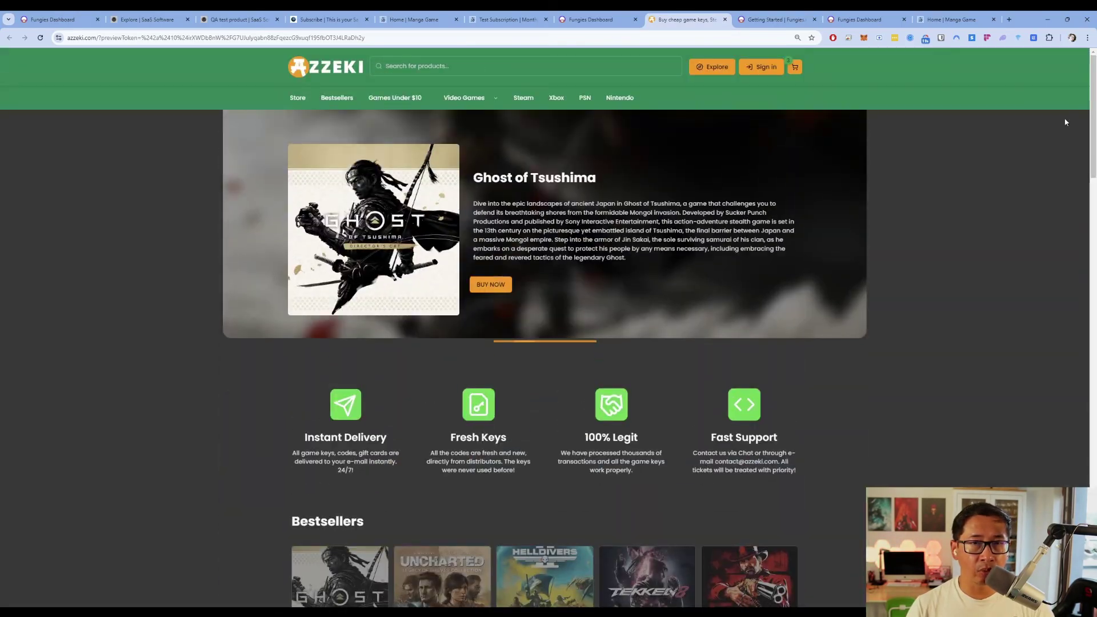
Browse the Azzeki store's Explore catalogue with its filters and open the Ridge Steam Key GLOBAL product page
click(724, 72)
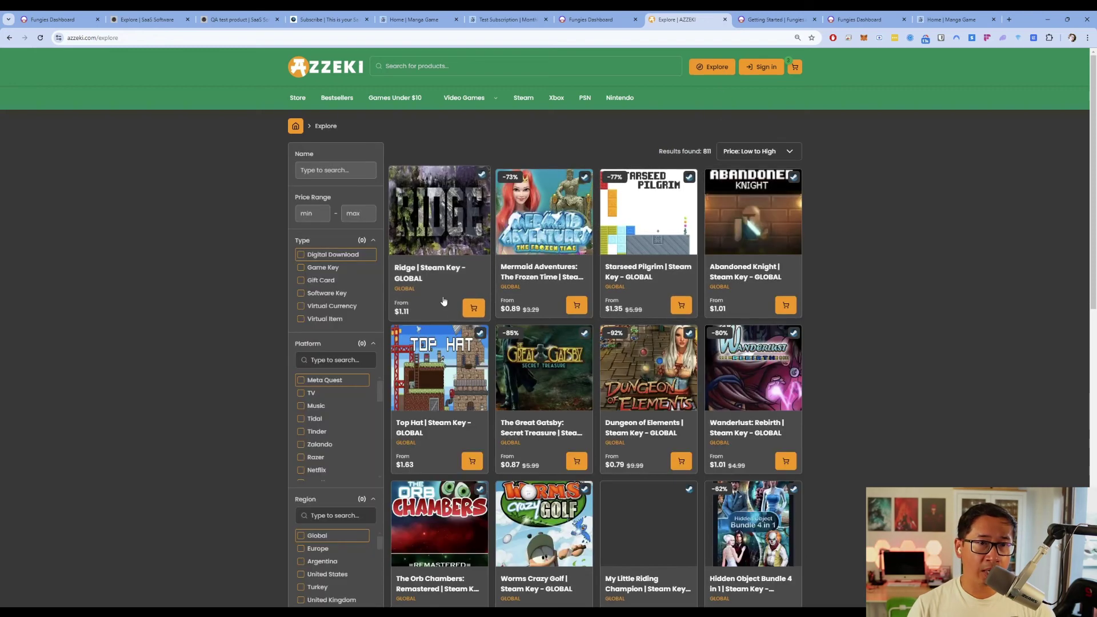
scroll(449, 351, down, 3)
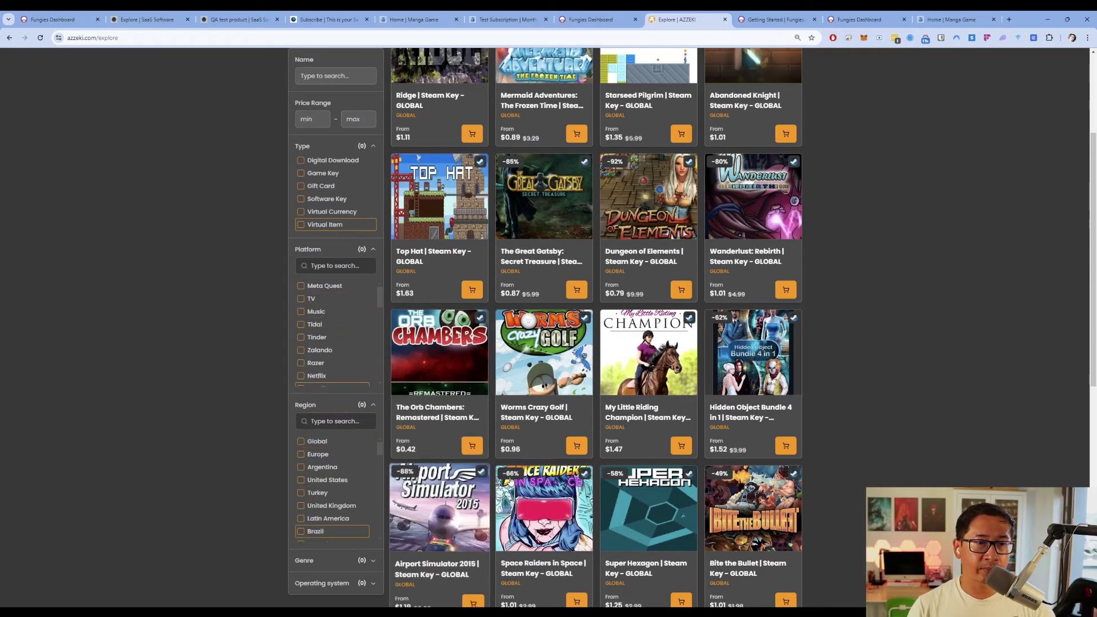
scroll(443, 457, up, 3)
click(447, 269)
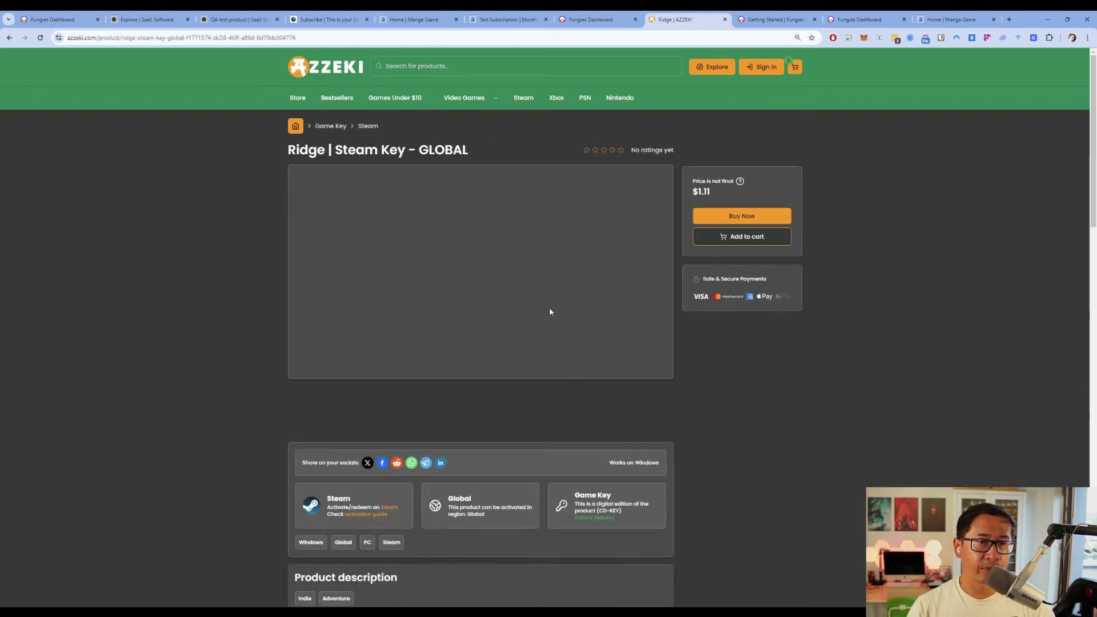
Look through the Ridge Steam Key product page, including its trailer, description and system requirements, and return to its purchase options
scroll(779, 332, down, 3)
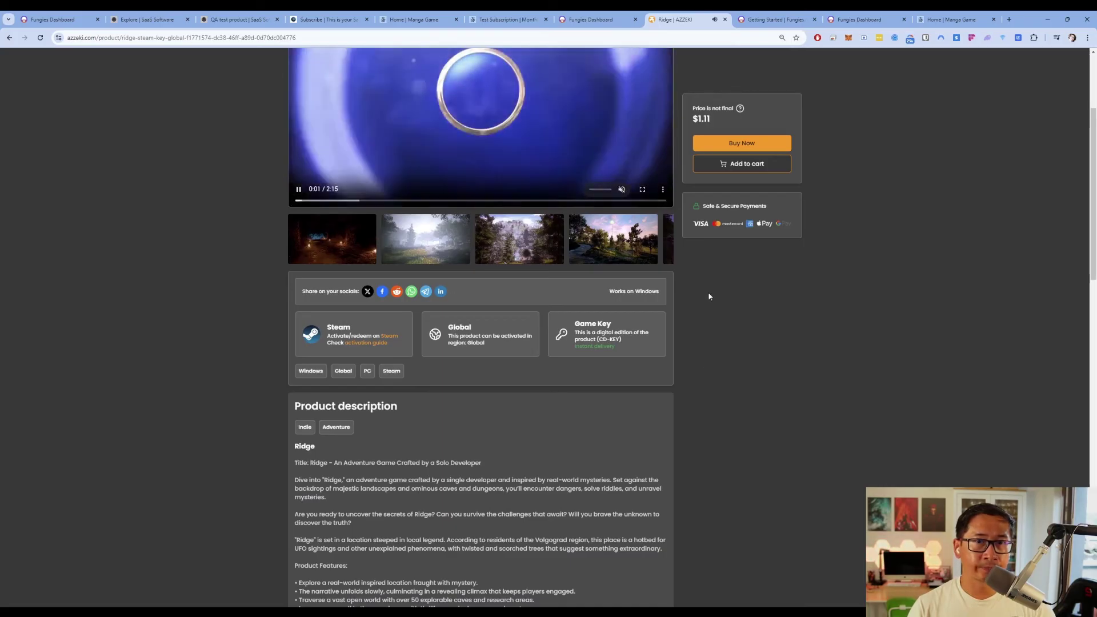
scroll(743, 326, up, 3)
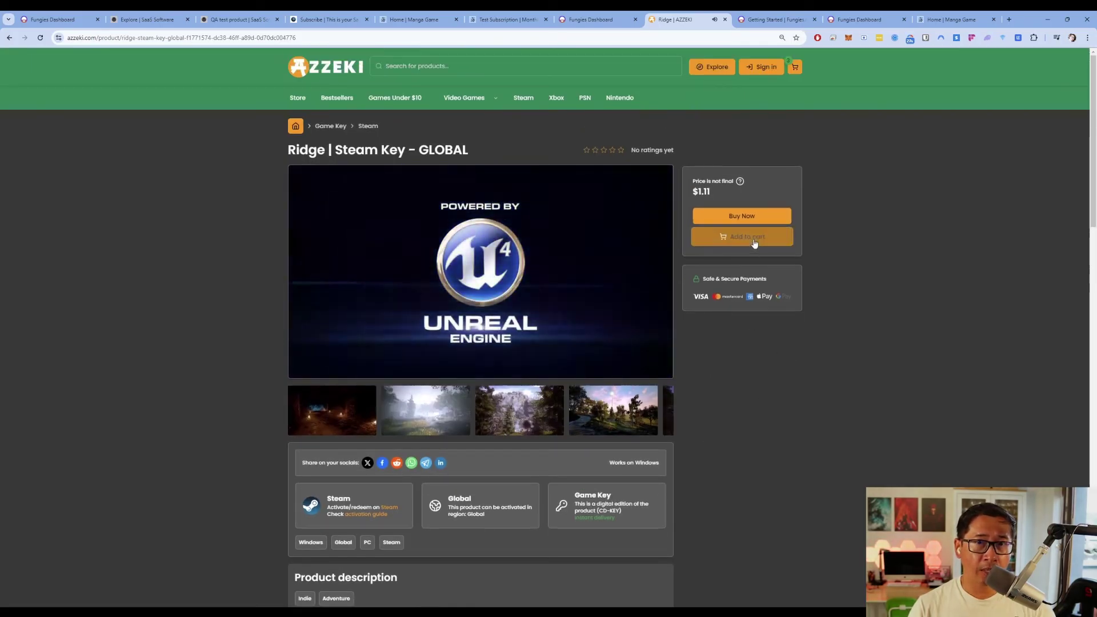
scroll(679, 375, down, 5)
scroll(679, 375, down, 10)
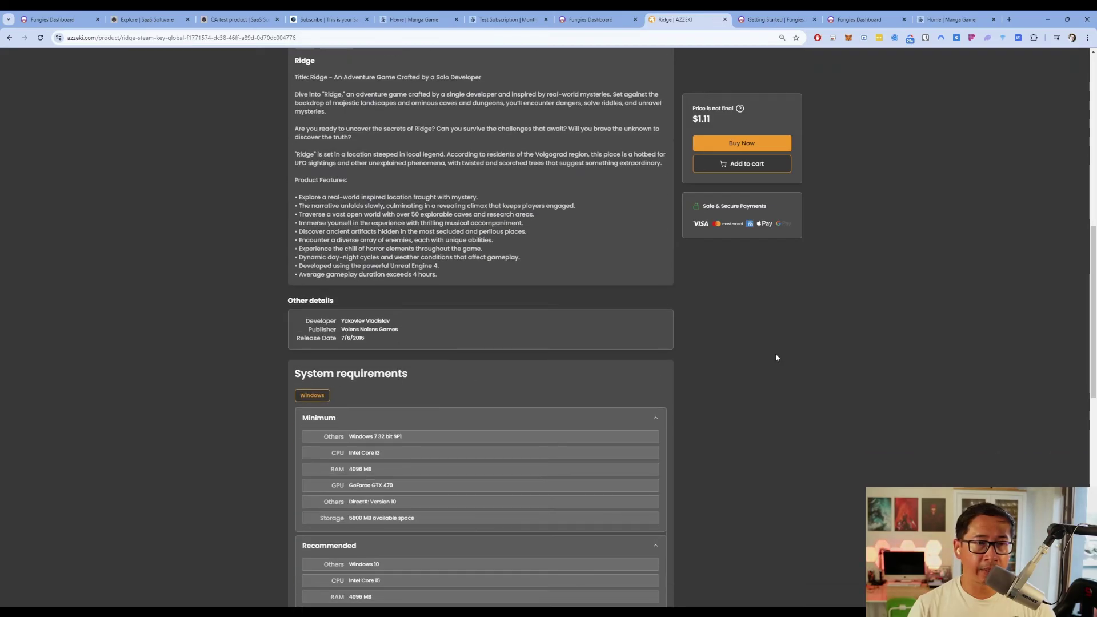
scroll(793, 356, up, 6)
scroll(735, 342, up, 9)
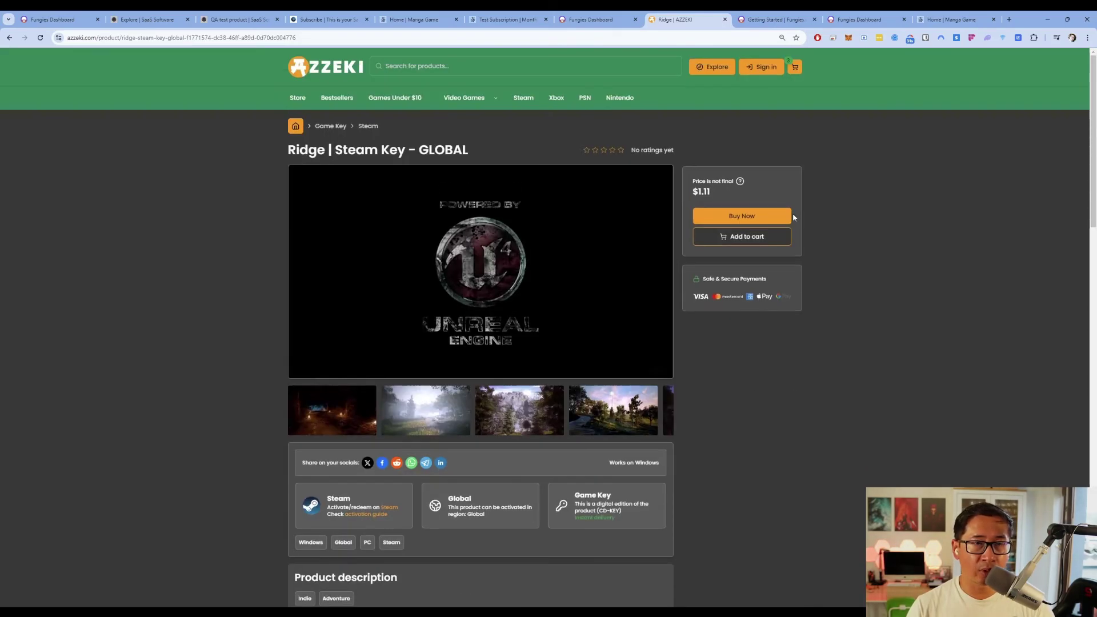
Open the checkout for the Manga Game store's monthly Test Subscription, then return to the Demo Workspace dashboard
click(503, 19)
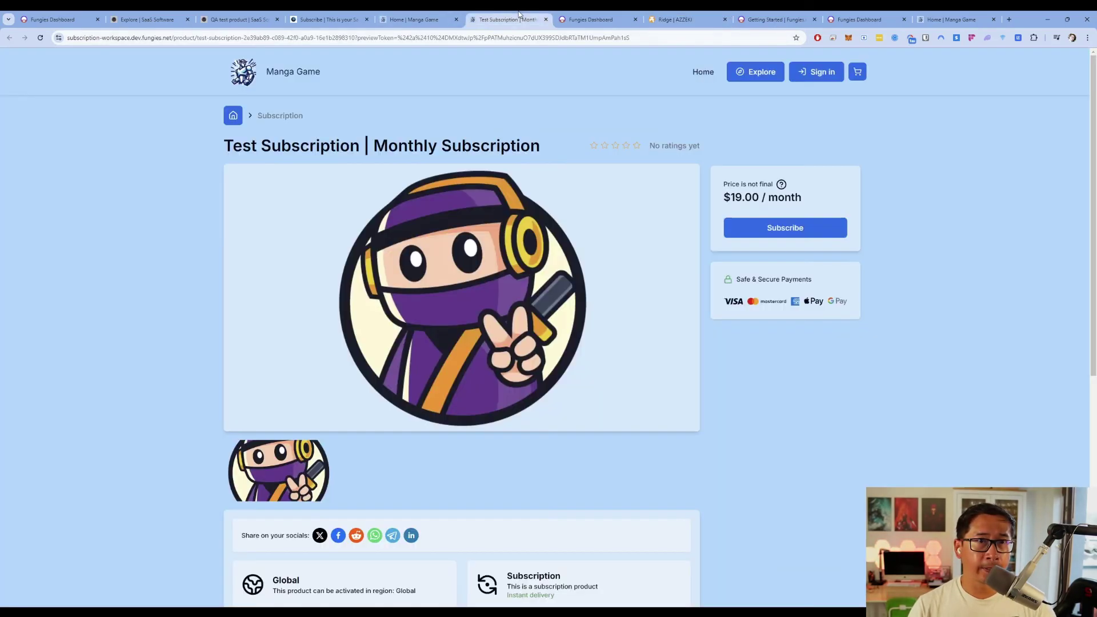
click(757, 232)
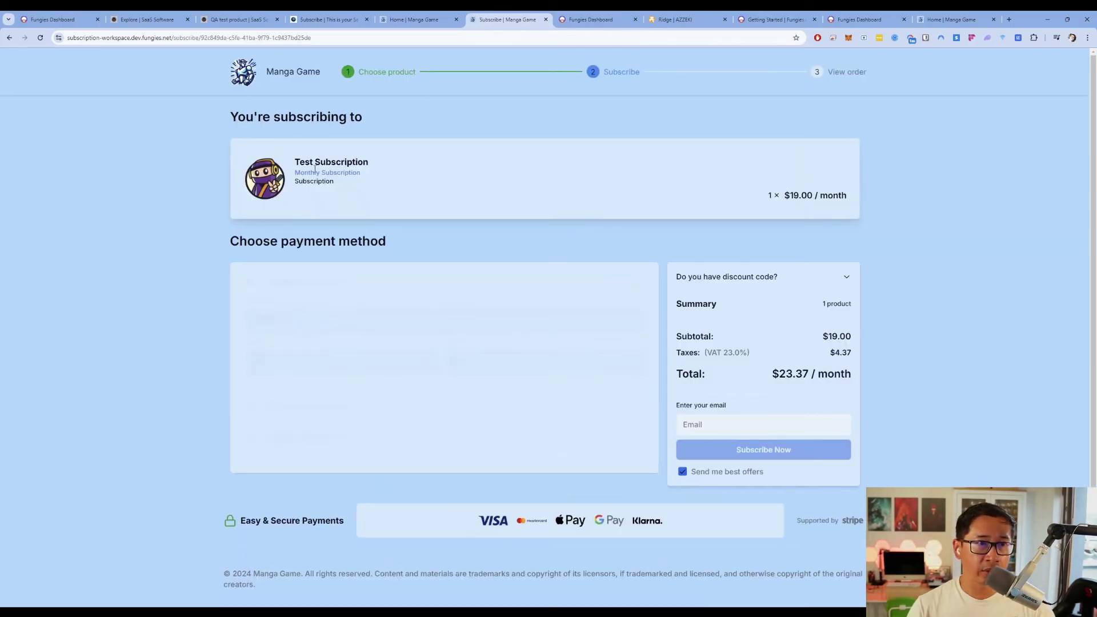
key(ctrl+1)
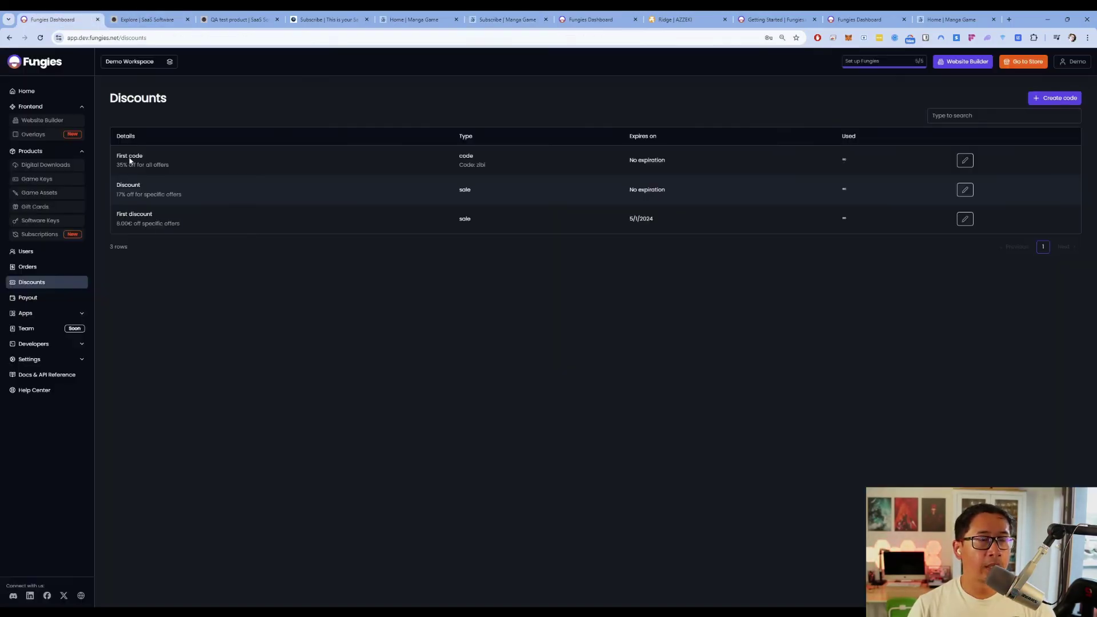
Review the Payout page and the Stripe, Google Tag Manager and Trustpilot app integration pages
click(73, 297)
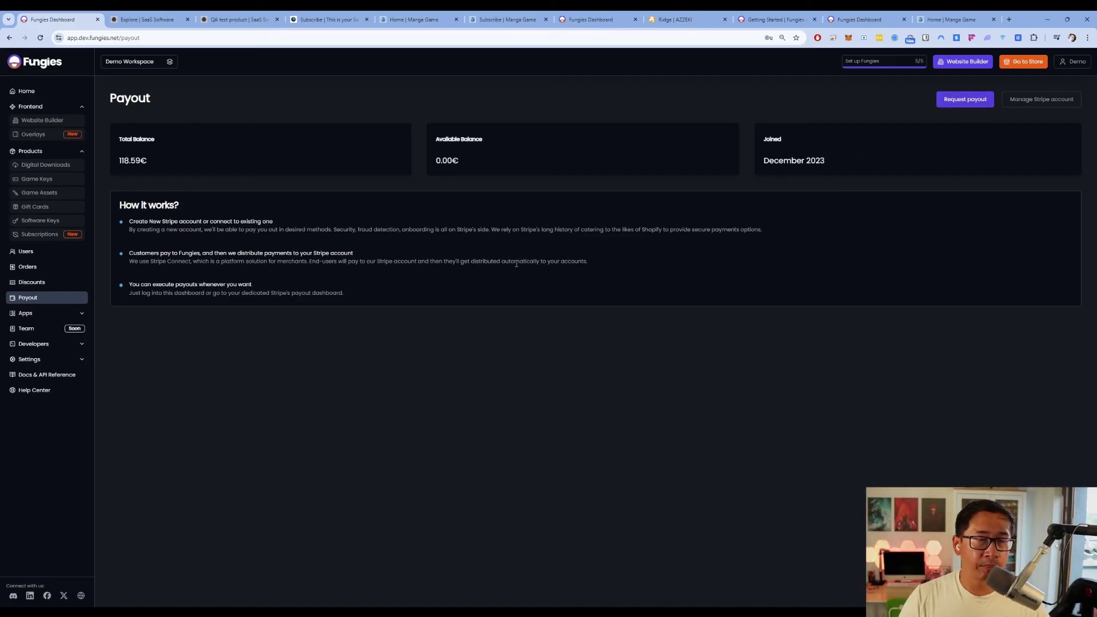
click(71, 315)
click(71, 330)
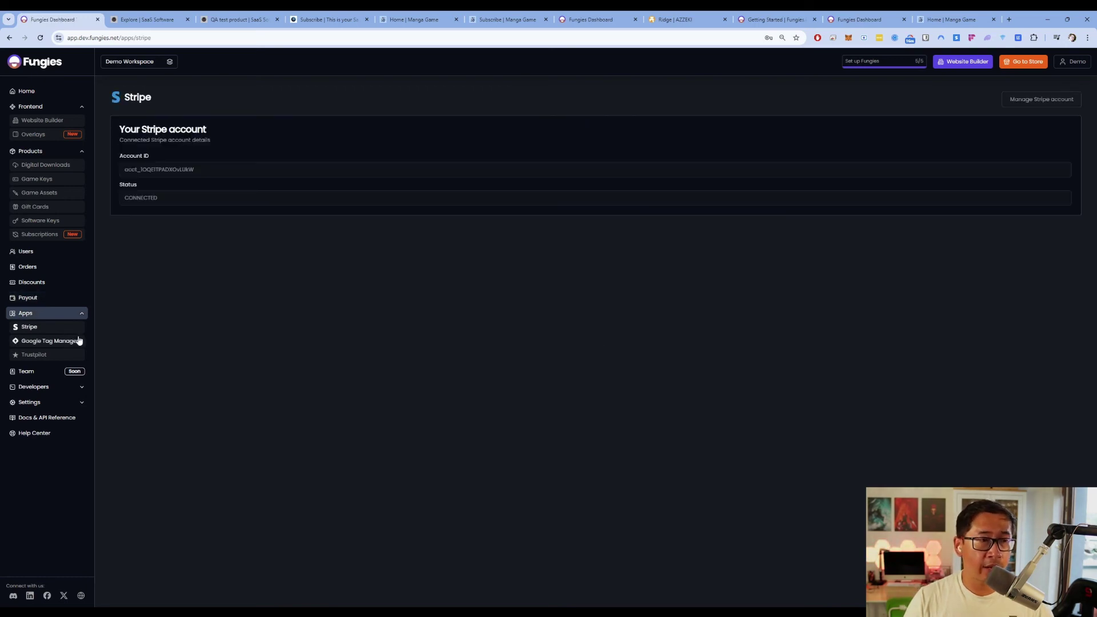
click(64, 344)
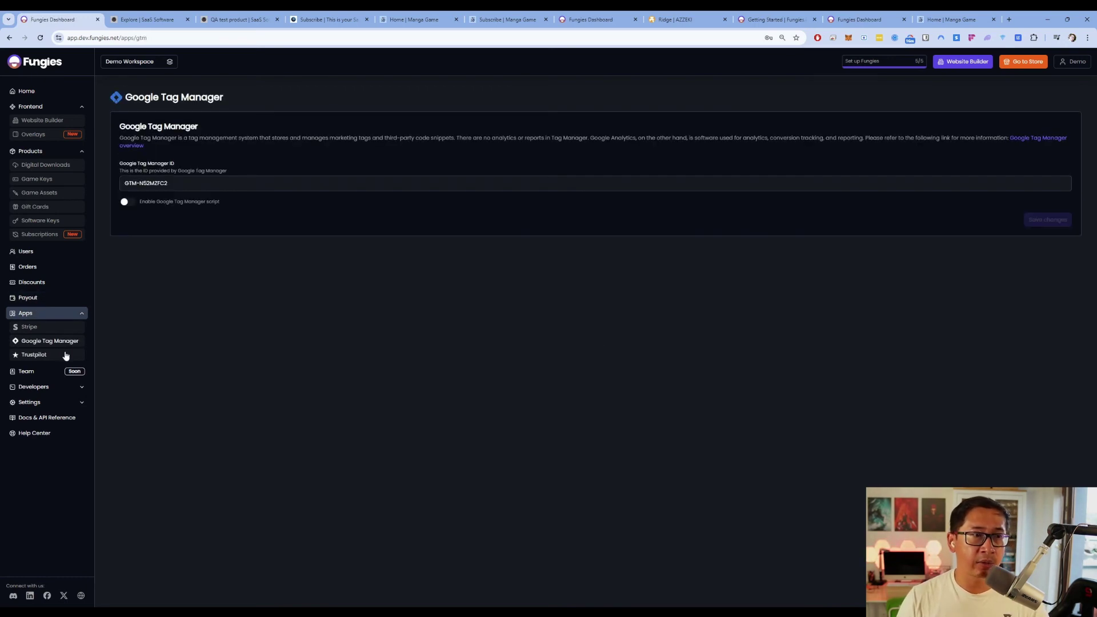
click(64, 354)
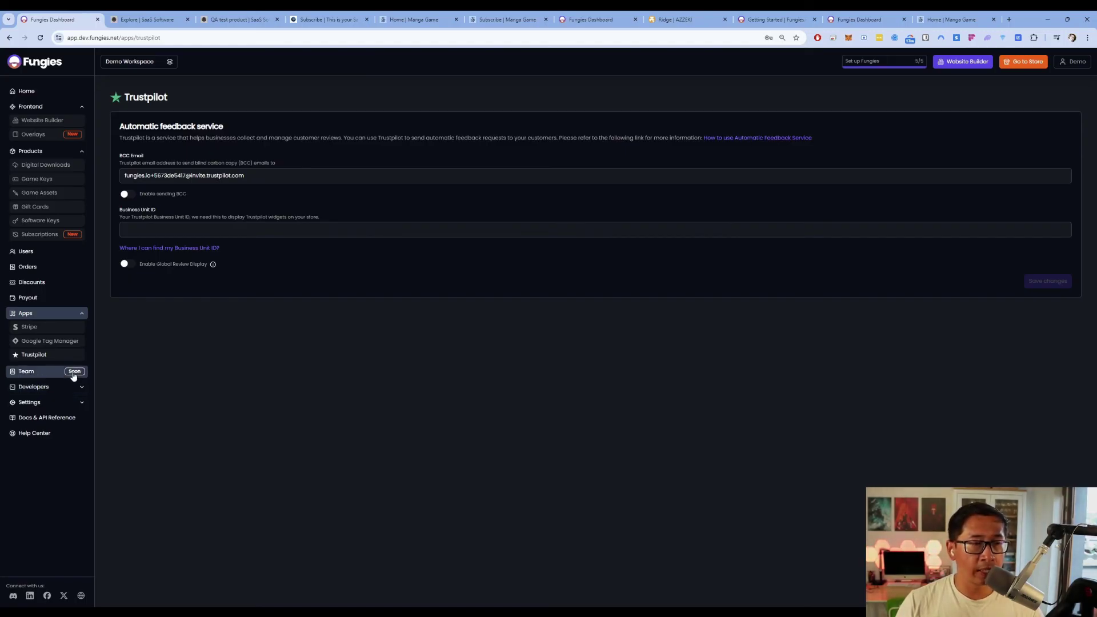
Check the developer pages for Webhooks and API Keys, returning to the webhook list
click(58, 389)
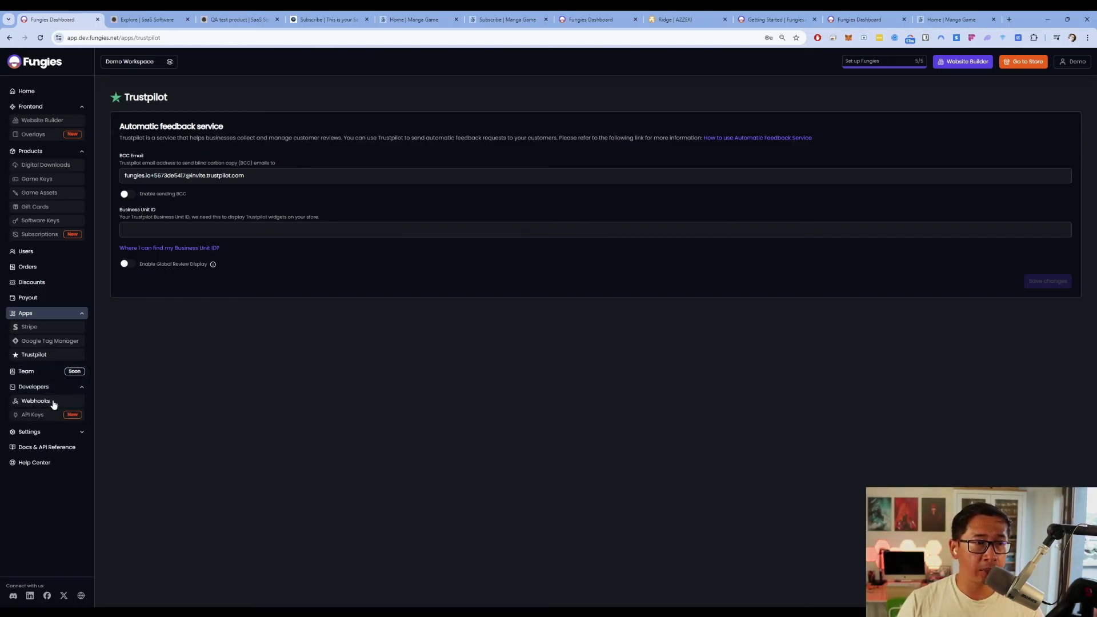
click(57, 402)
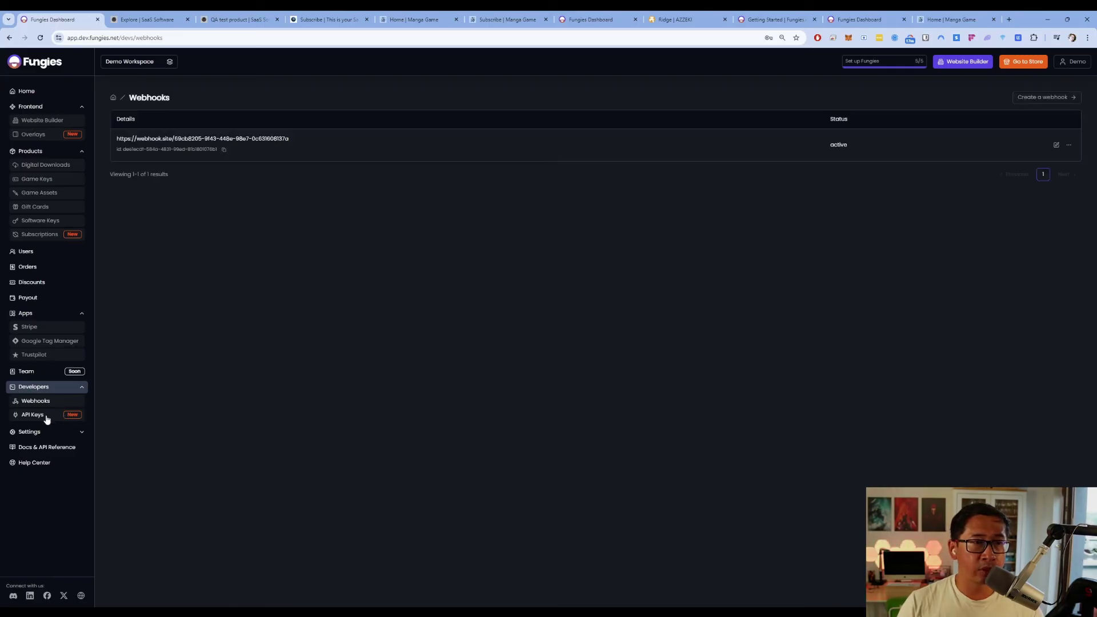
click(48, 415)
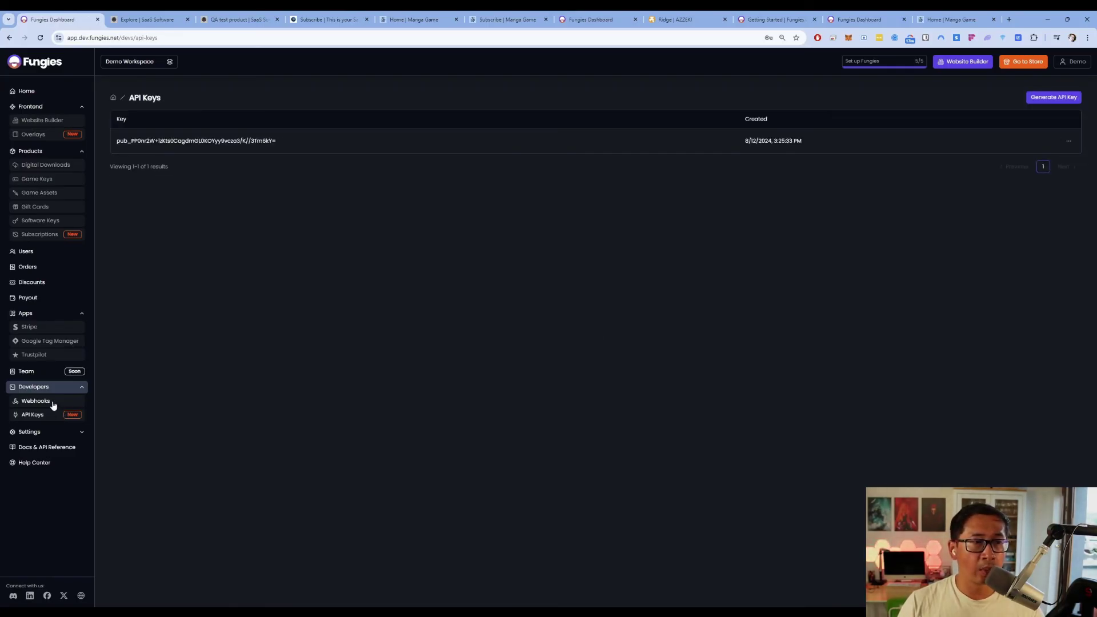
click(53, 404)
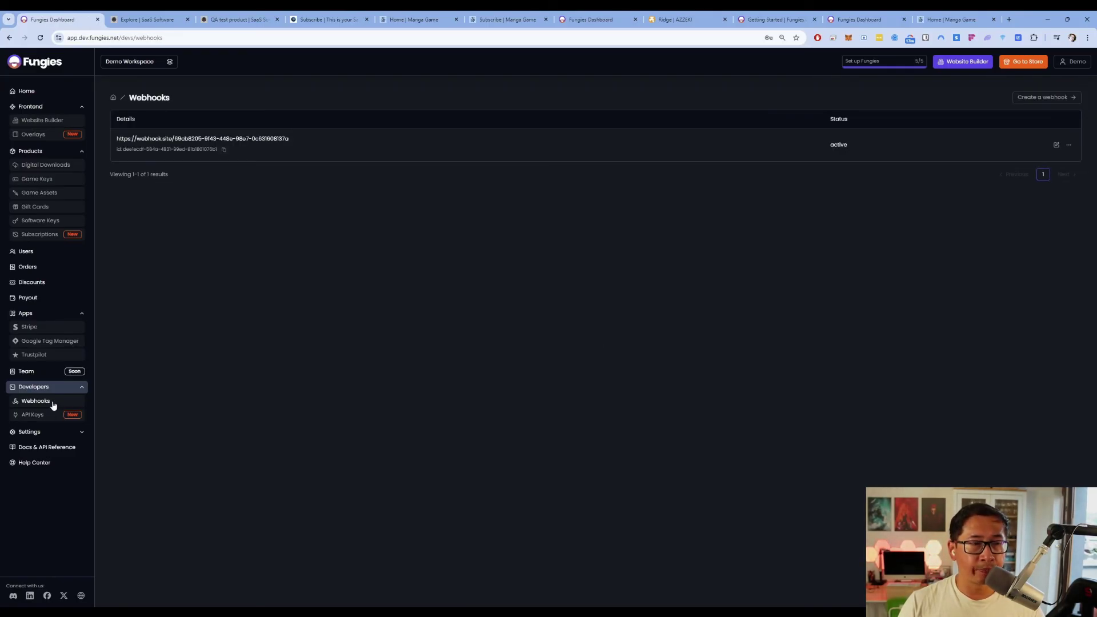
Generate a new API key for the Demo Workspace and dismiss its dialog
click(66, 415)
click(1041, 99)
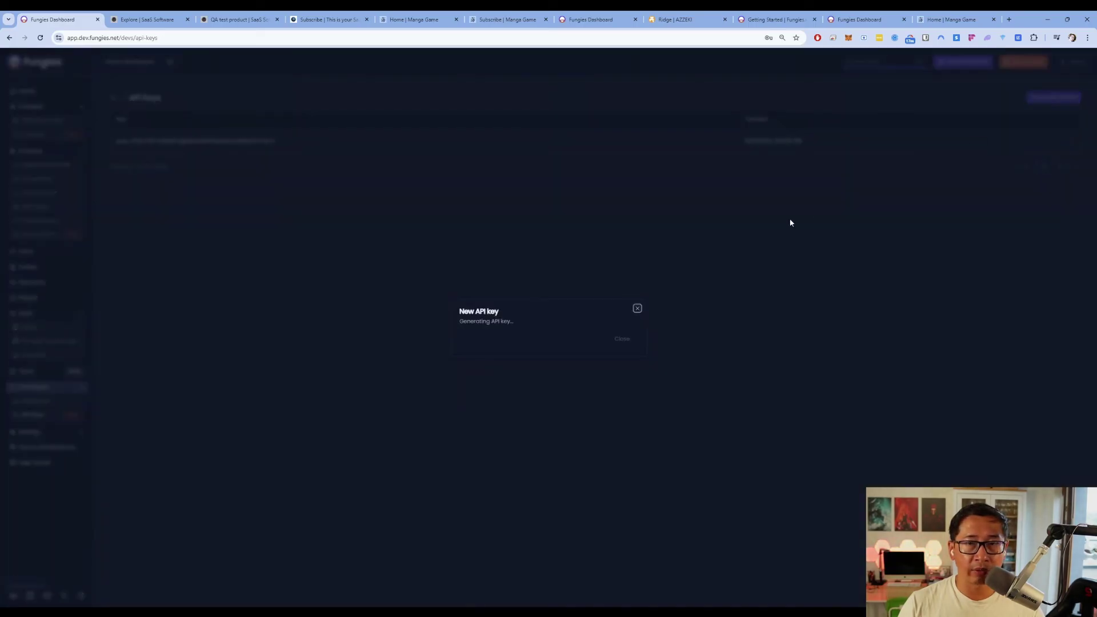
click(637, 286)
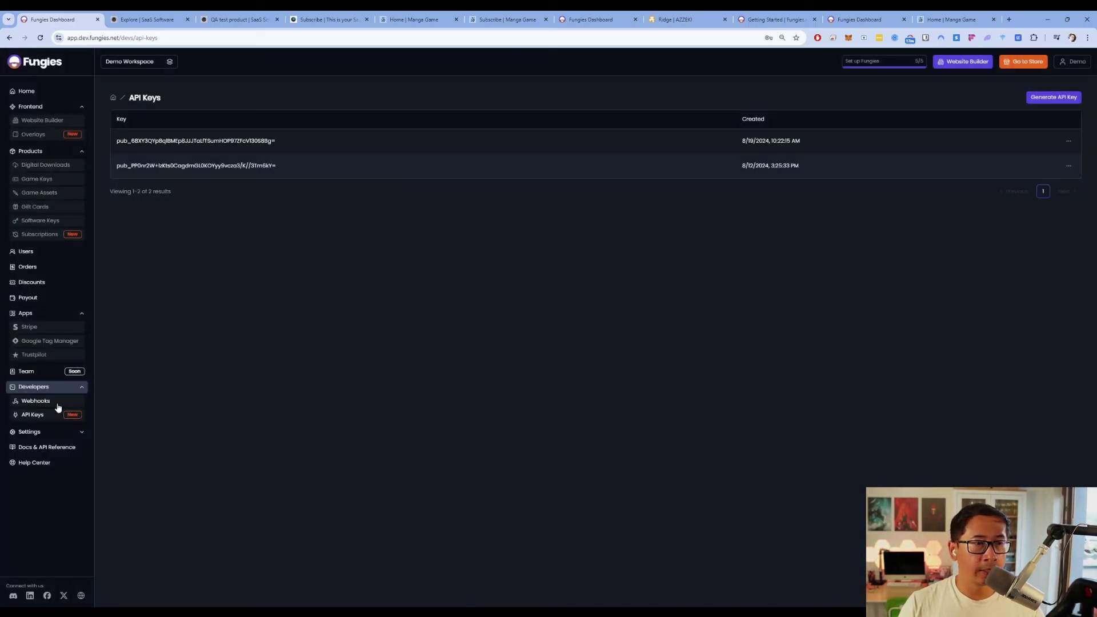
Open the existing webhook's edit form to inspect its URL, secret and payment events, and close it without changes
key(alt+Left)
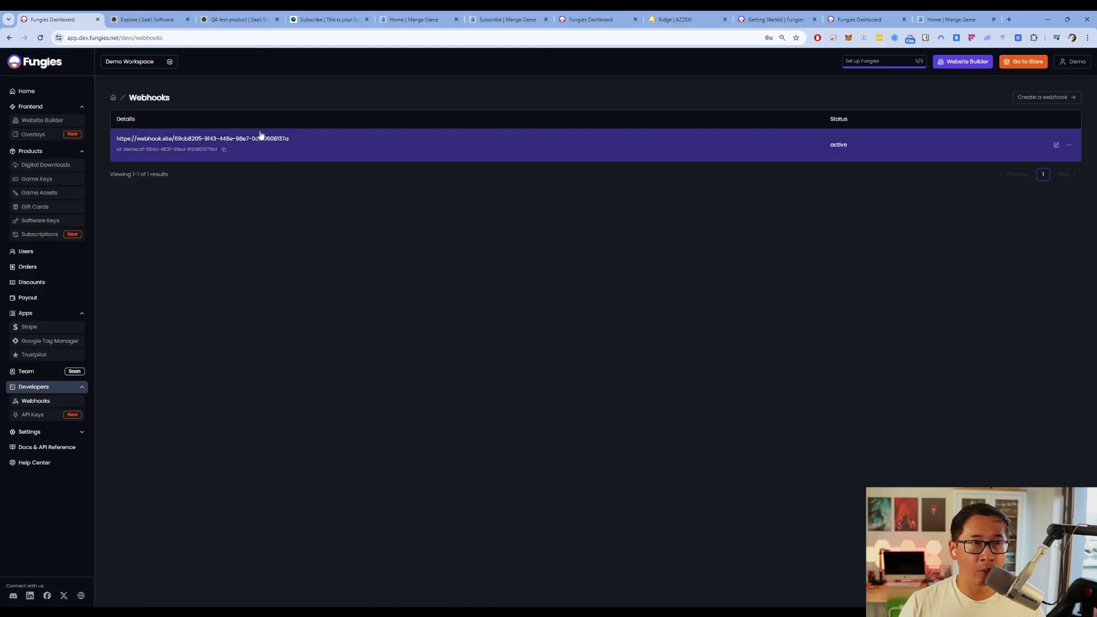
click(1056, 145)
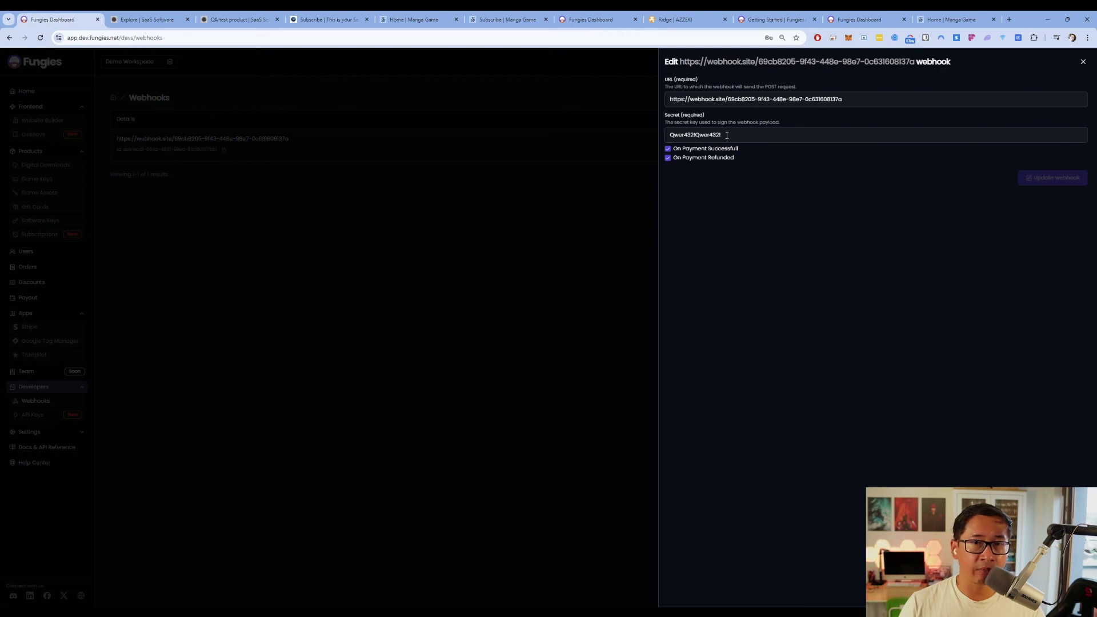
click(549, 230)
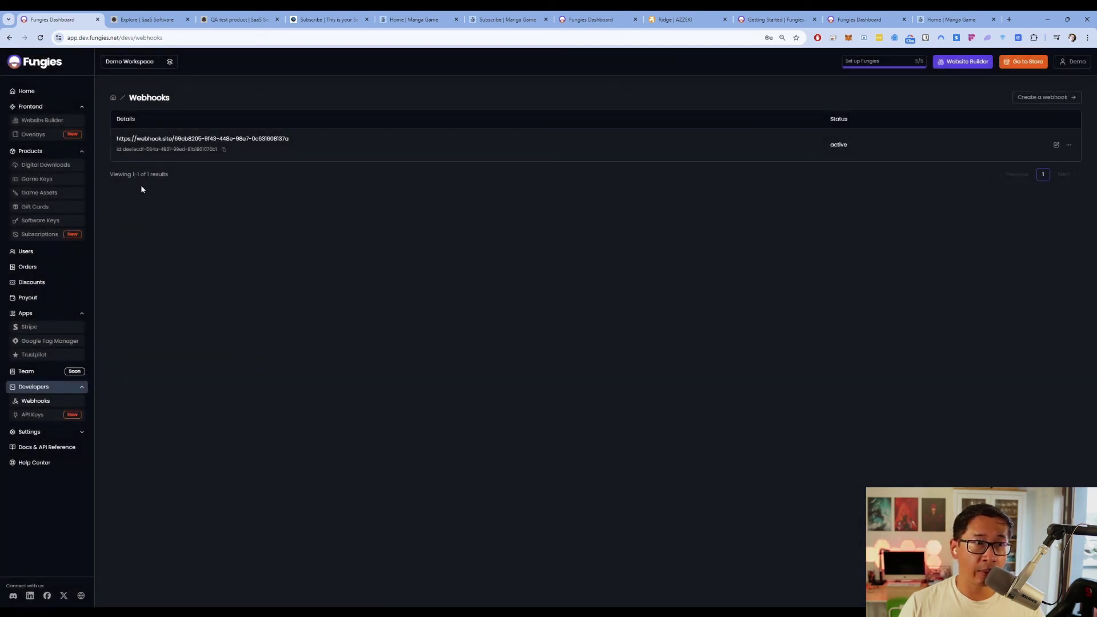
Review the workspace's General settings, checking the notification e-mail field and leaving it as it is
click(68, 433)
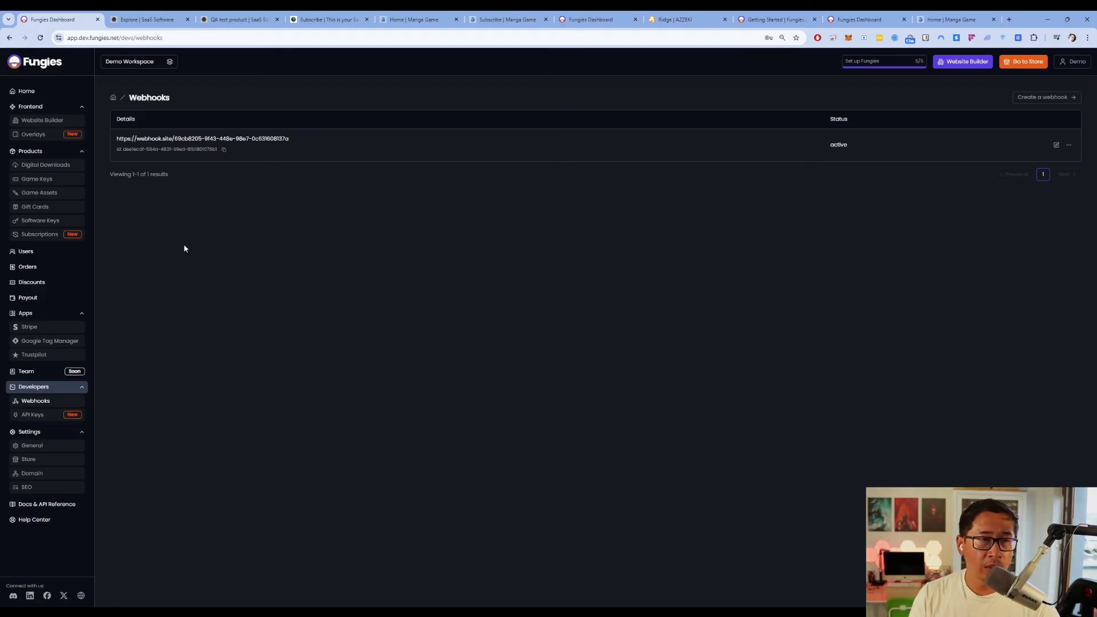
click(70, 449)
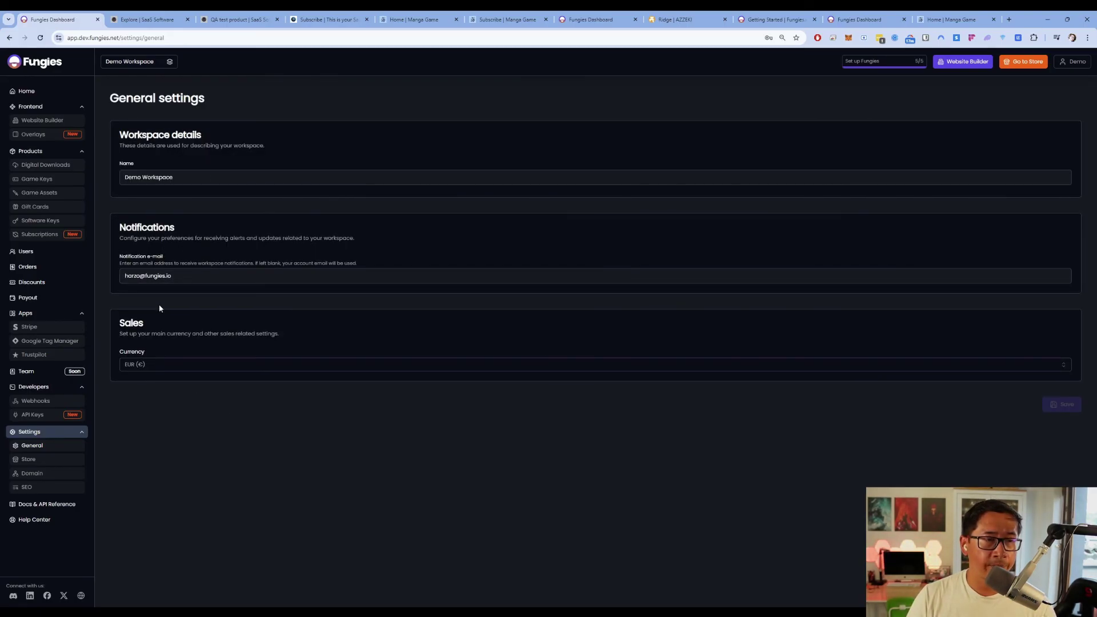
click(197, 278)
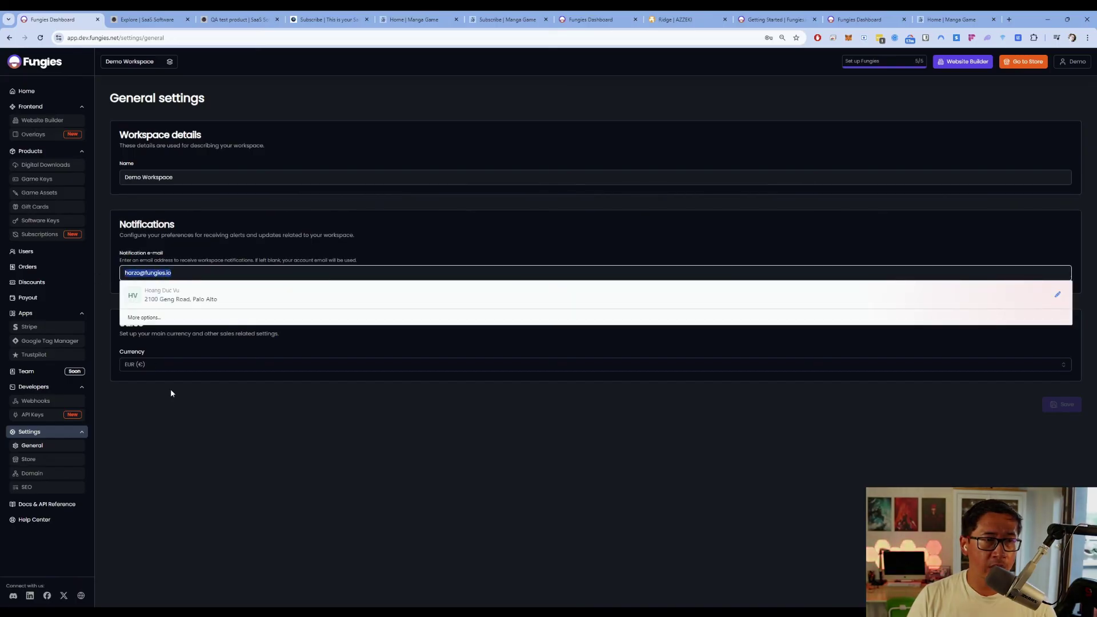
click(187, 301)
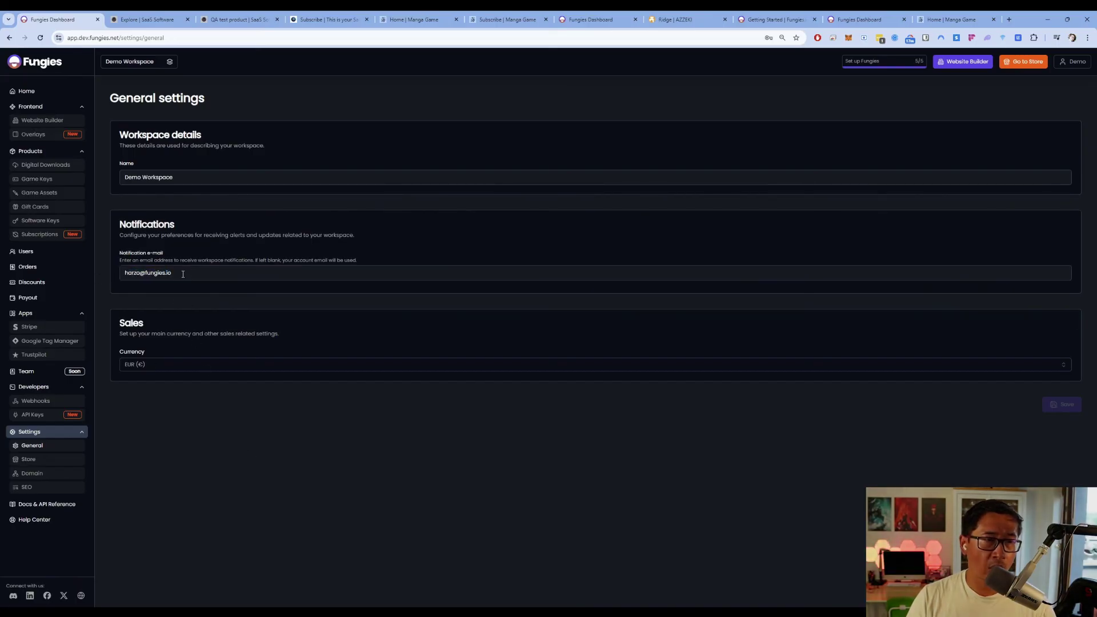
Review the Store access settings and the Domain settings, highlighting the first nameserver value in the NS record instructions
click(66, 458)
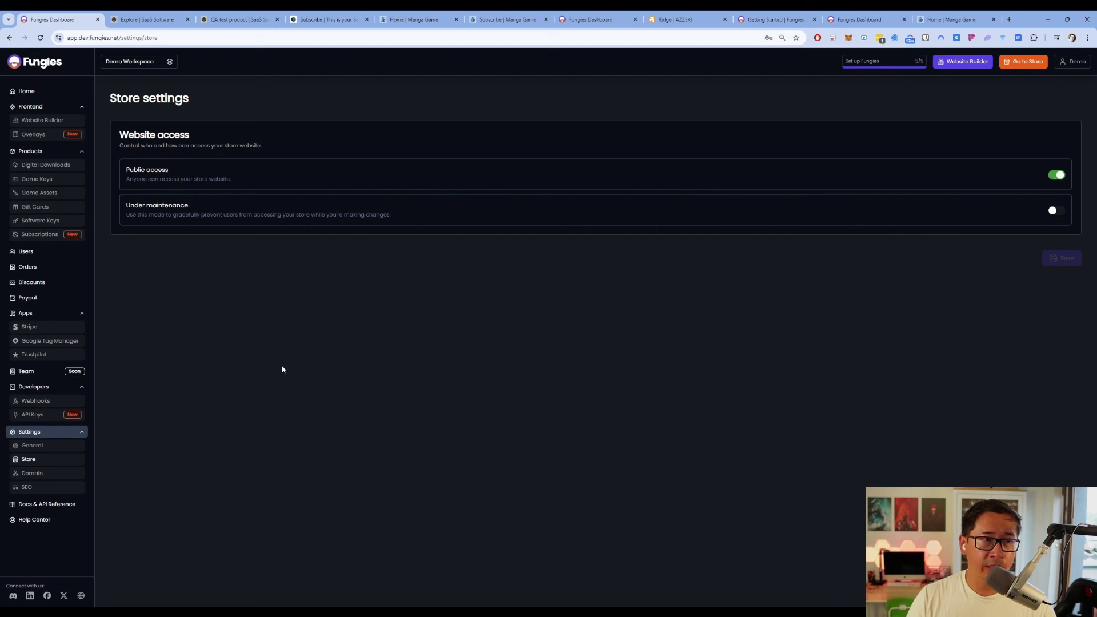
click(54, 473)
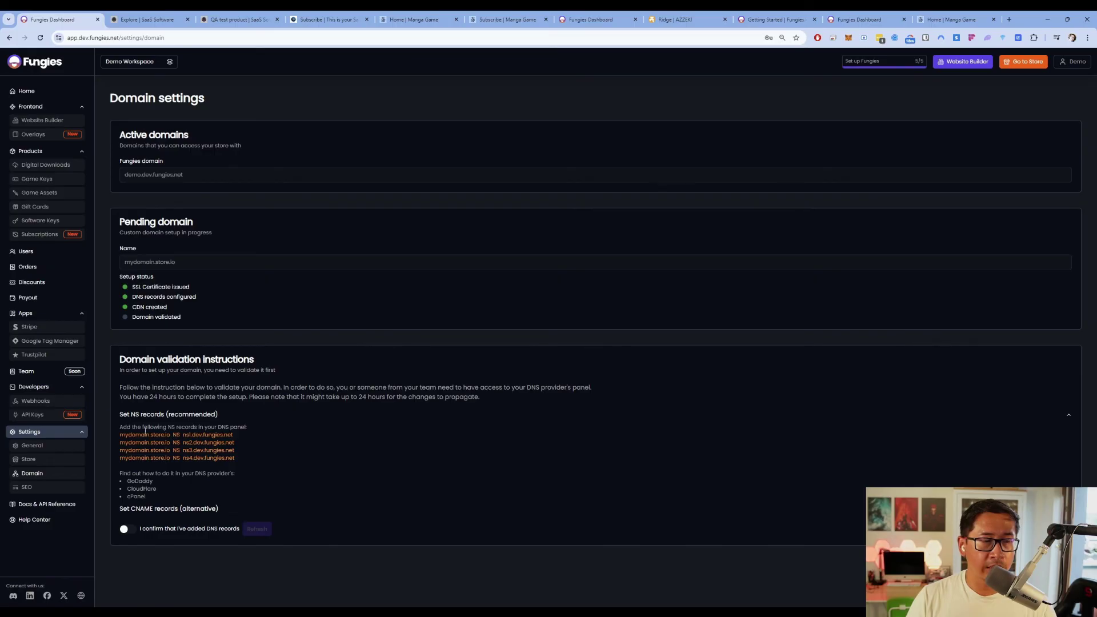
drag(171, 437, 235, 437)
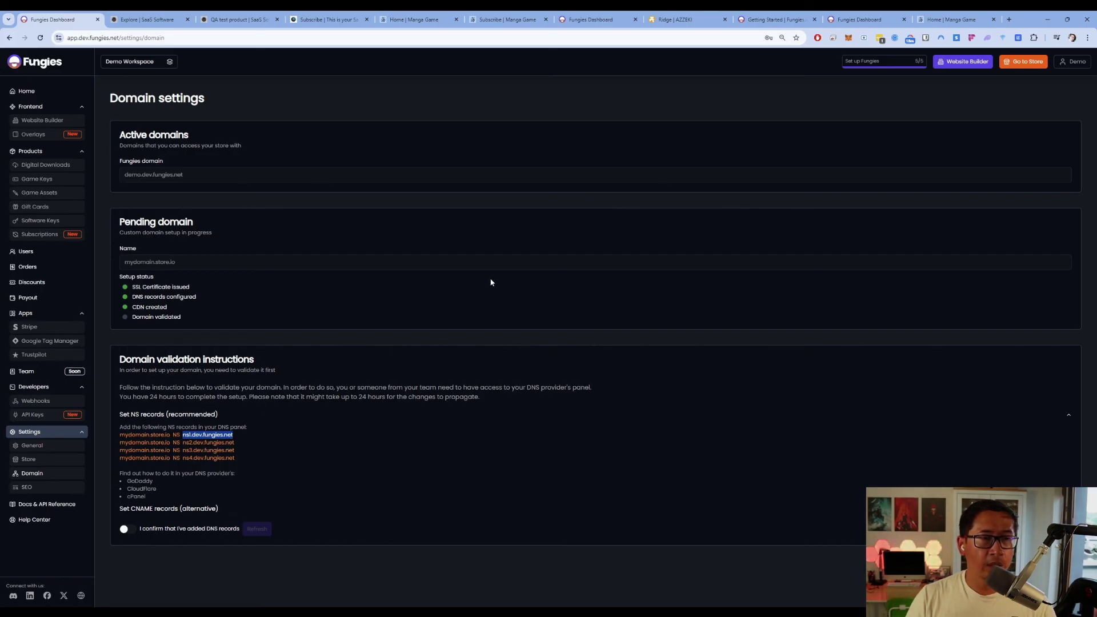
Look through the SEO settings for the social sharing preview, Robots.txt and Sitemap.xml
scroll(492, 356, down, 2)
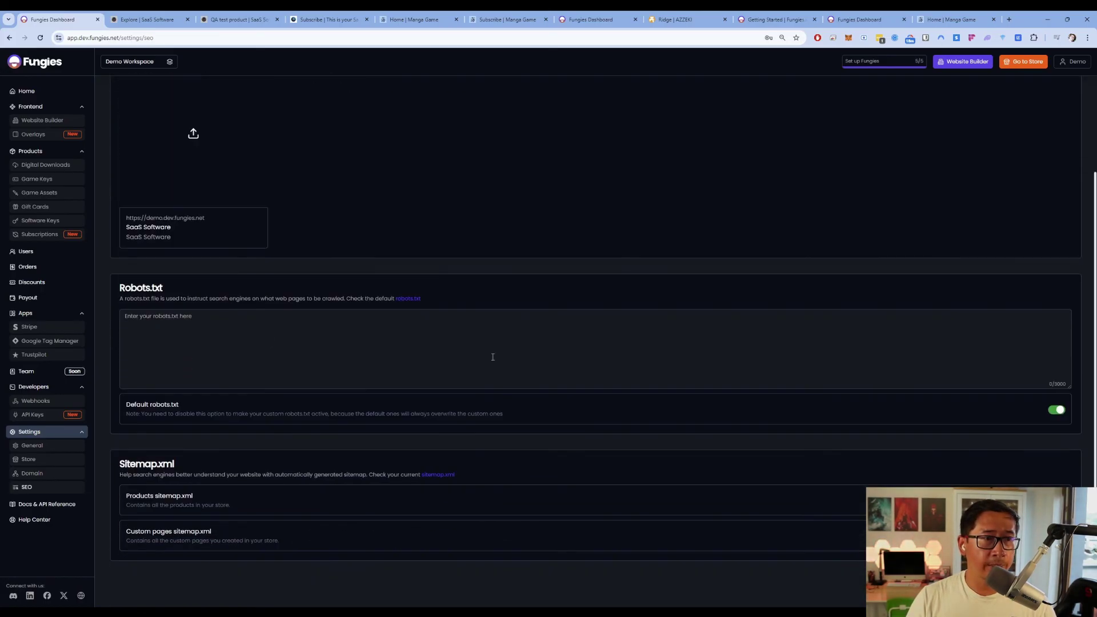
scroll(418, 367, up, 2)
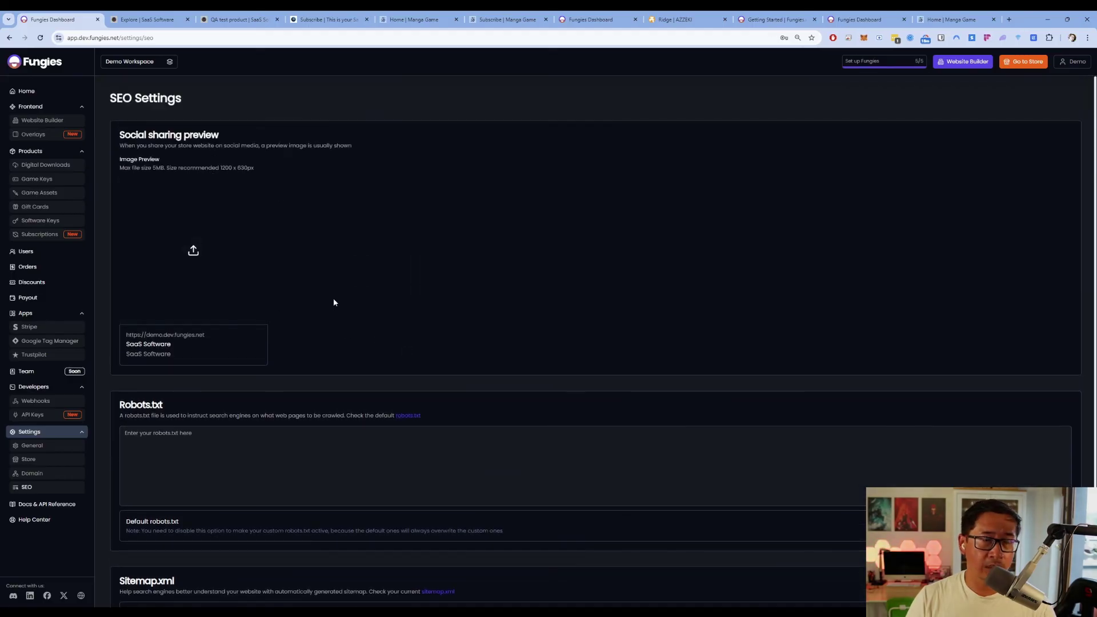
scroll(323, 321, down, 2)
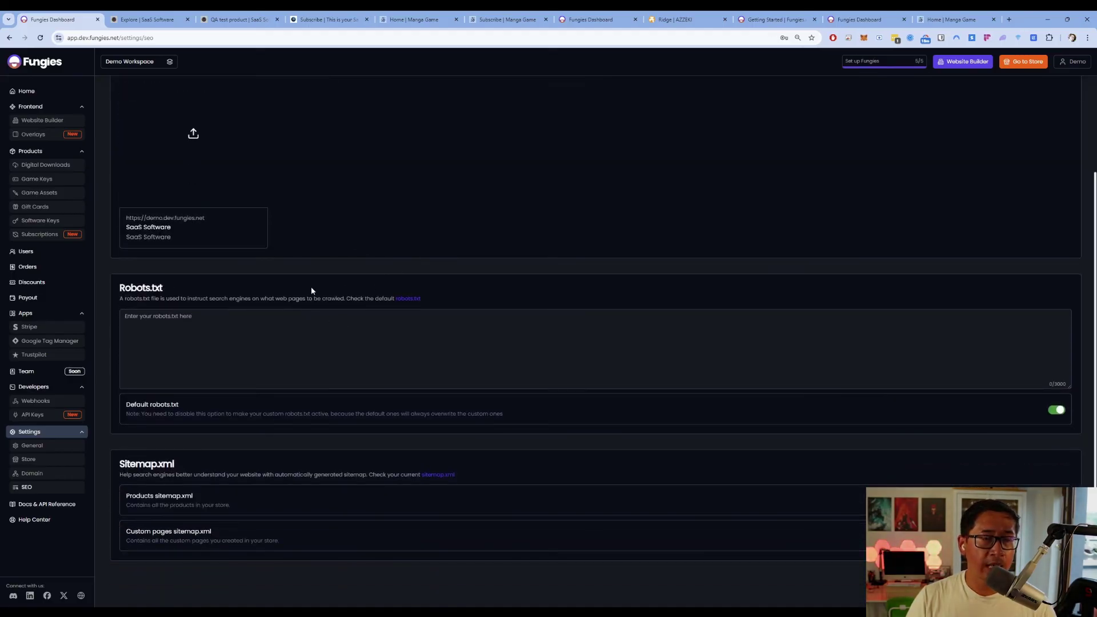
scroll(371, 279, up, 2)
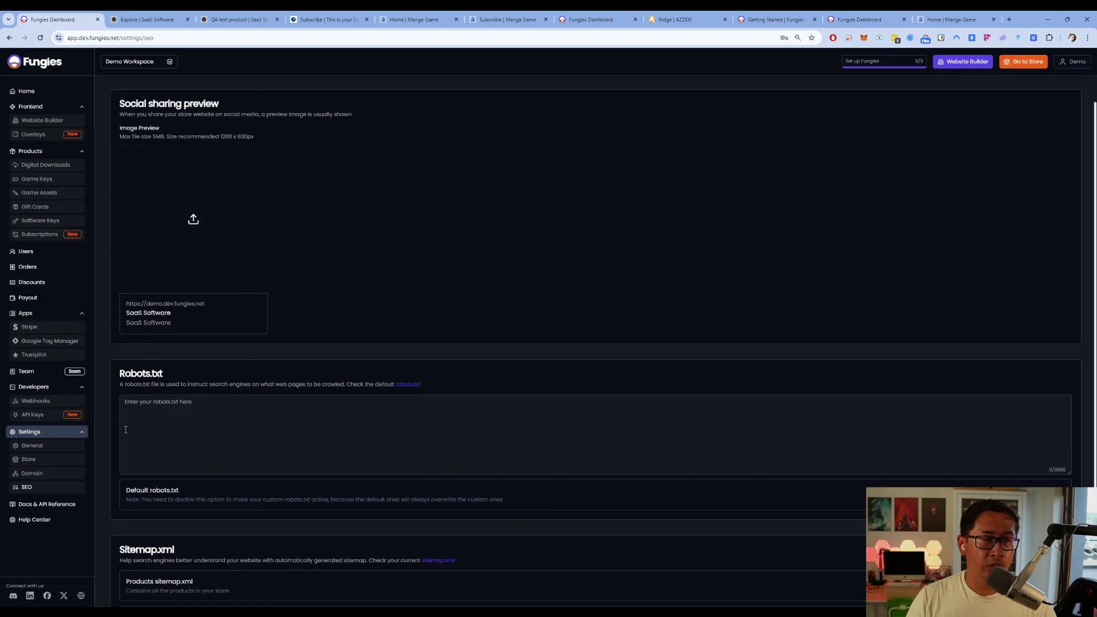
Open the Docs & API Reference introduction, then browse the Help Center's Getting Started guide and return to its beginning
click(58, 506)
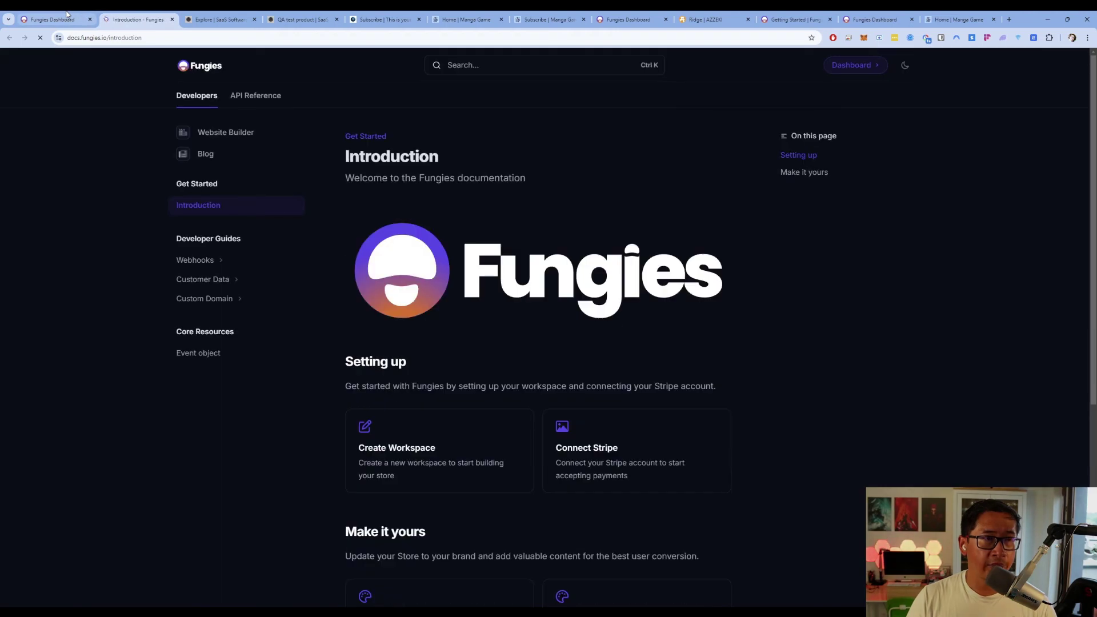
click(66, 18)
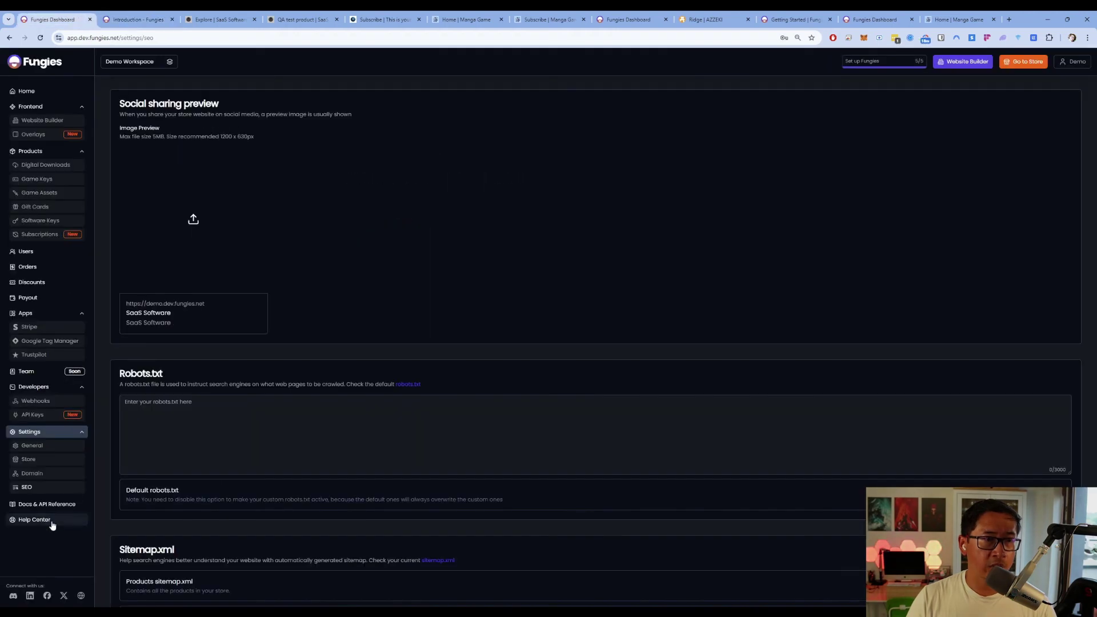
click(49, 520)
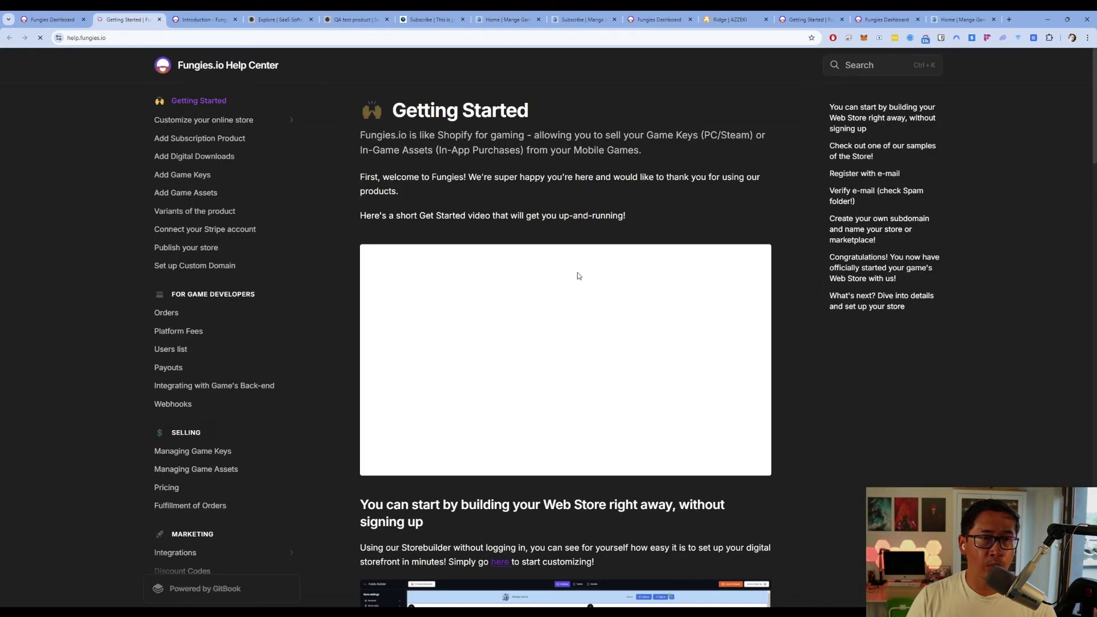
scroll(524, 333, down, 5)
scroll(523, 333, down, 15)
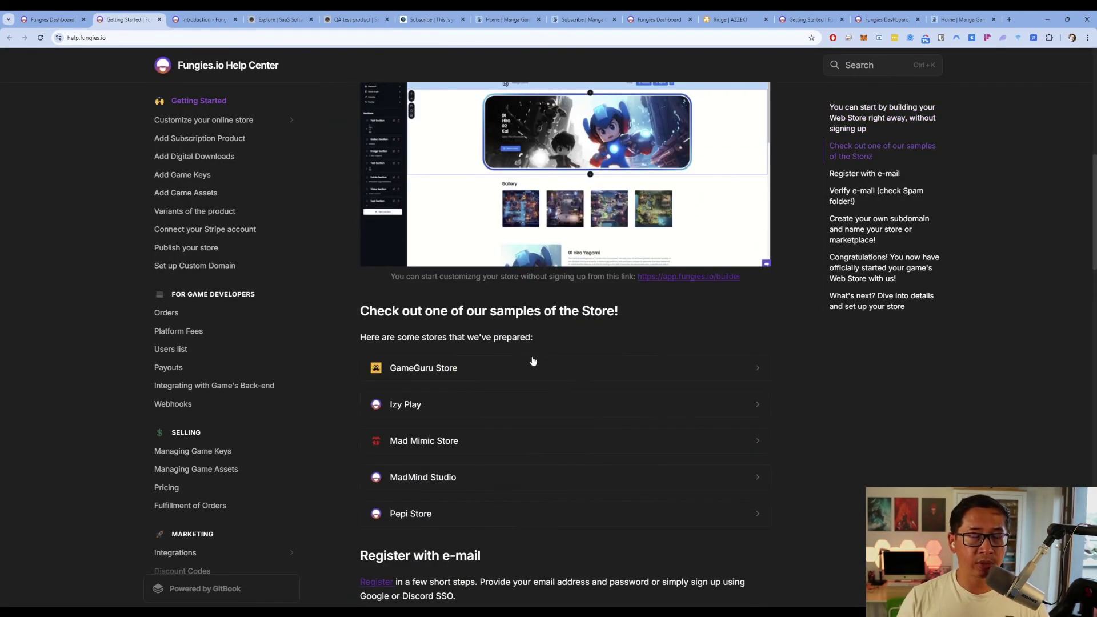
scroll(618, 379, up, 18)
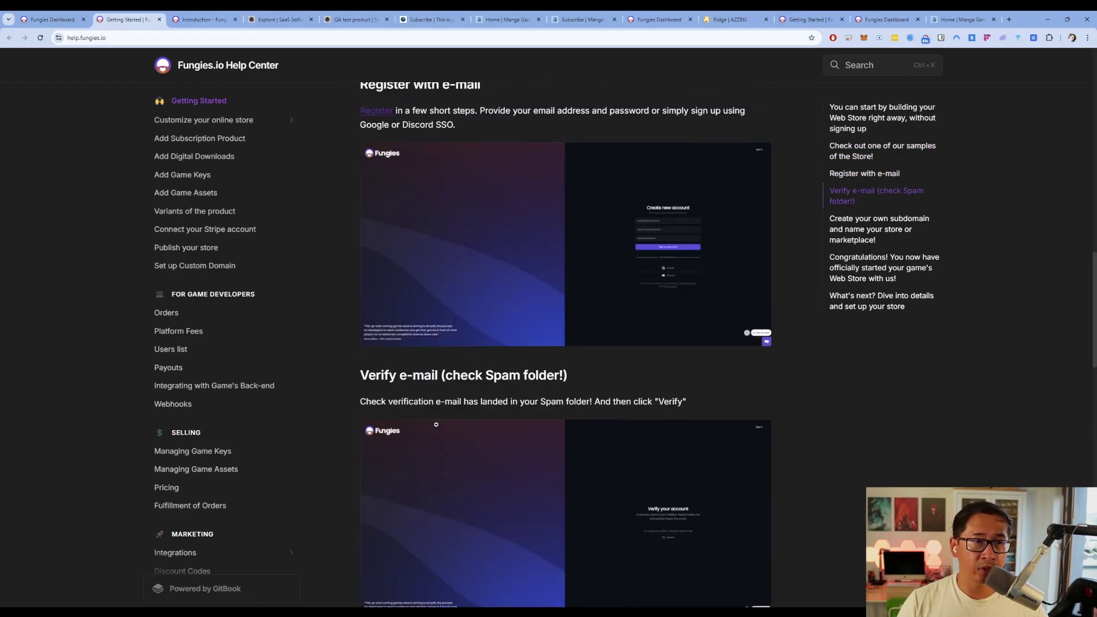
scroll(453, 304, up, 4)
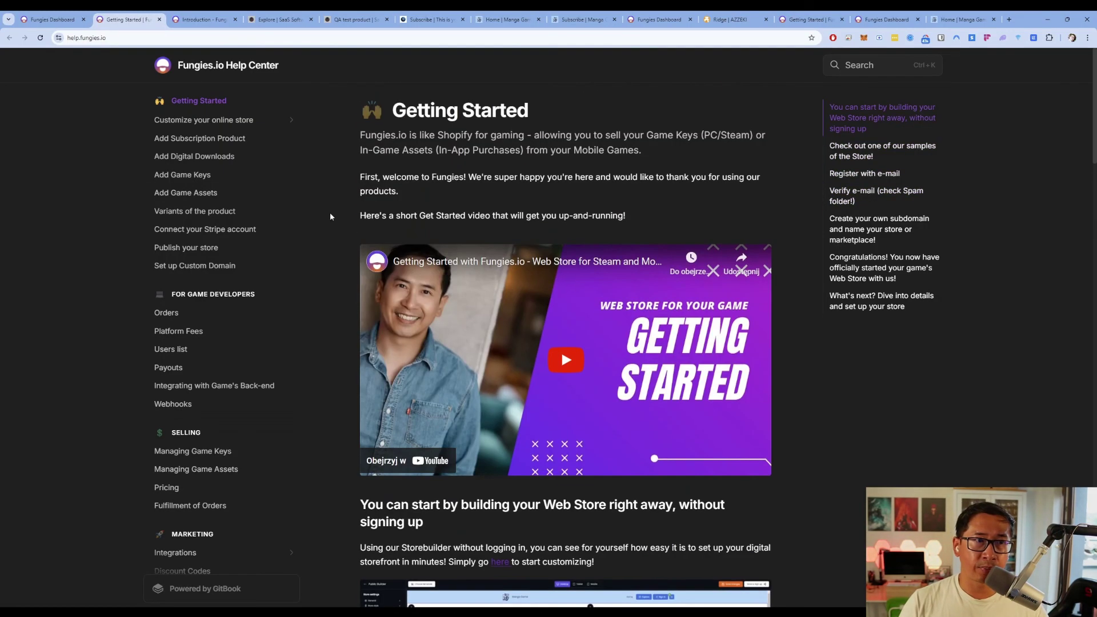